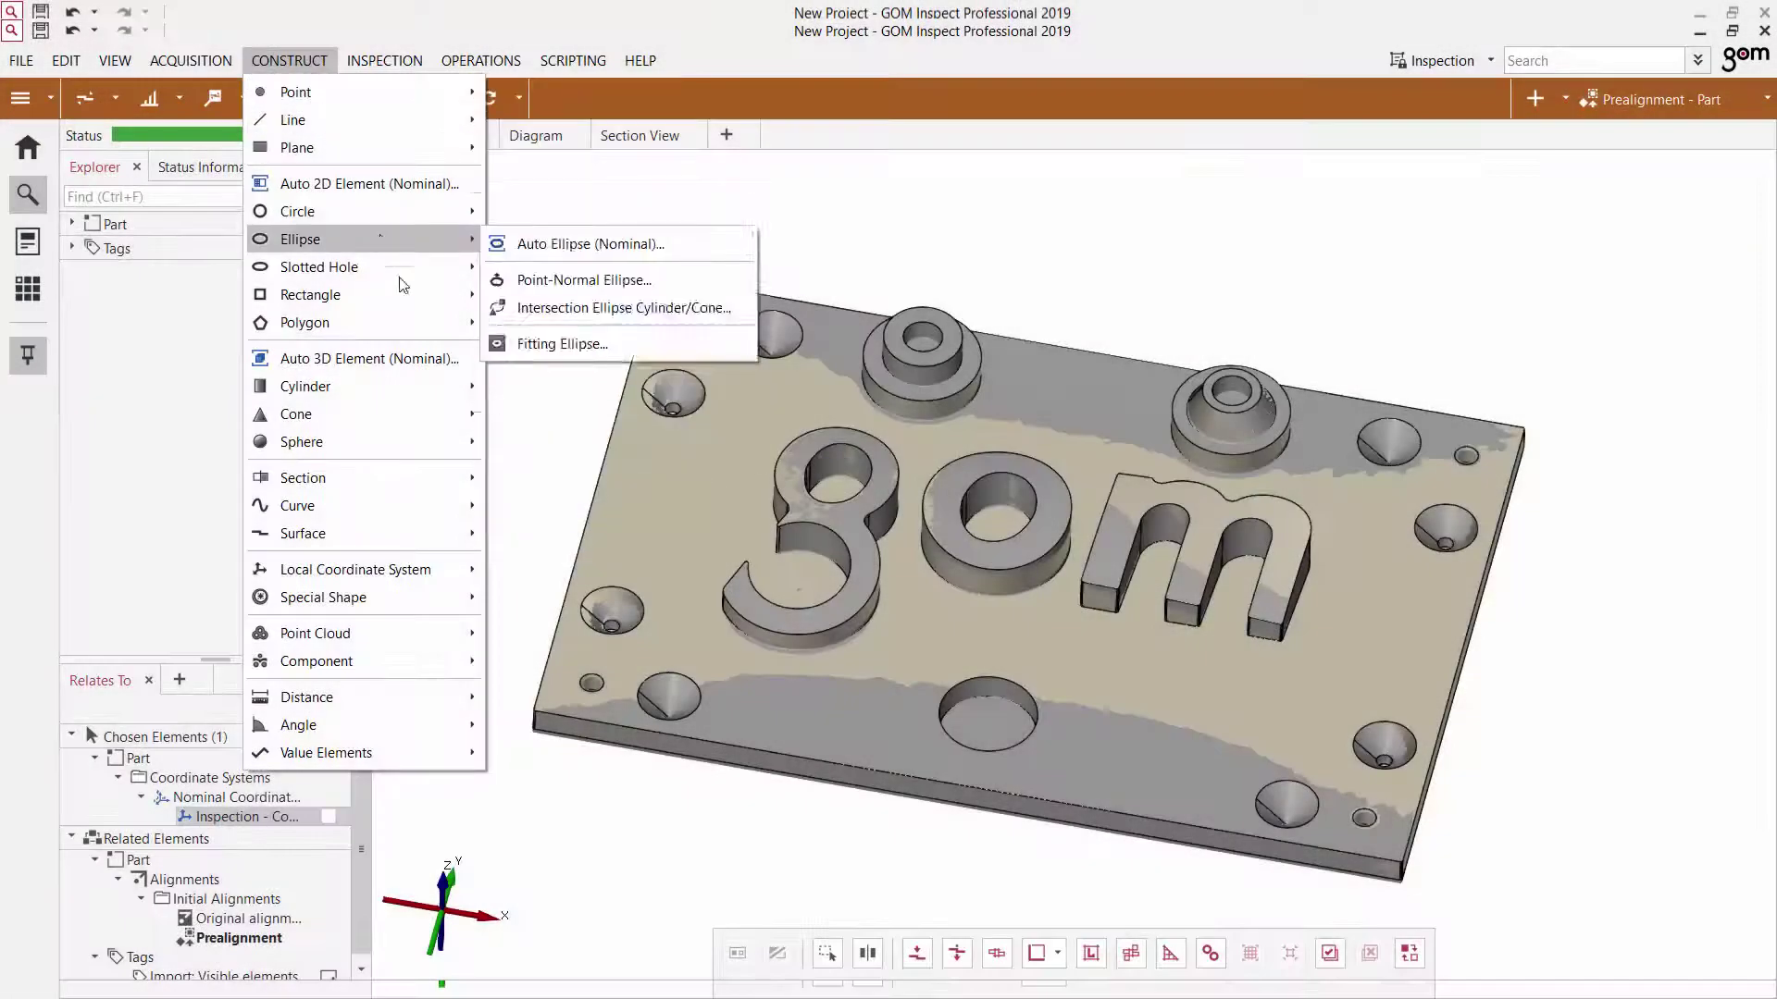
# - Create an automatic nominal cylinder in the left boss bore and make it a fitting element
pyautogui.moveTo(371, 386)
pyautogui.click(597, 392)
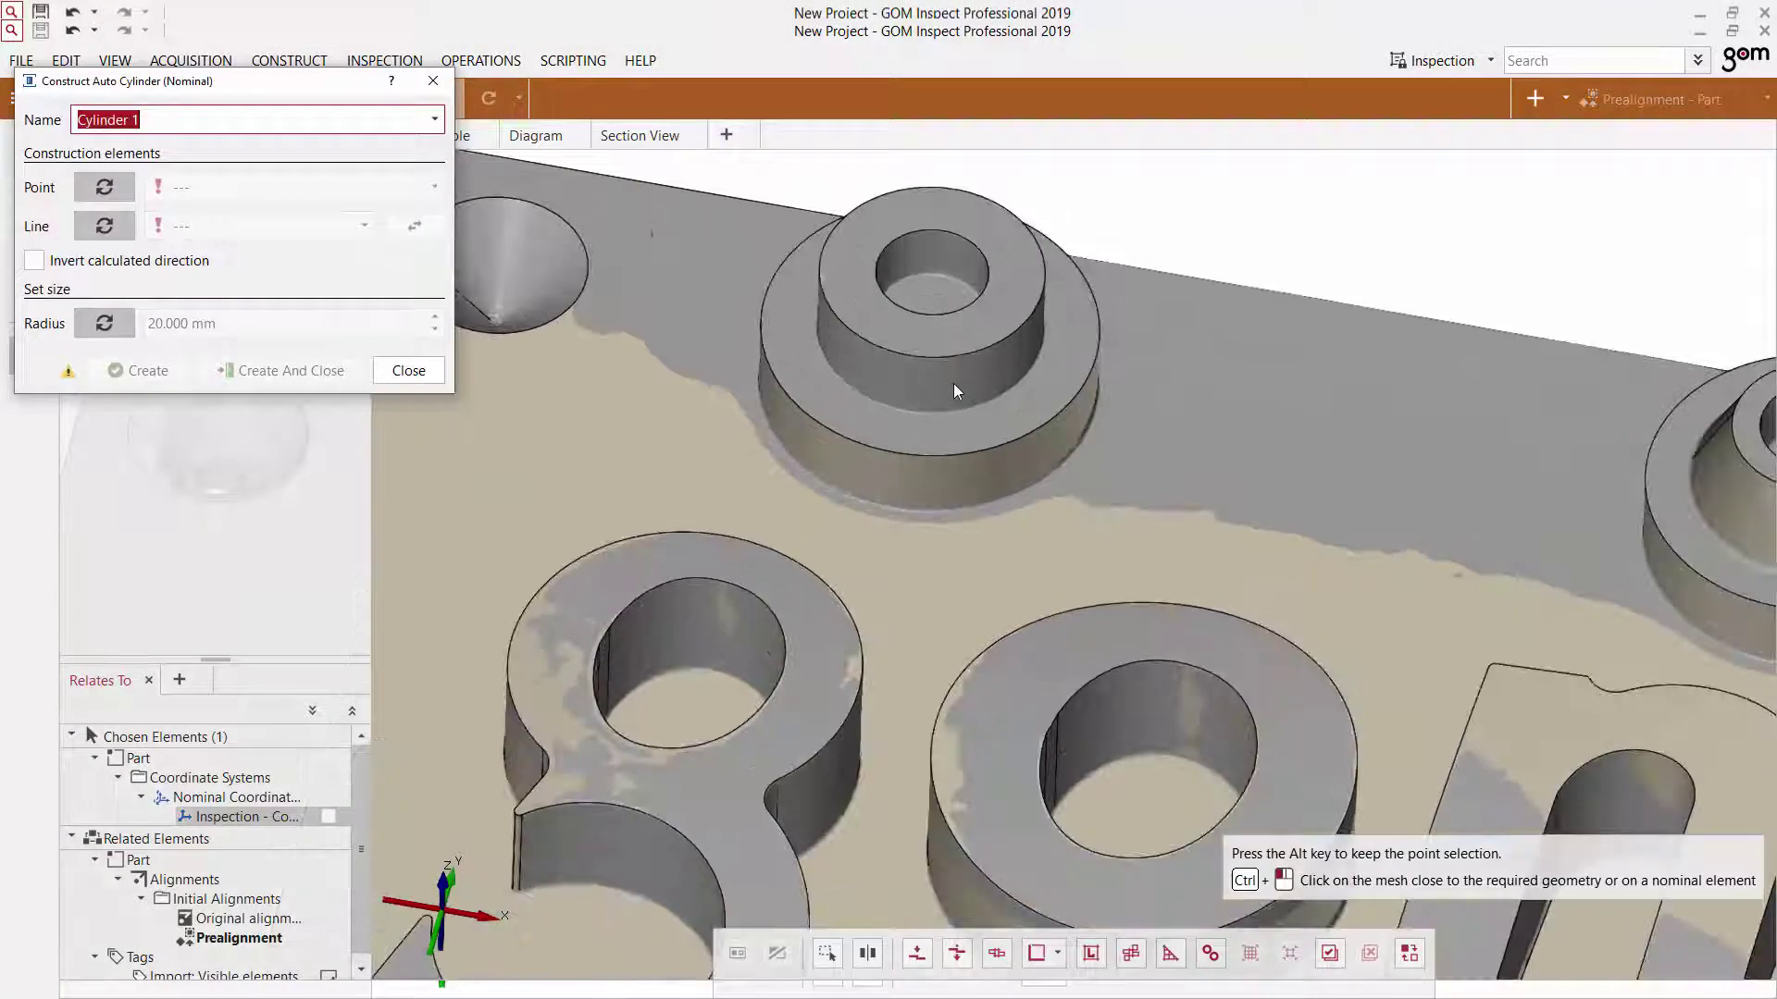
pyautogui.click(956, 374)
pyautogui.click(967, 365)
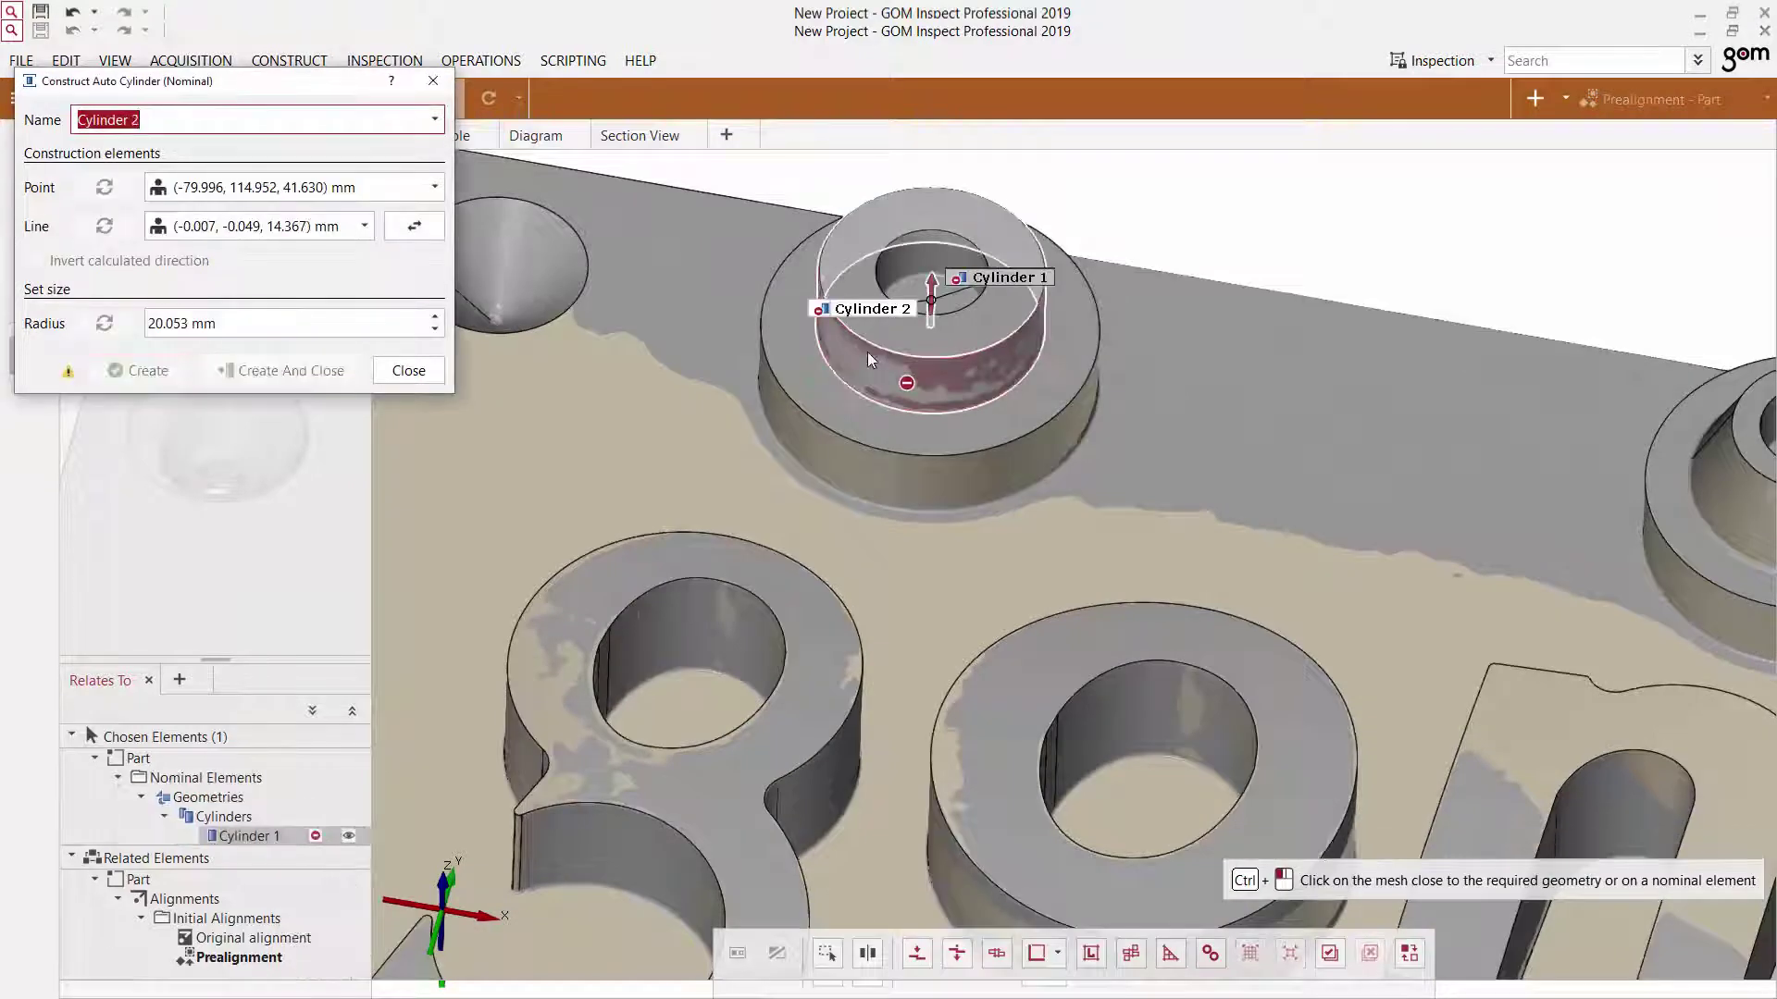
pyautogui.rightClick(1012, 286)
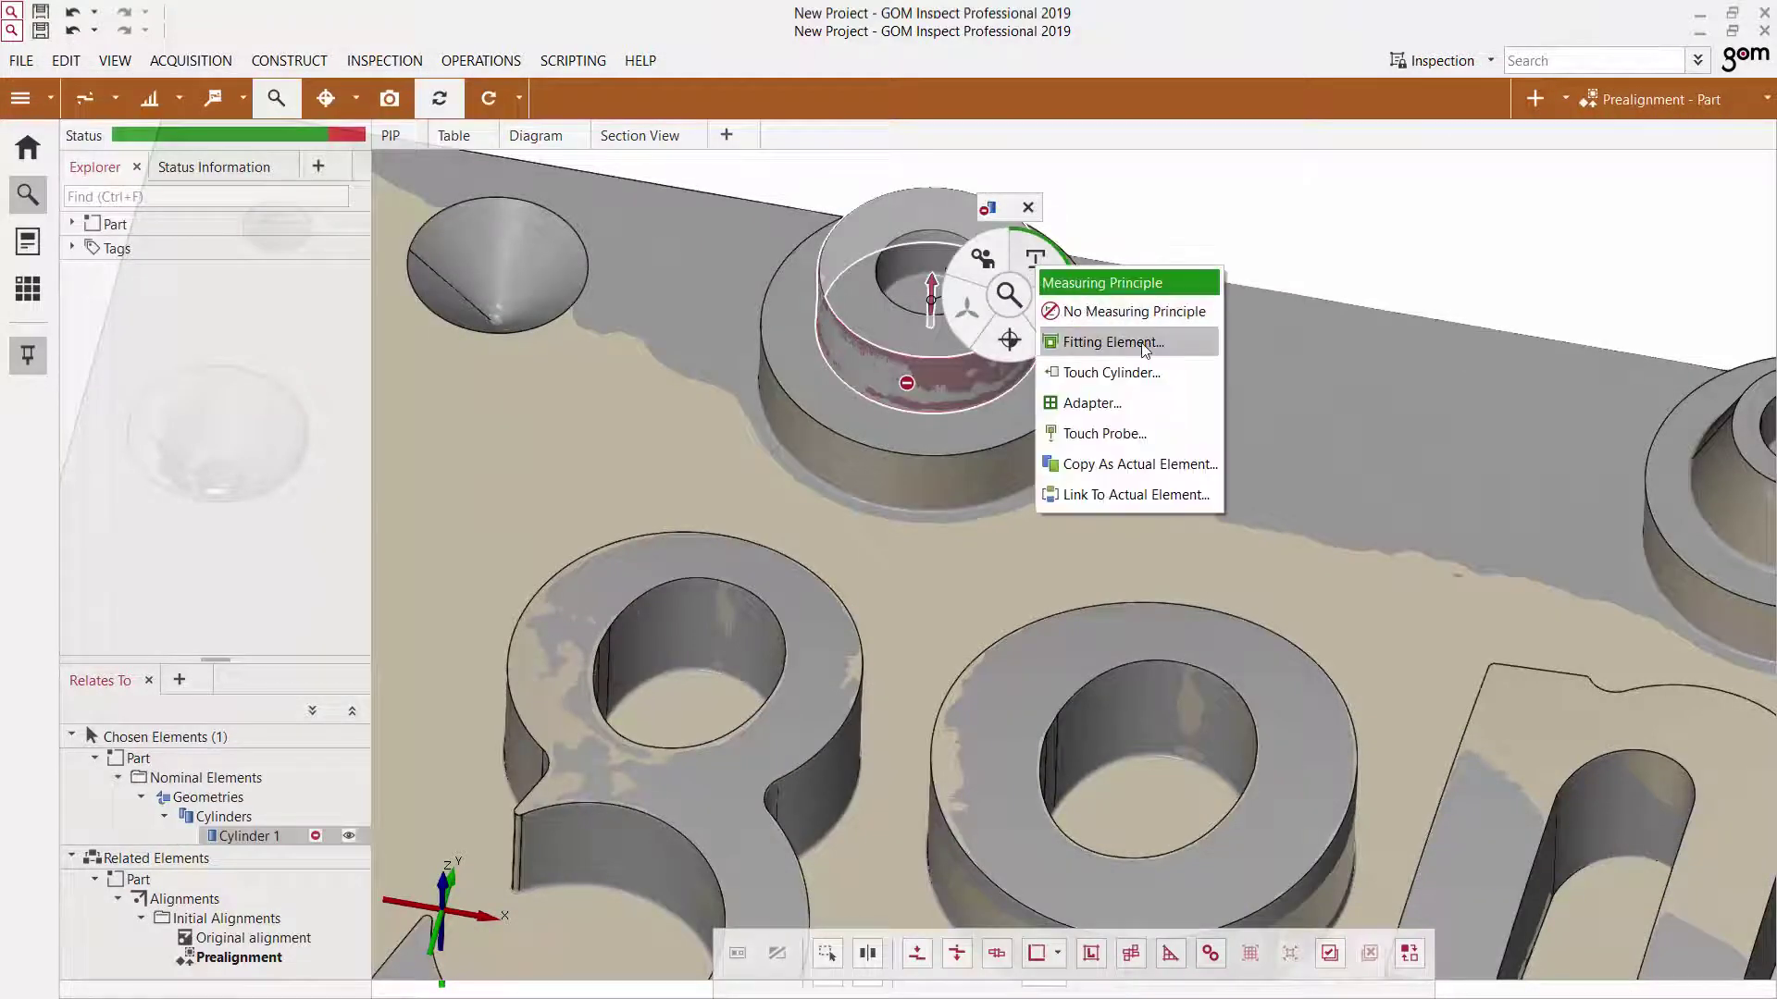
pyautogui.click(1092, 342)
pyautogui.click(429, 589)
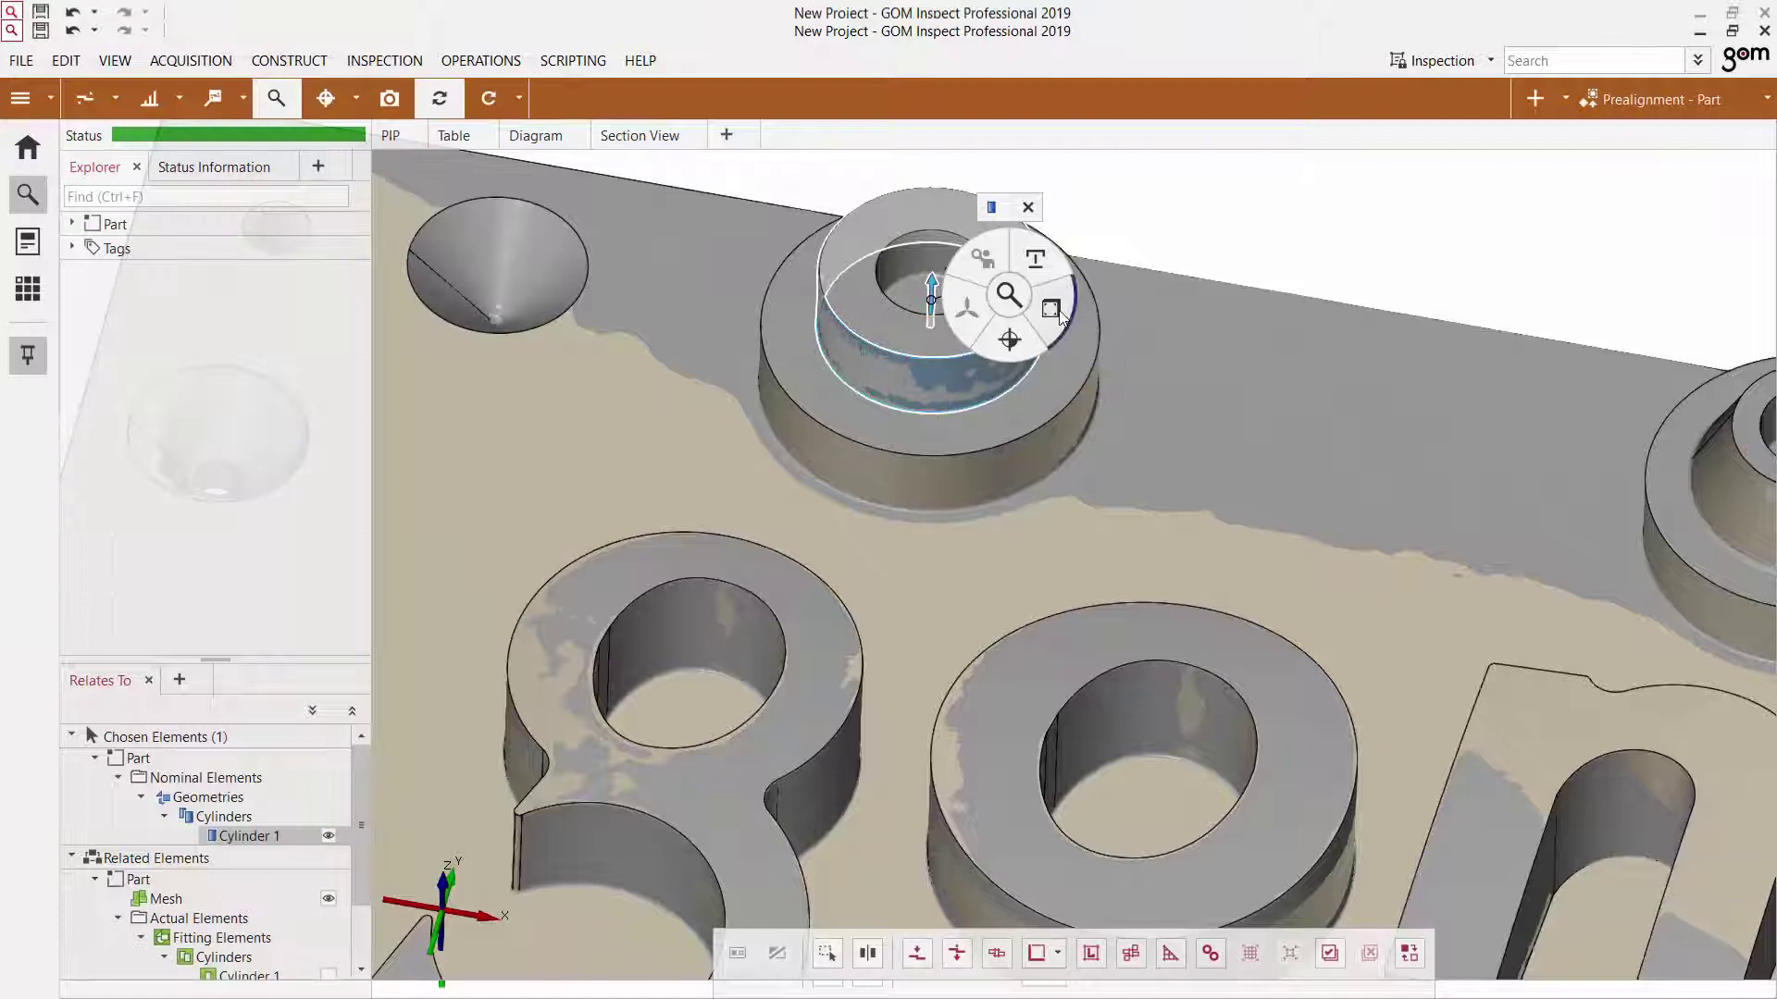
# - Add a 0.20 mm cylindricity check to Cylinder 1, then deselect it to view the whole part
pyautogui.moveTo(1009, 339)
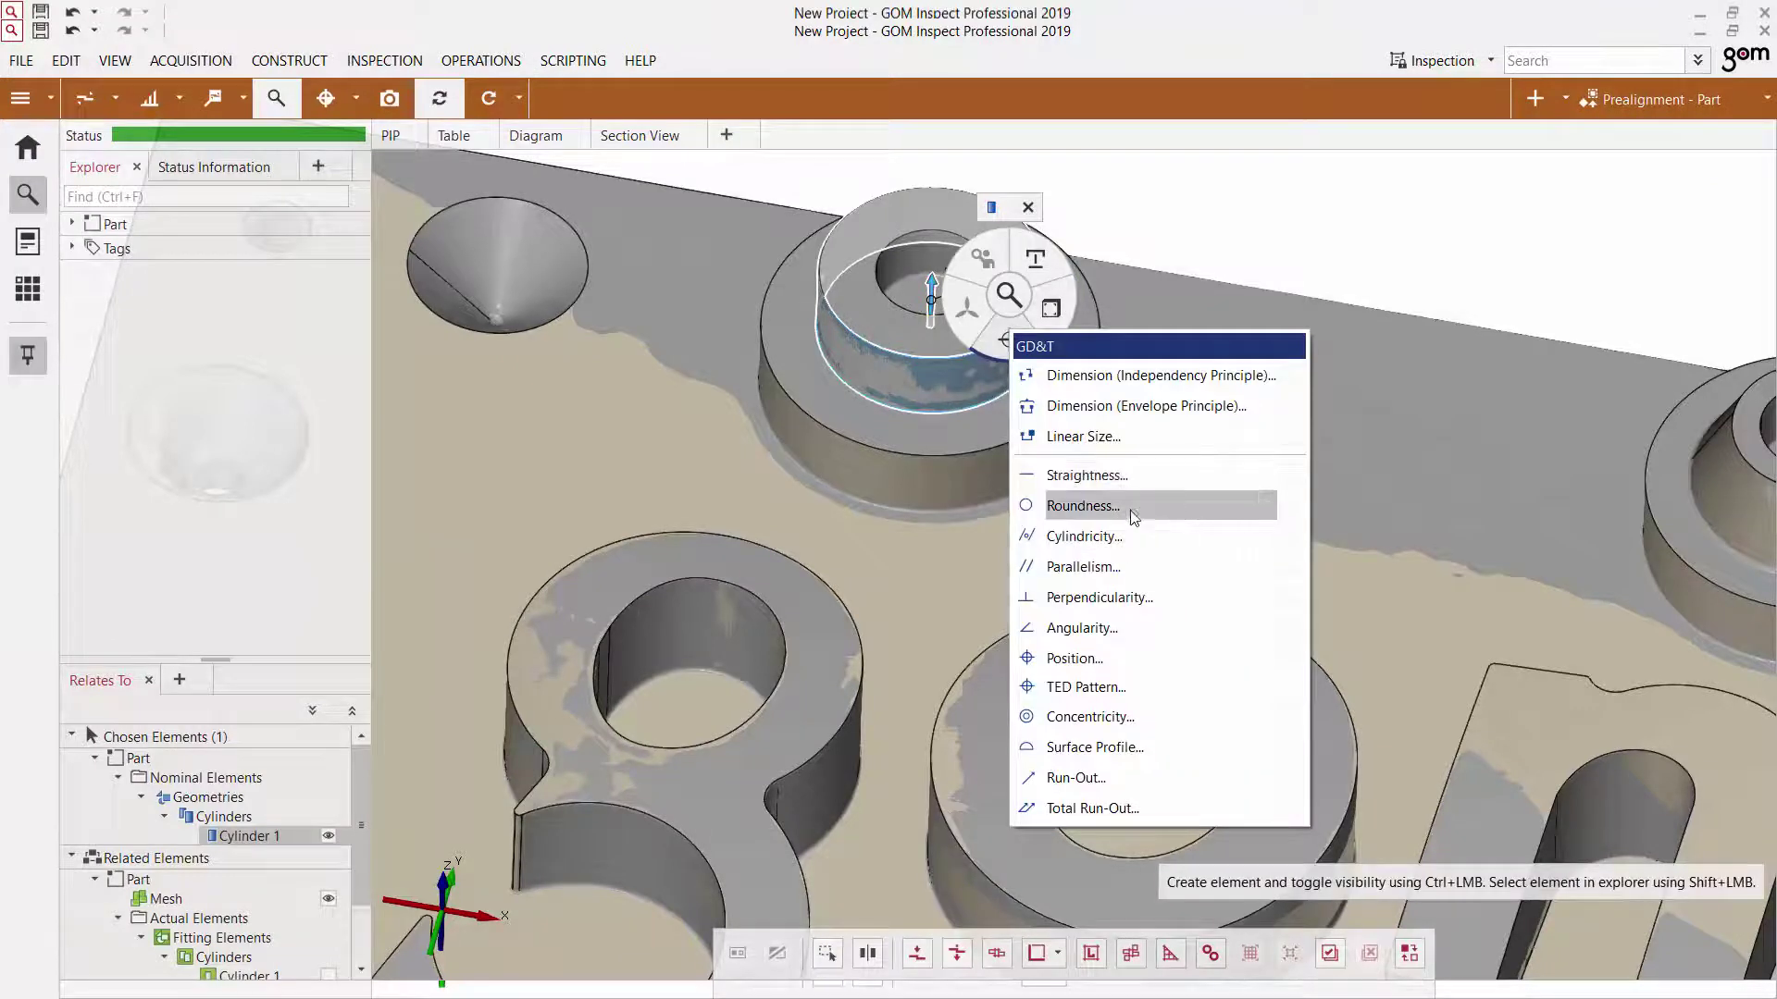
pyautogui.click(1148, 544)
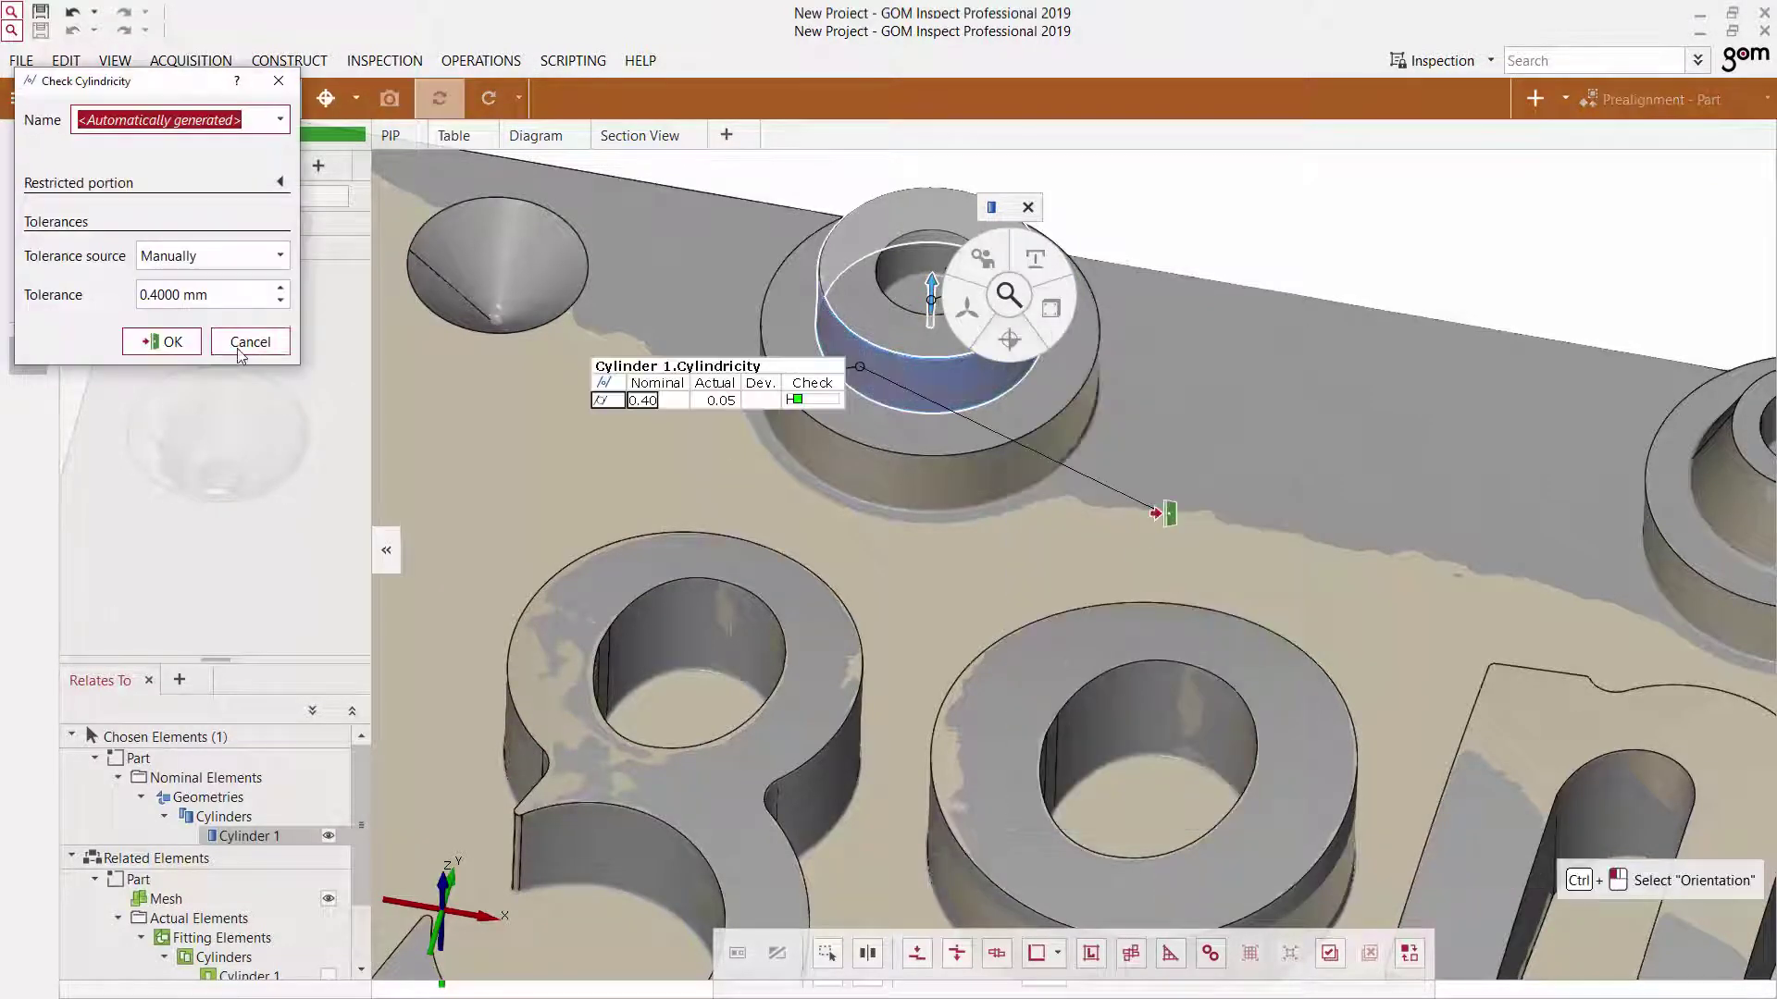
pyautogui.click(165, 342)
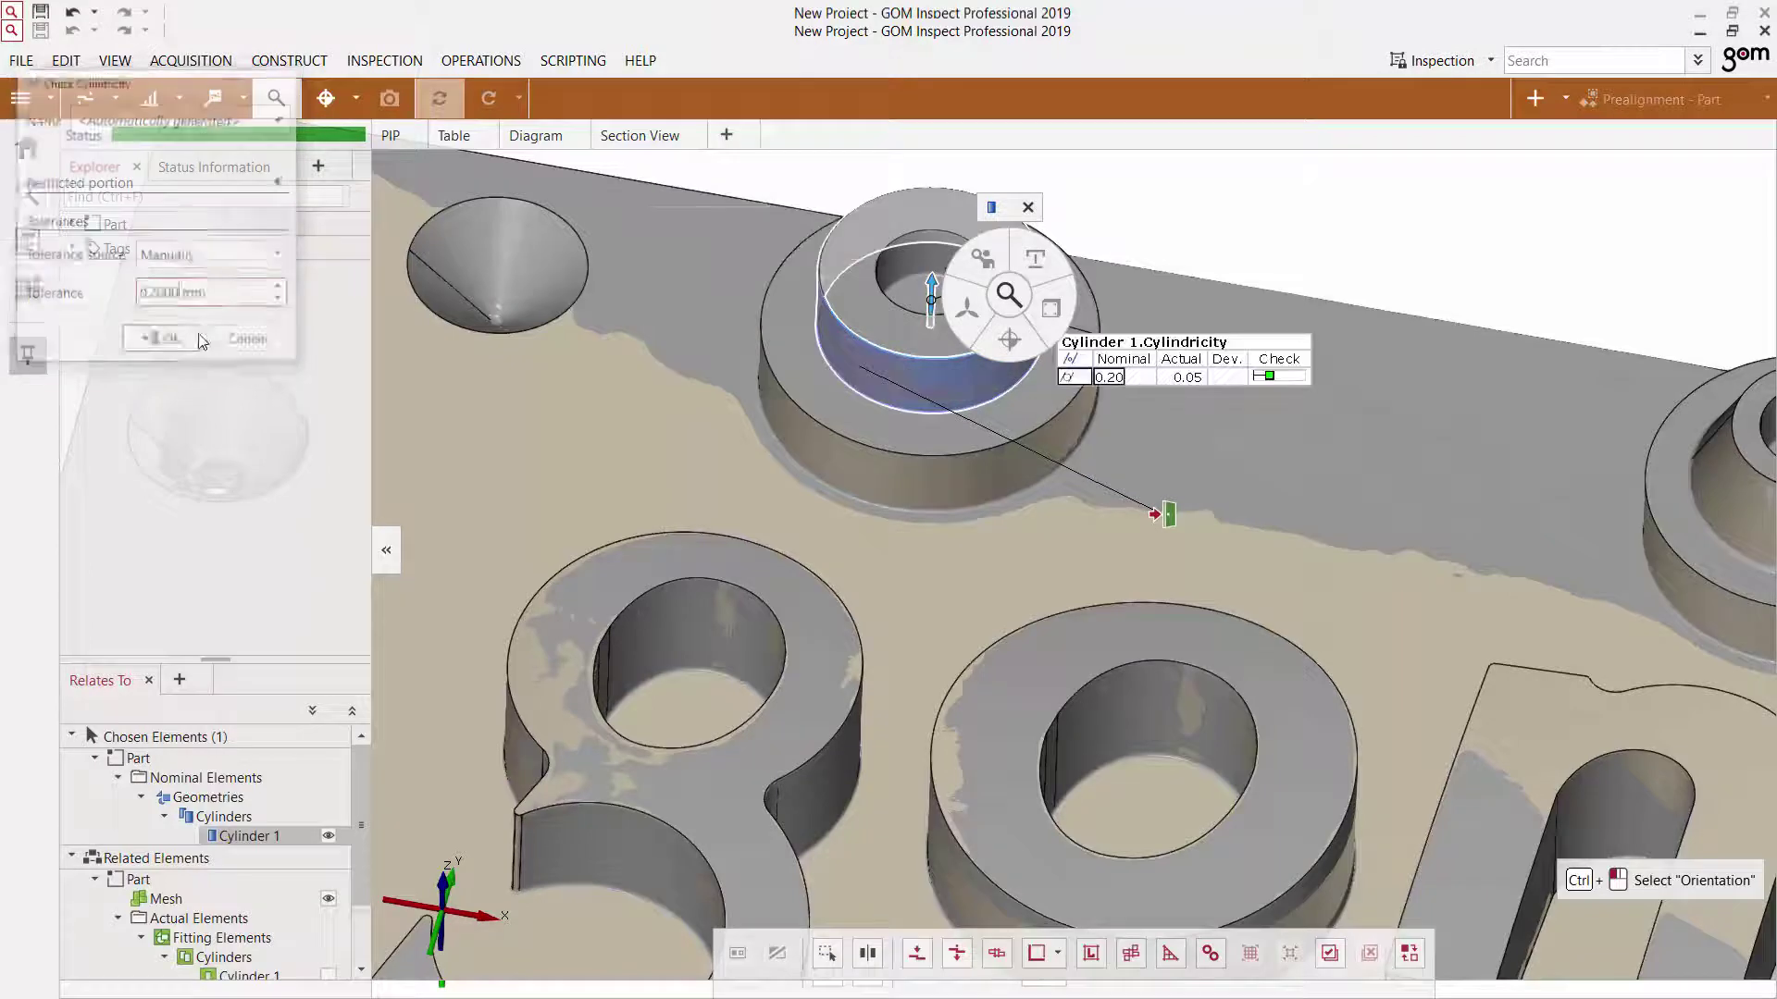
pyautogui.click(1193, 384)
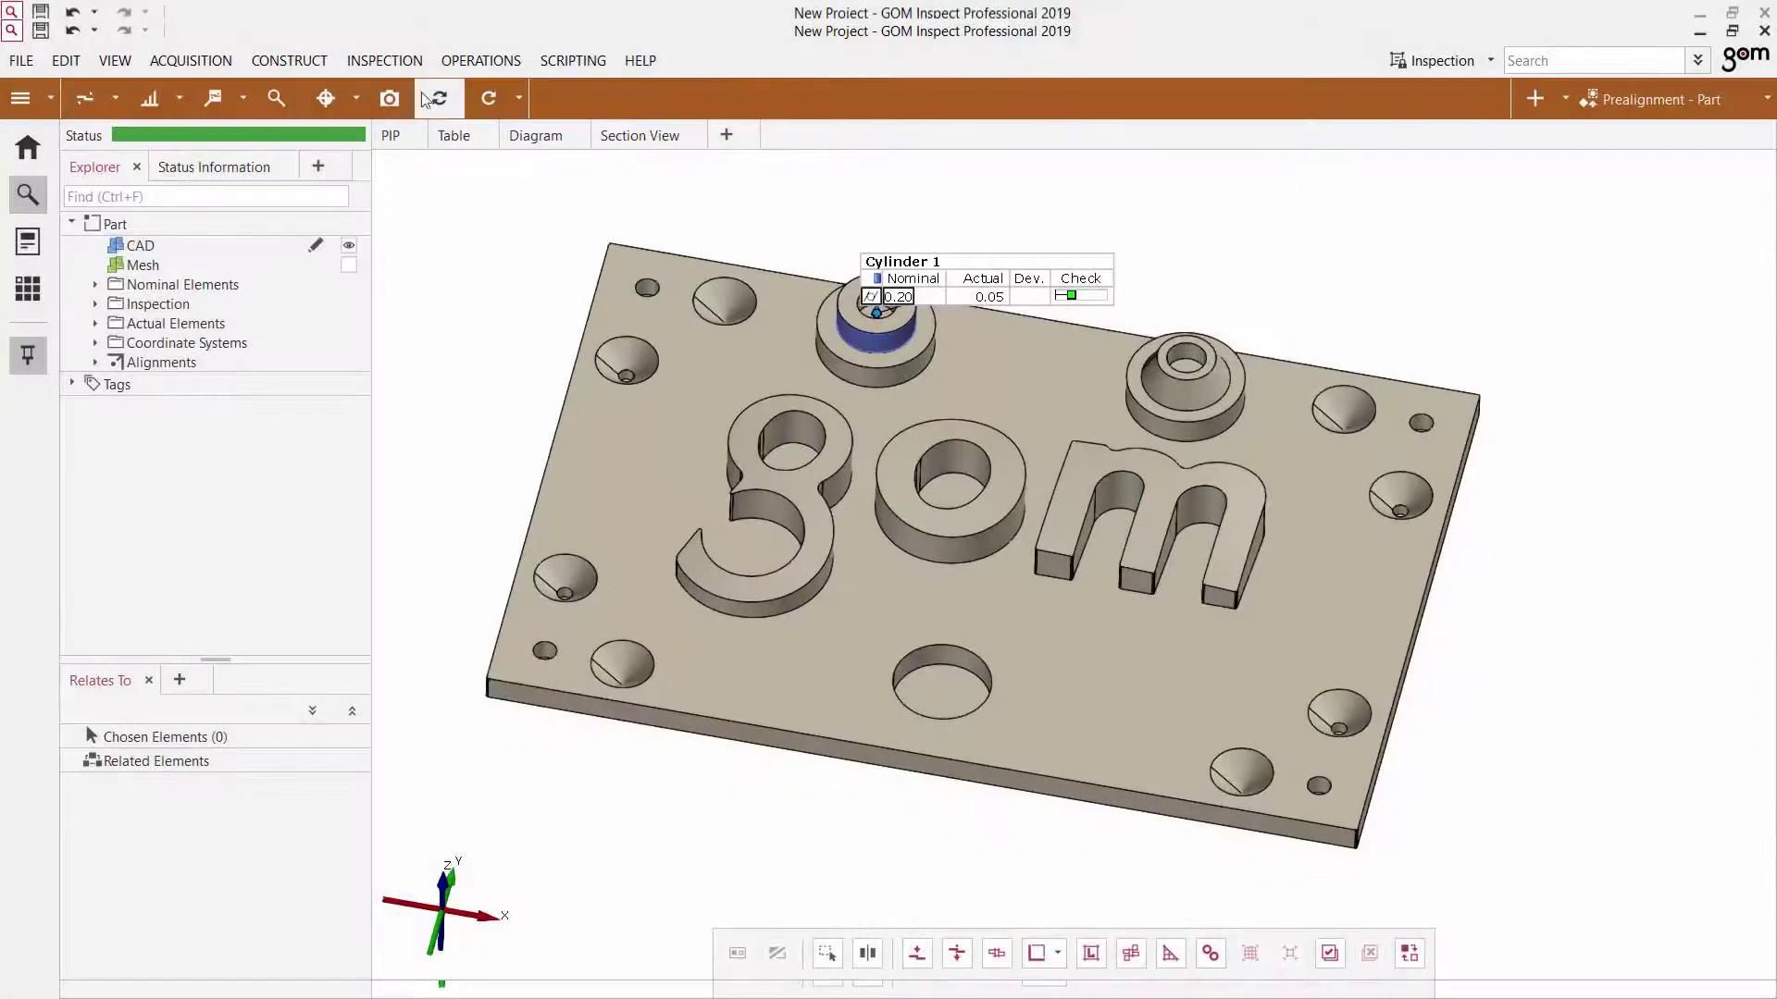
# - Create an automatic nominal plane on the plate's top face
pyautogui.click(289, 60)
pyautogui.moveTo(297, 147)
pyautogui.click(587, 151)
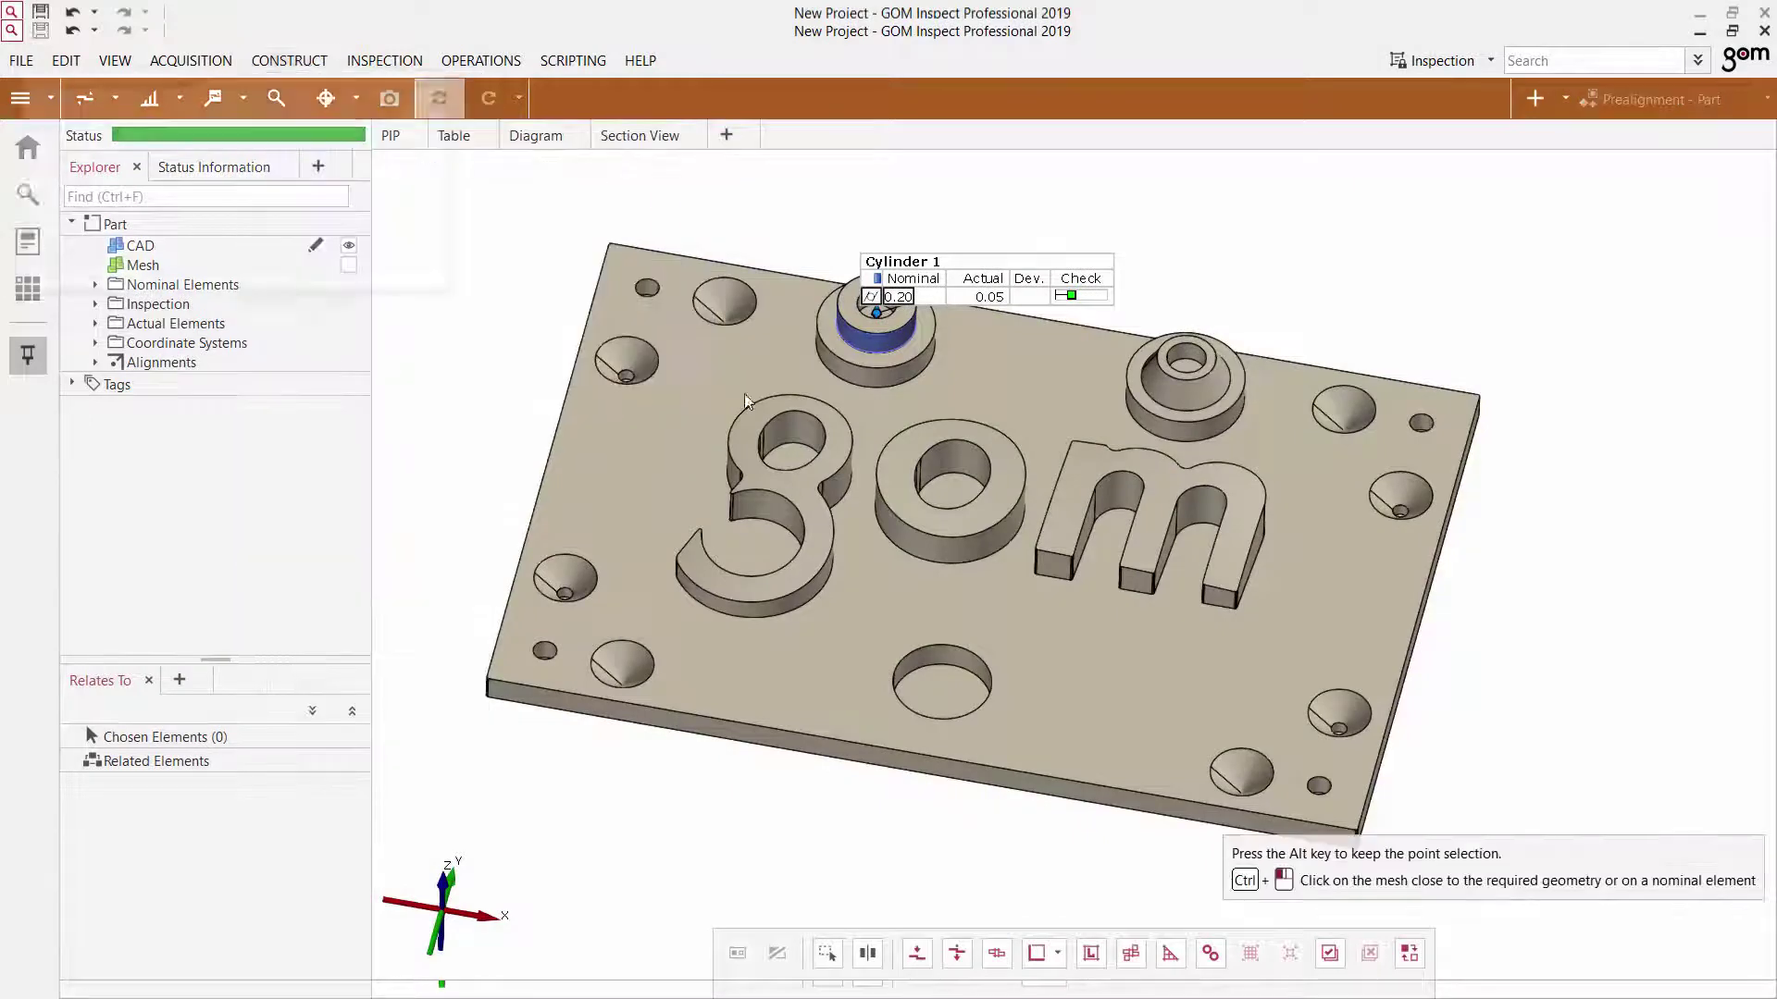
pyautogui.click(683, 500)
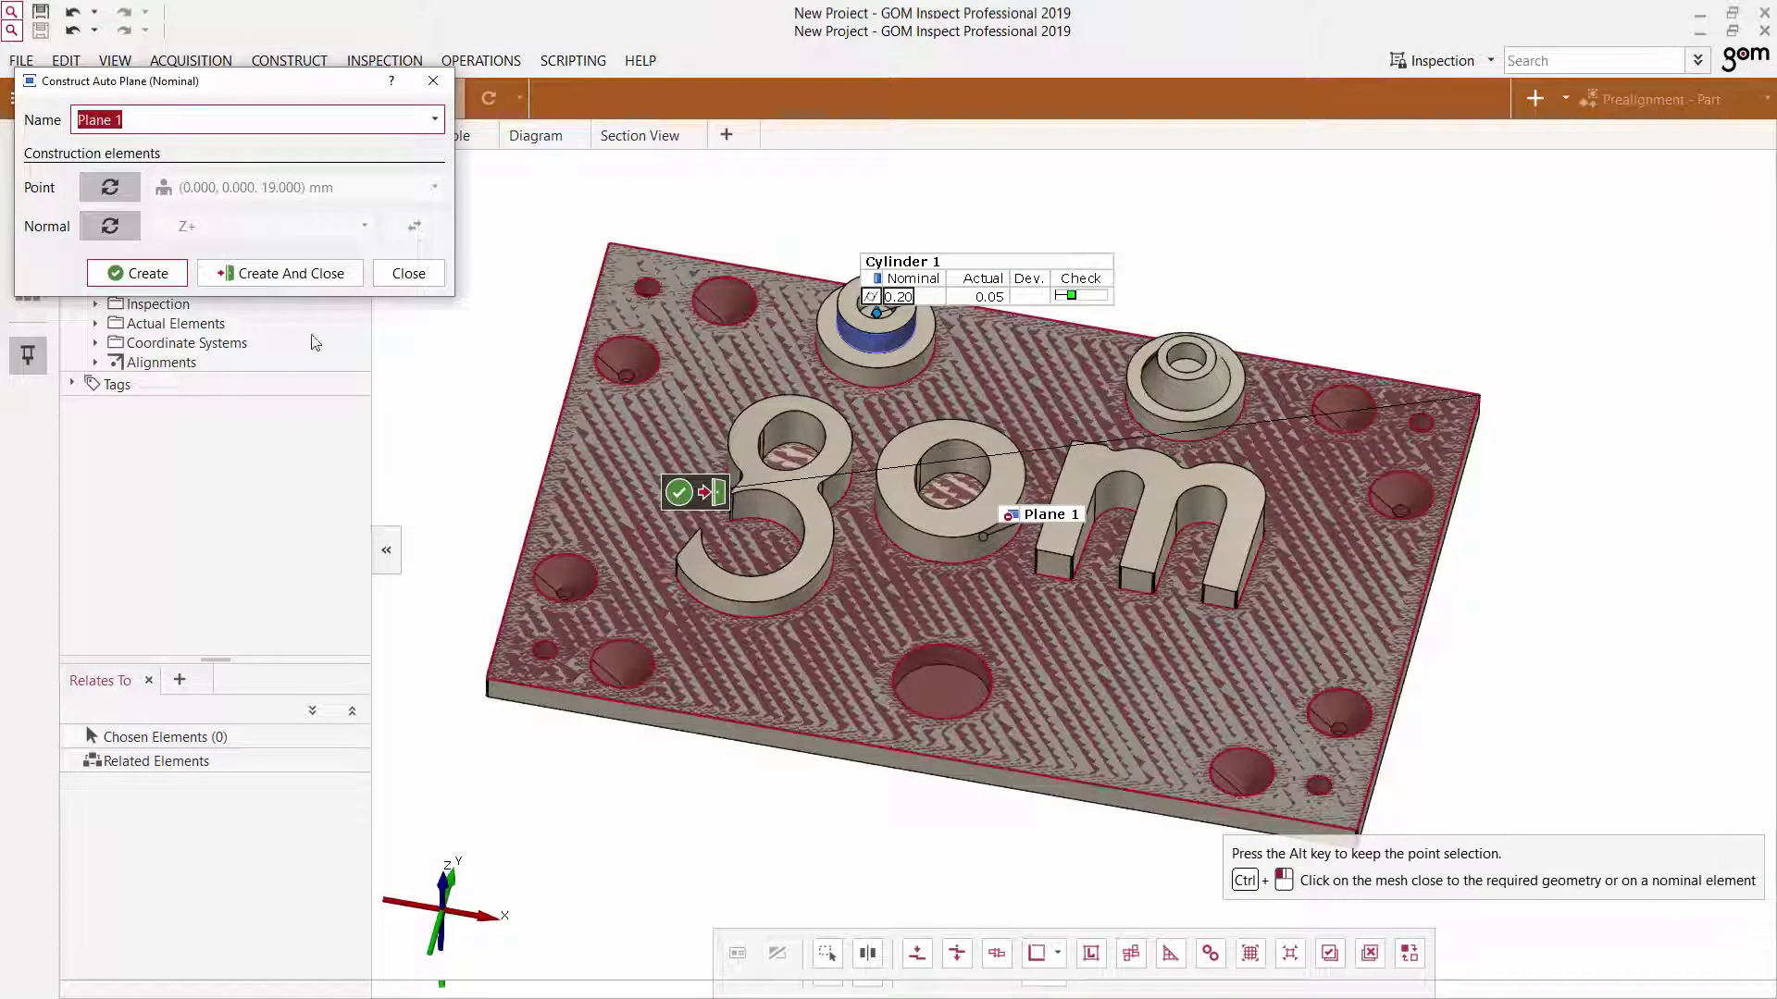
pyautogui.click(278, 273)
# - Make Plane 1 a fitting element measured on the mesh
pyautogui.rightClick(1046, 525)
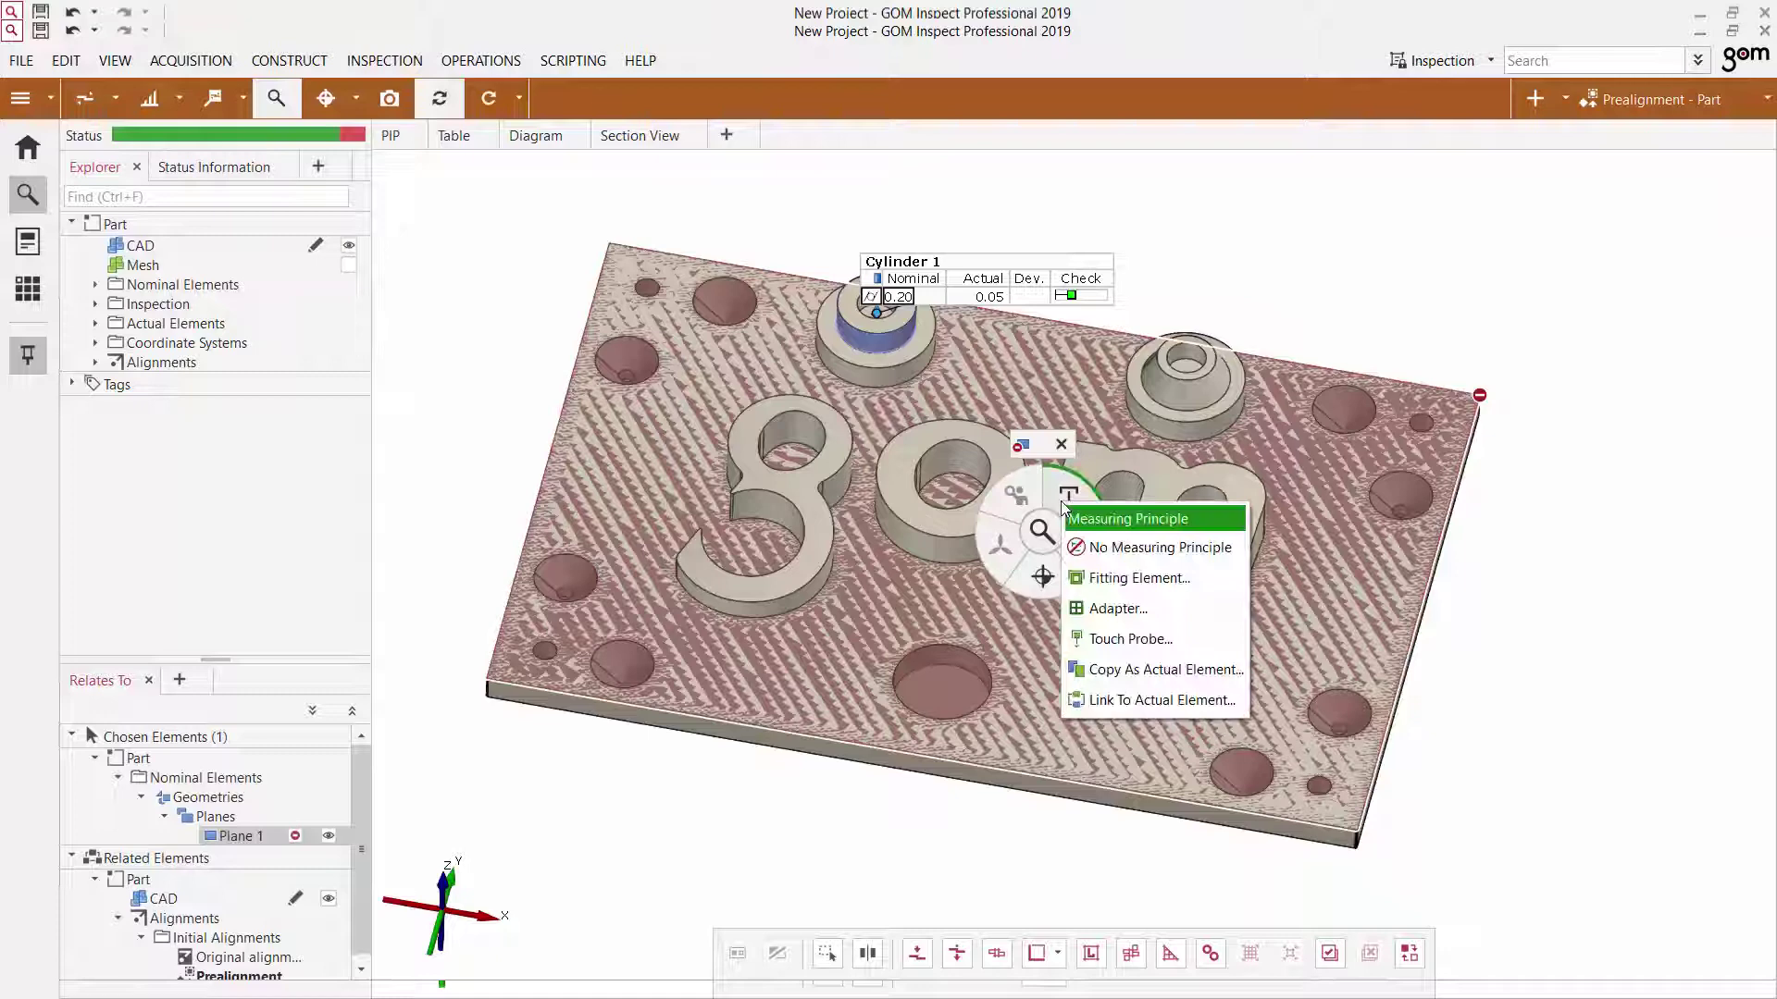
pyautogui.click(1124, 574)
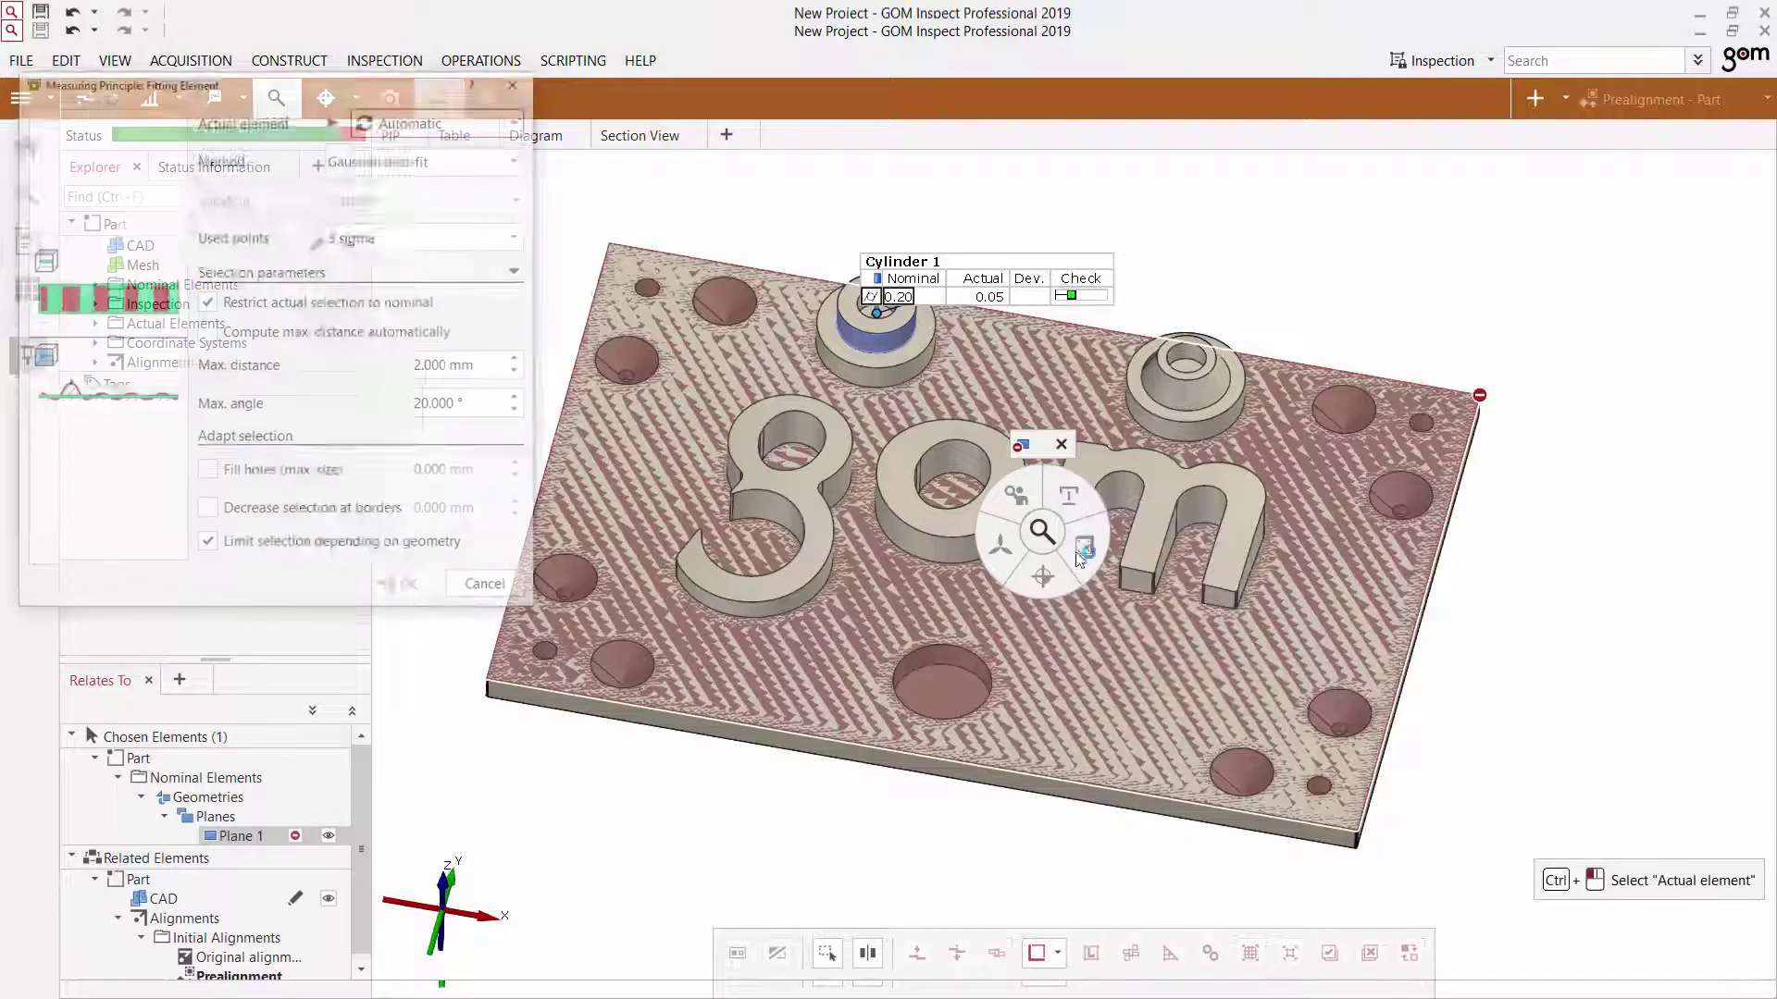
pyautogui.click(402, 589)
# - Start a flatness check on Plane 1
pyautogui.click(1060, 446)
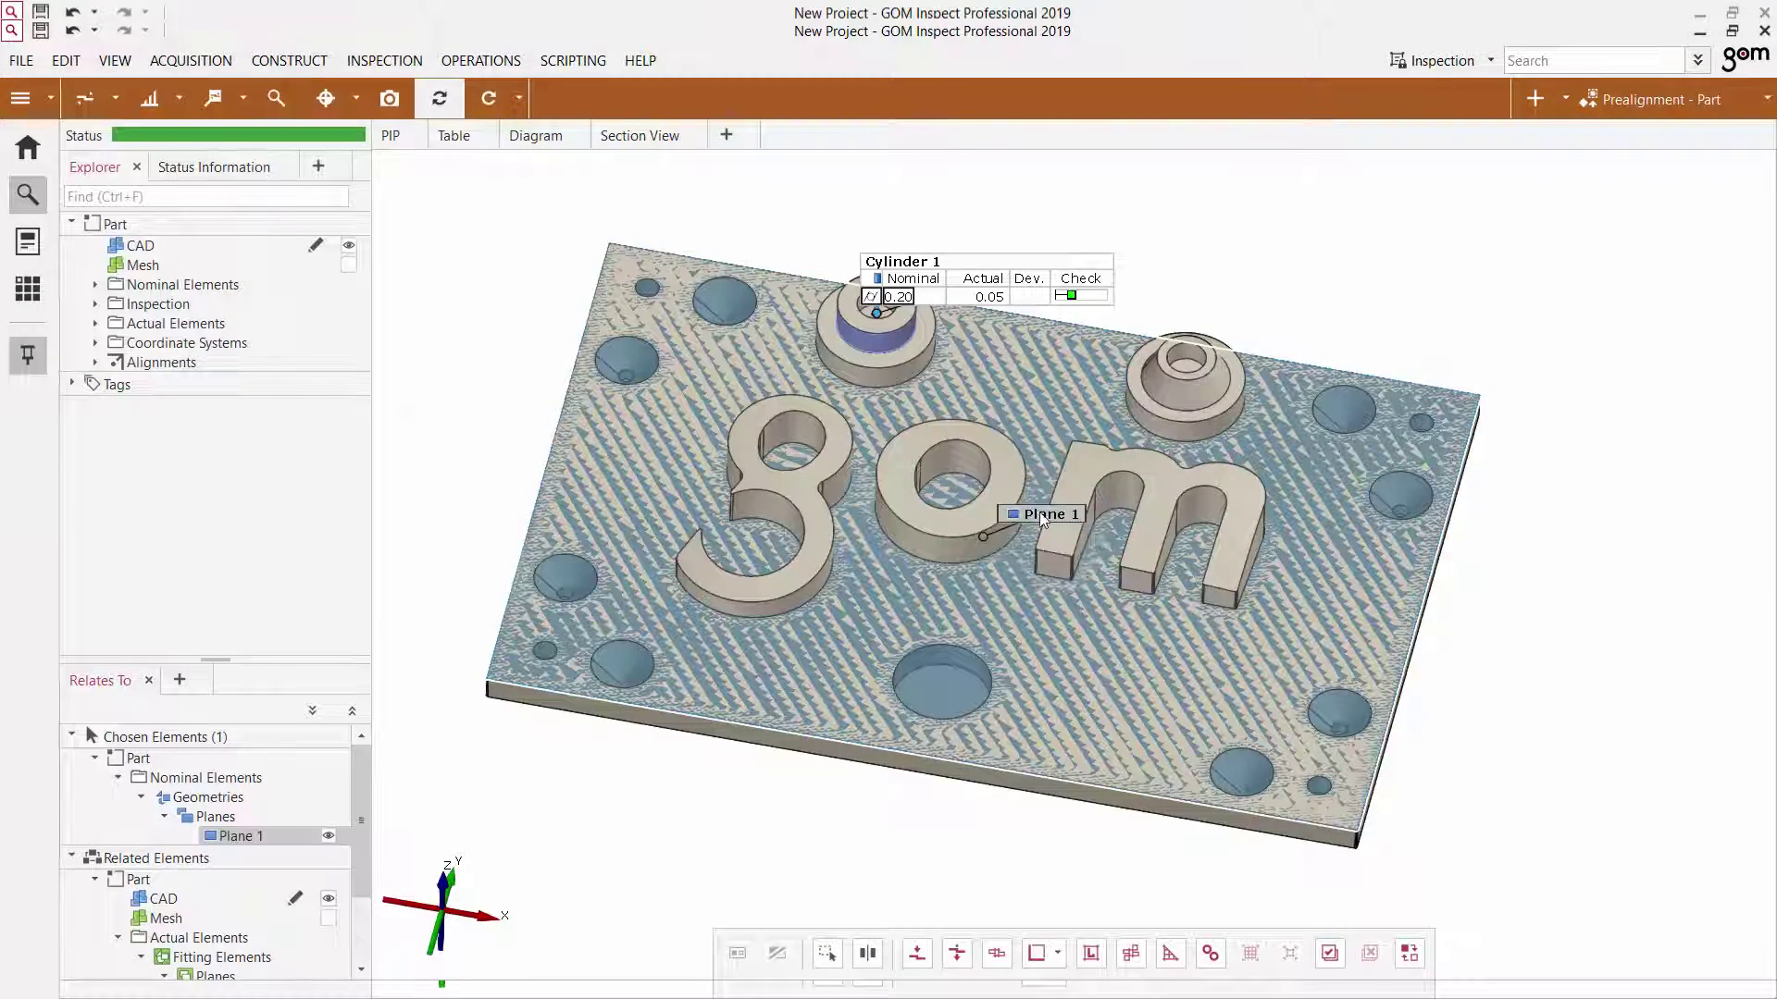
pyautogui.rightClick(1285, 478)
pyautogui.moveTo(1286, 522)
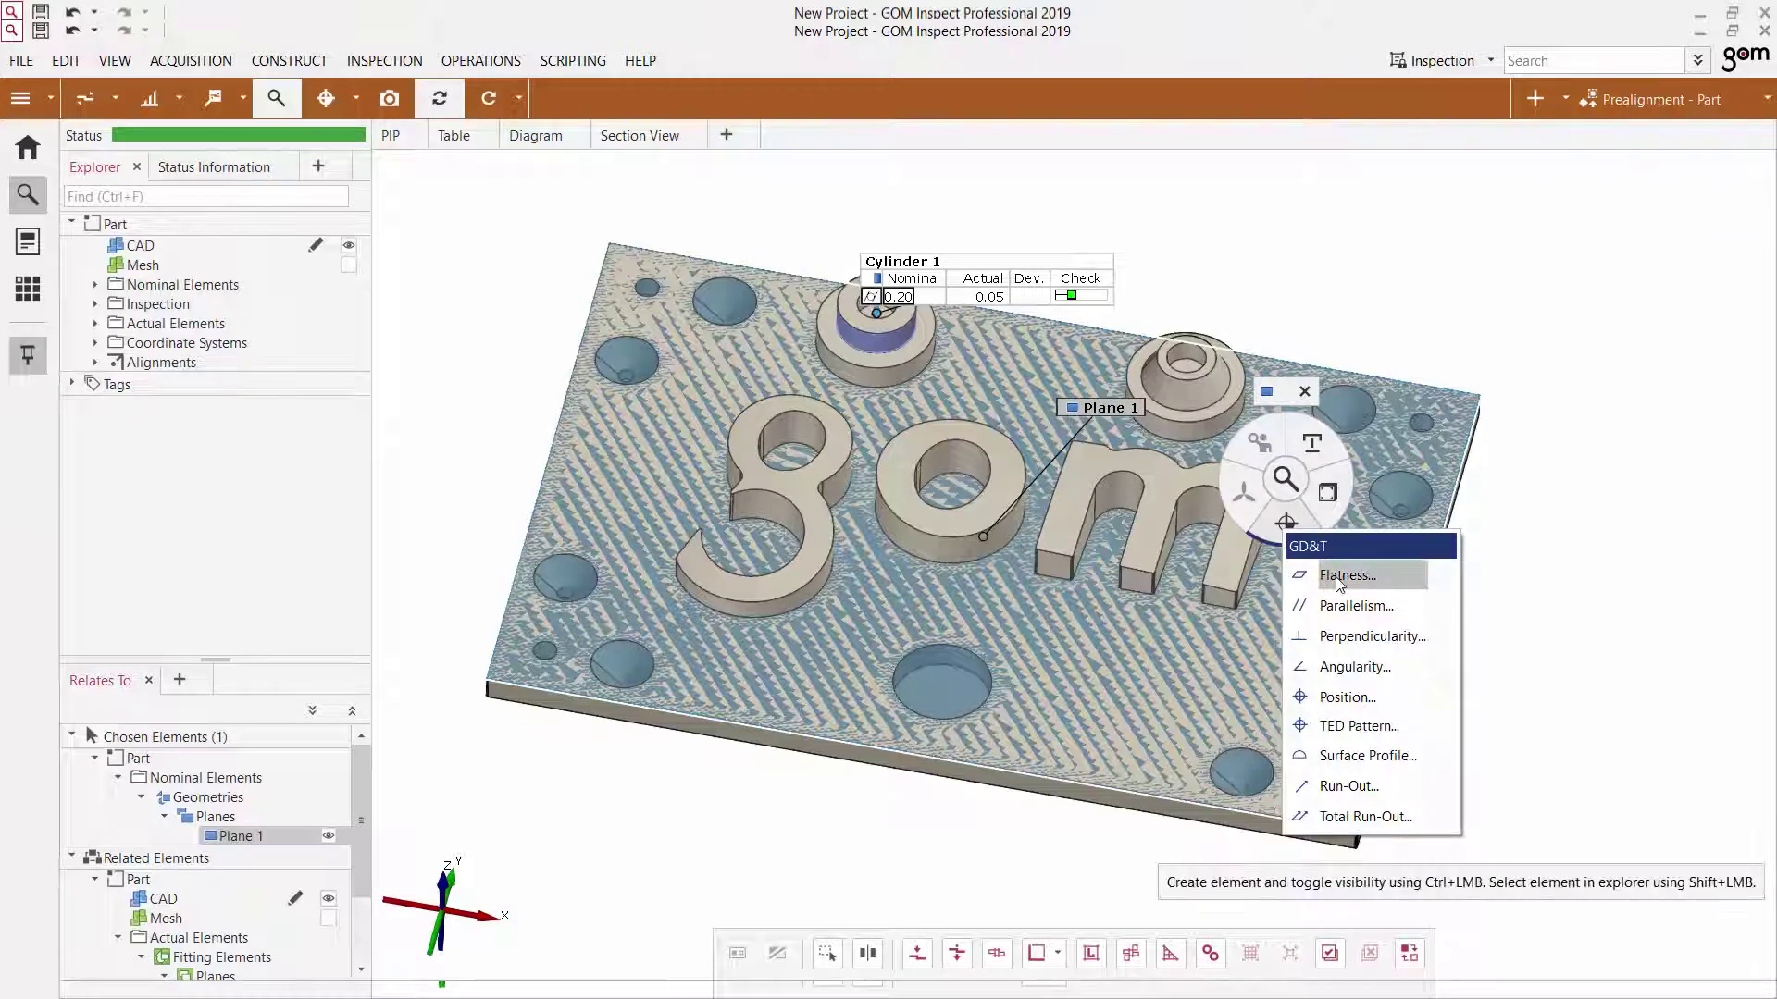
pyautogui.click(1347, 576)
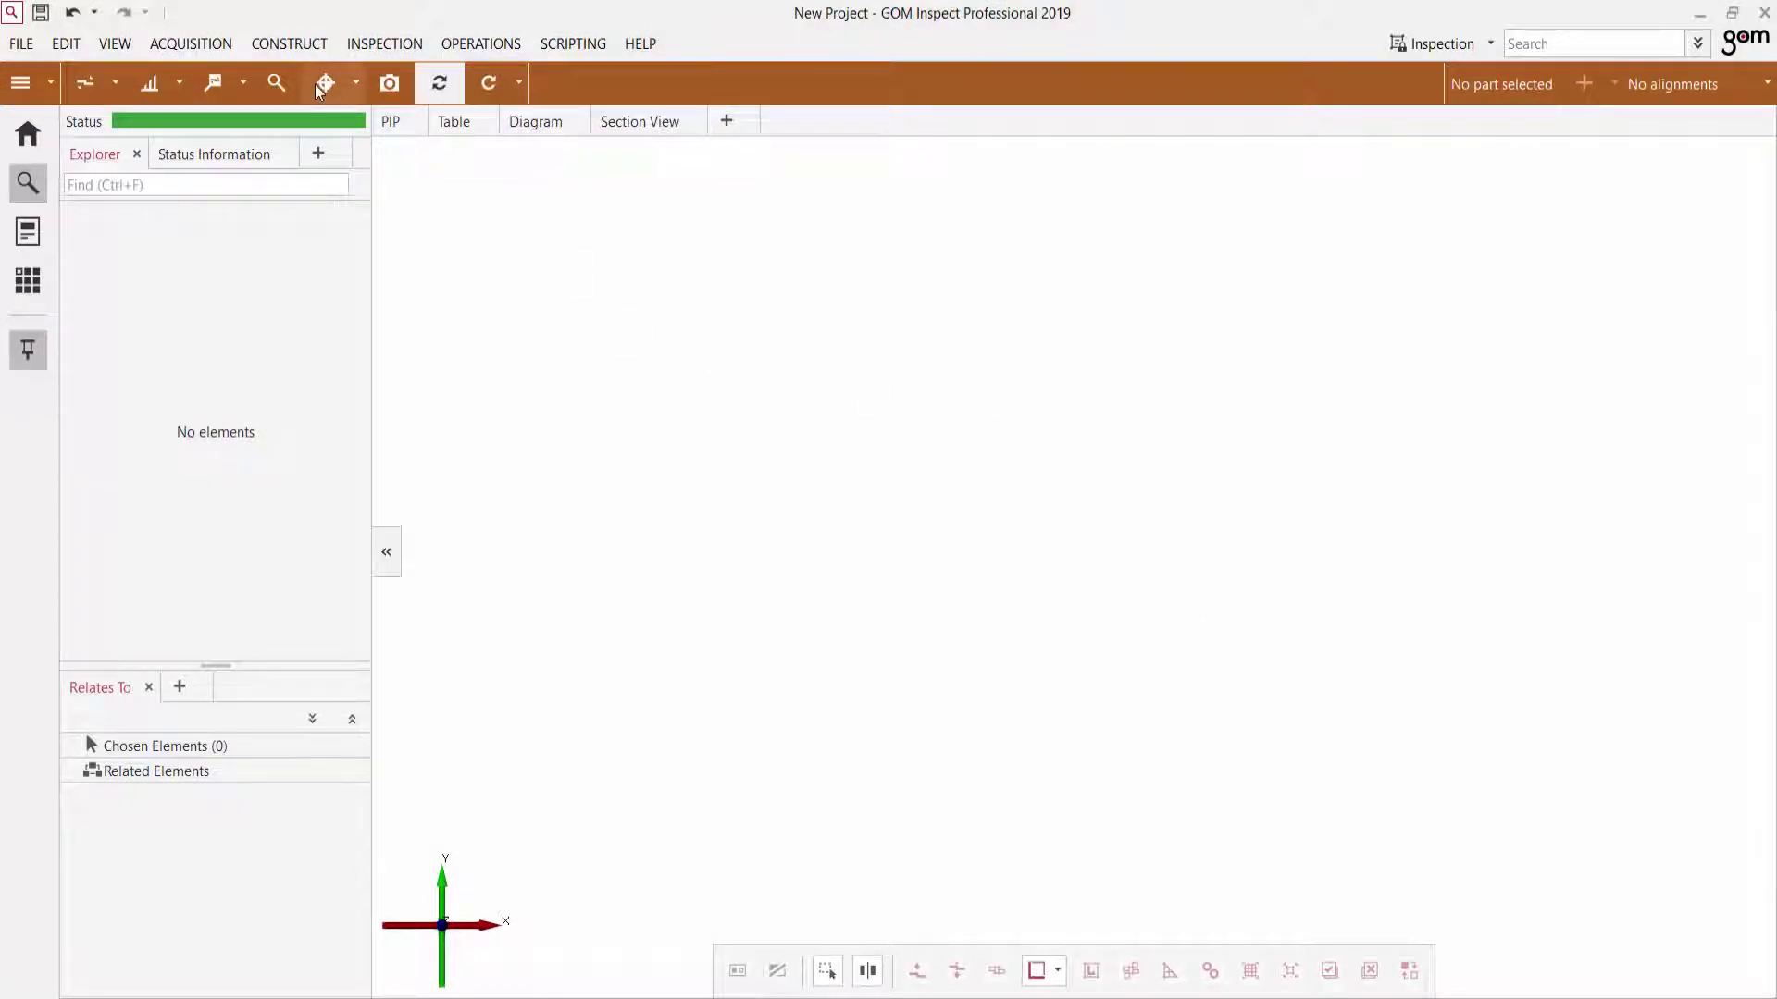
pyautogui.click(355, 84)
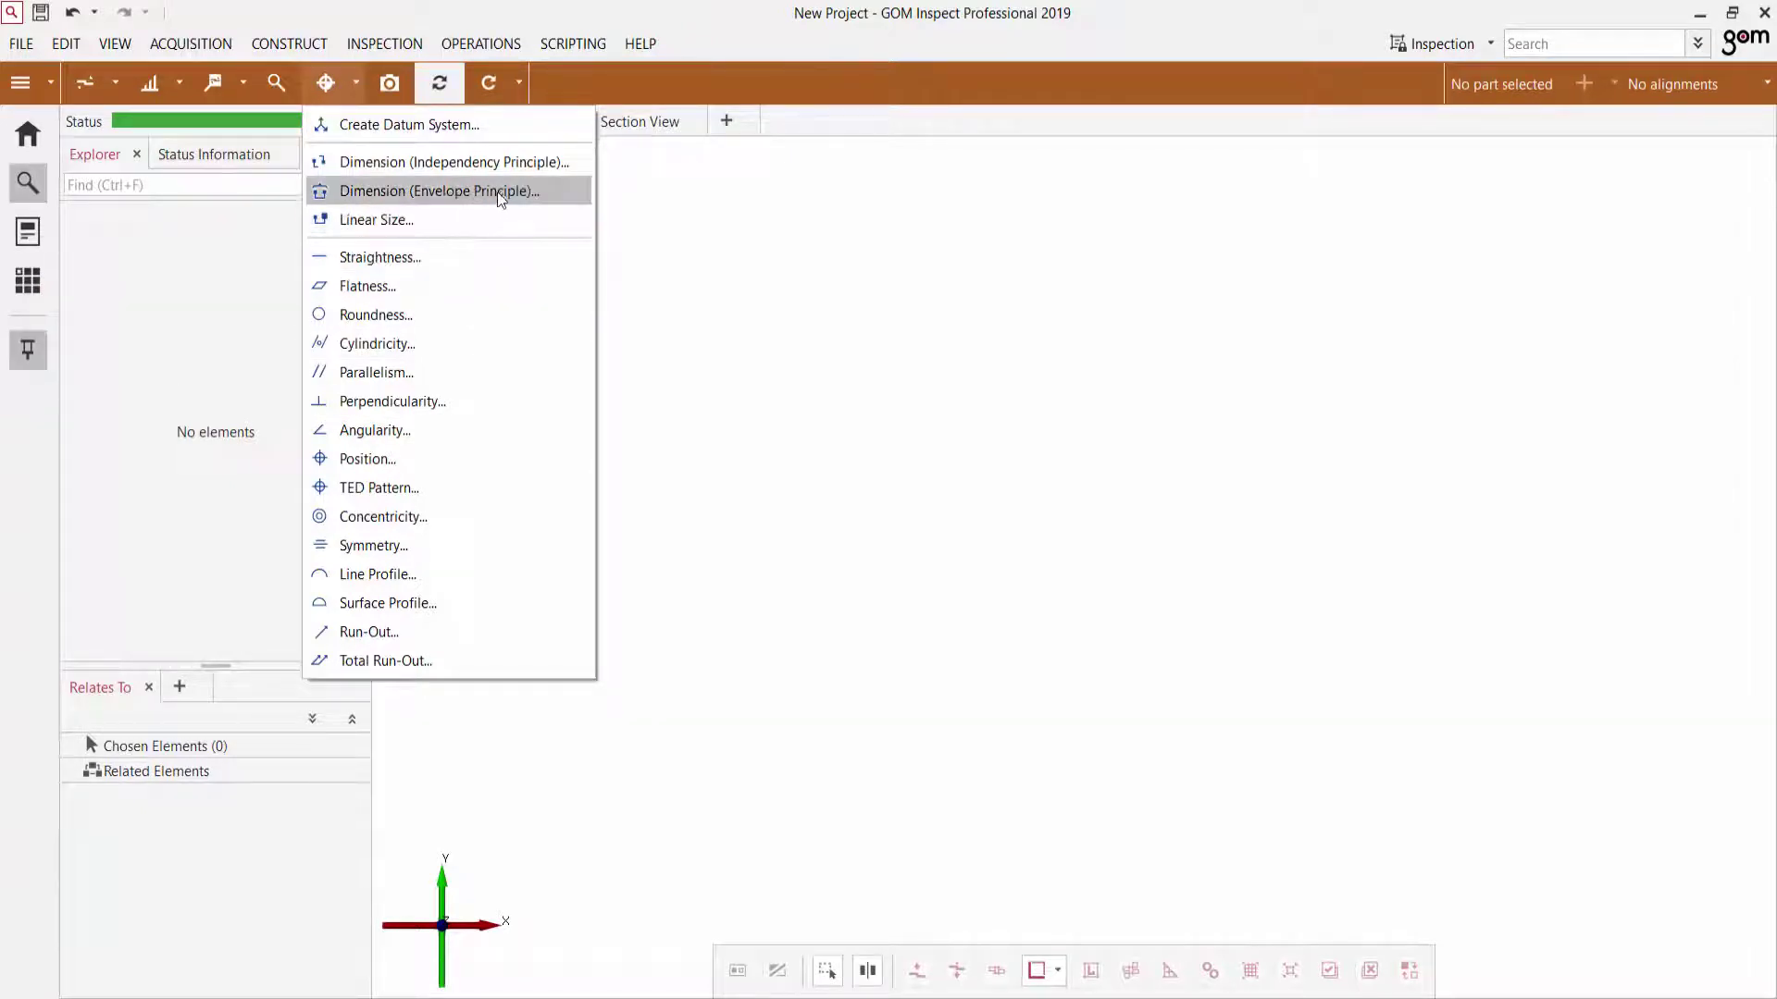
pyautogui.click(733, 318)
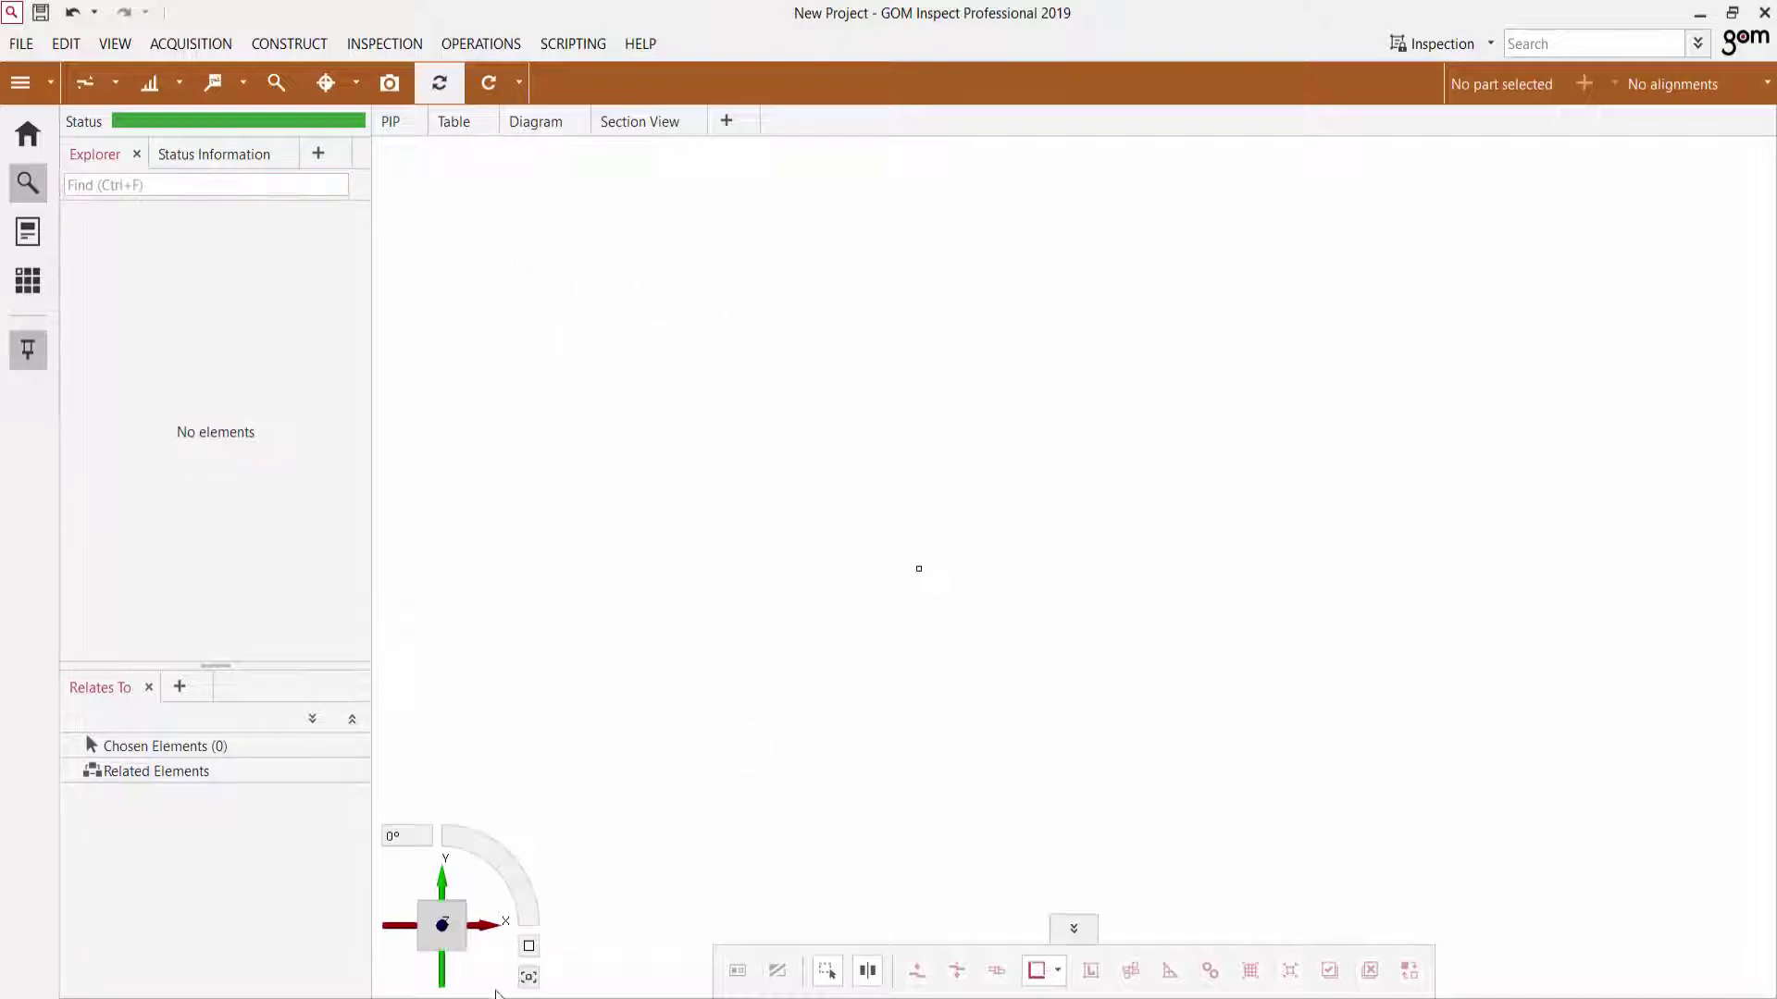
# - Import the measured mesh gom_part_meas_1 as a new part
pyautogui.click(569, 998)
pyautogui.doubleClick(1087, 291)
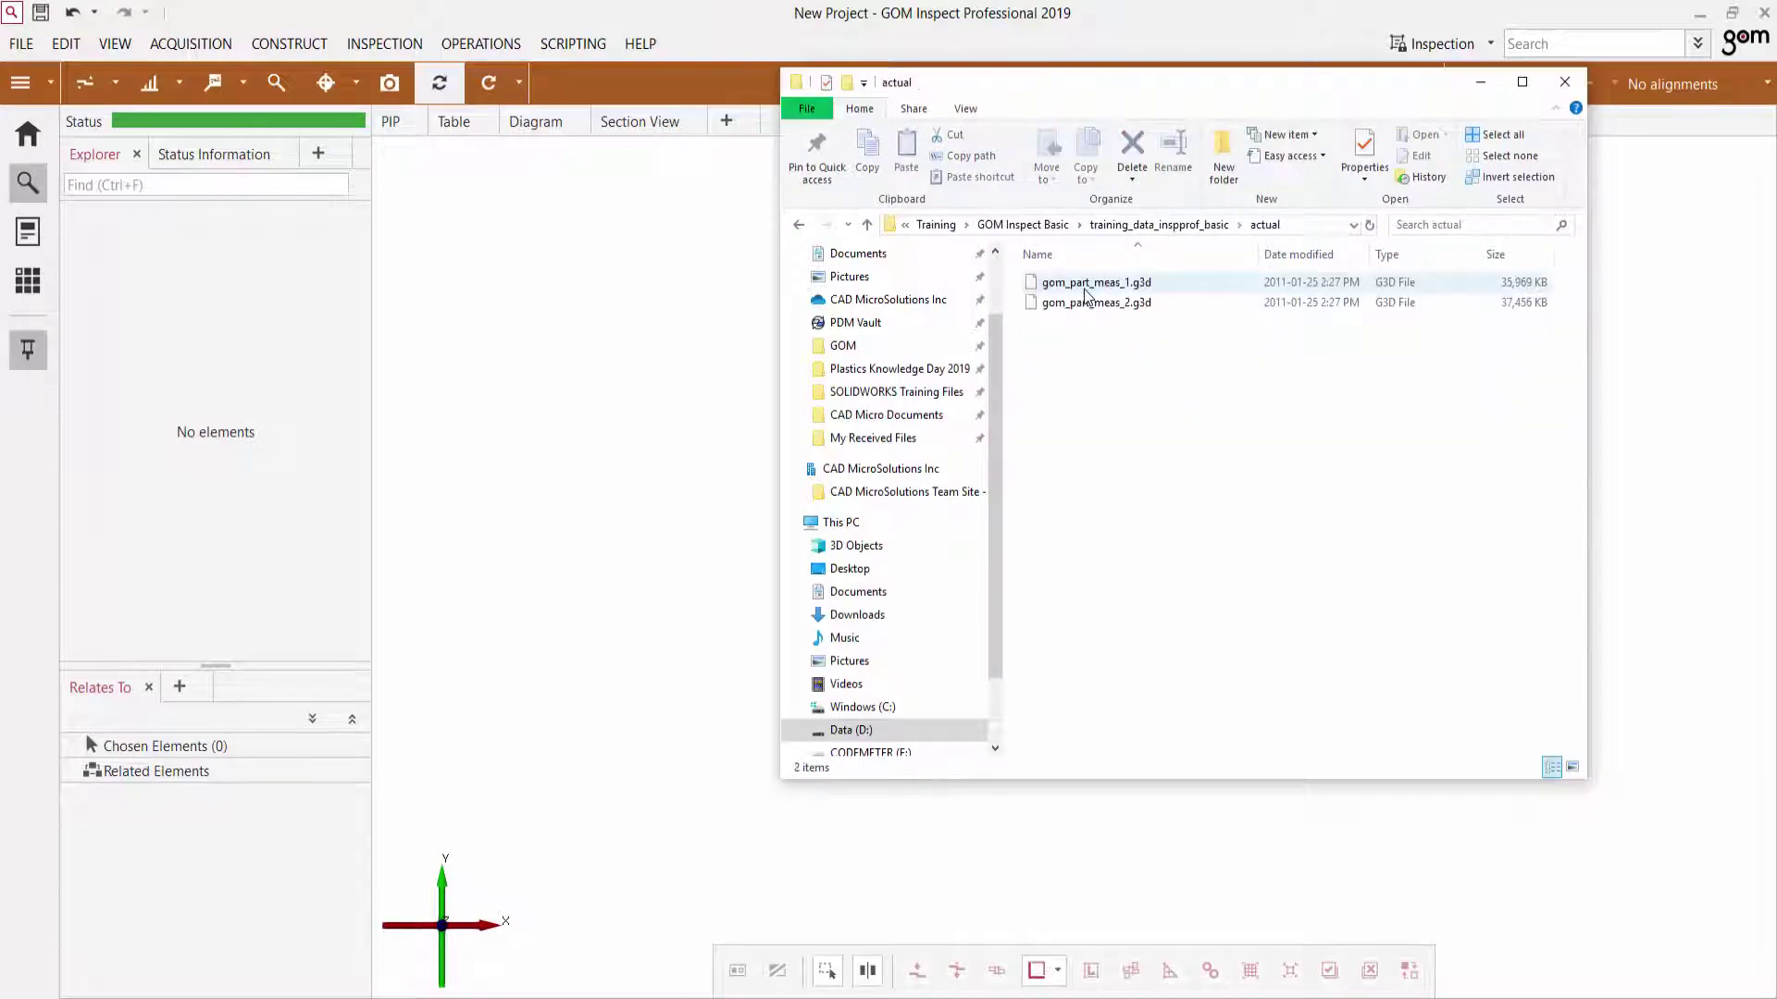
pyautogui.moveTo(1071, 286); pyautogui.dragTo(604, 488)
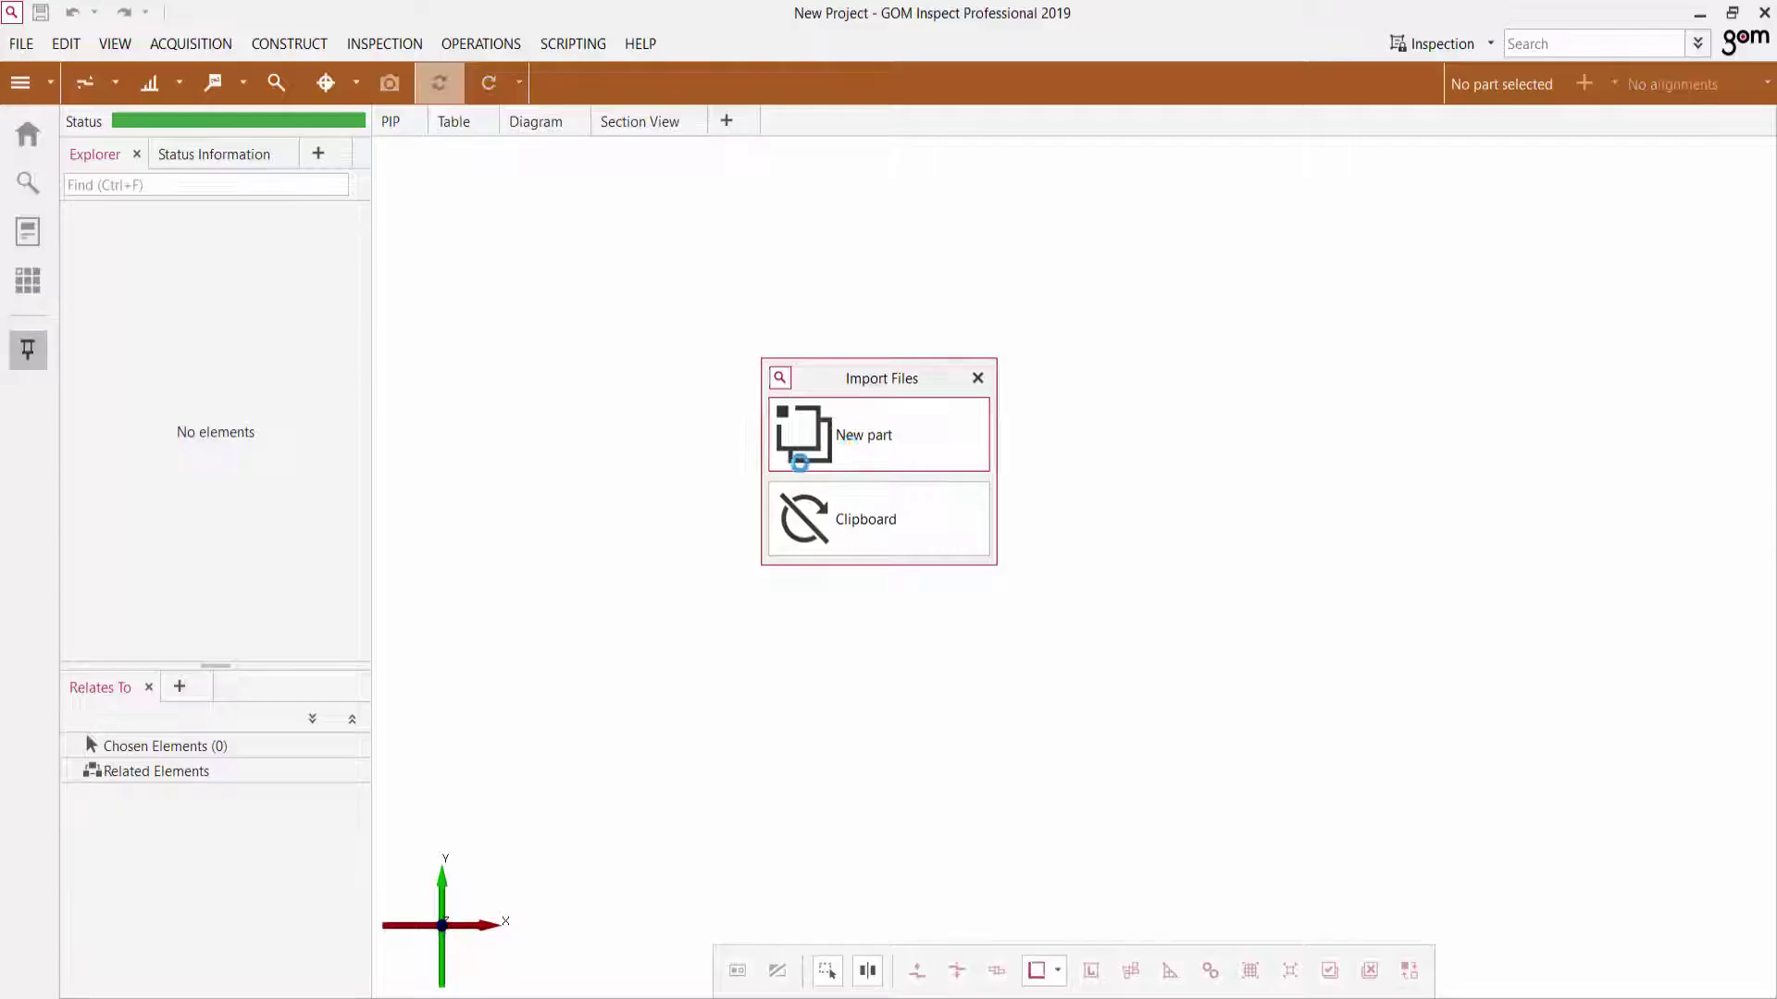
pyautogui.click(797, 459)
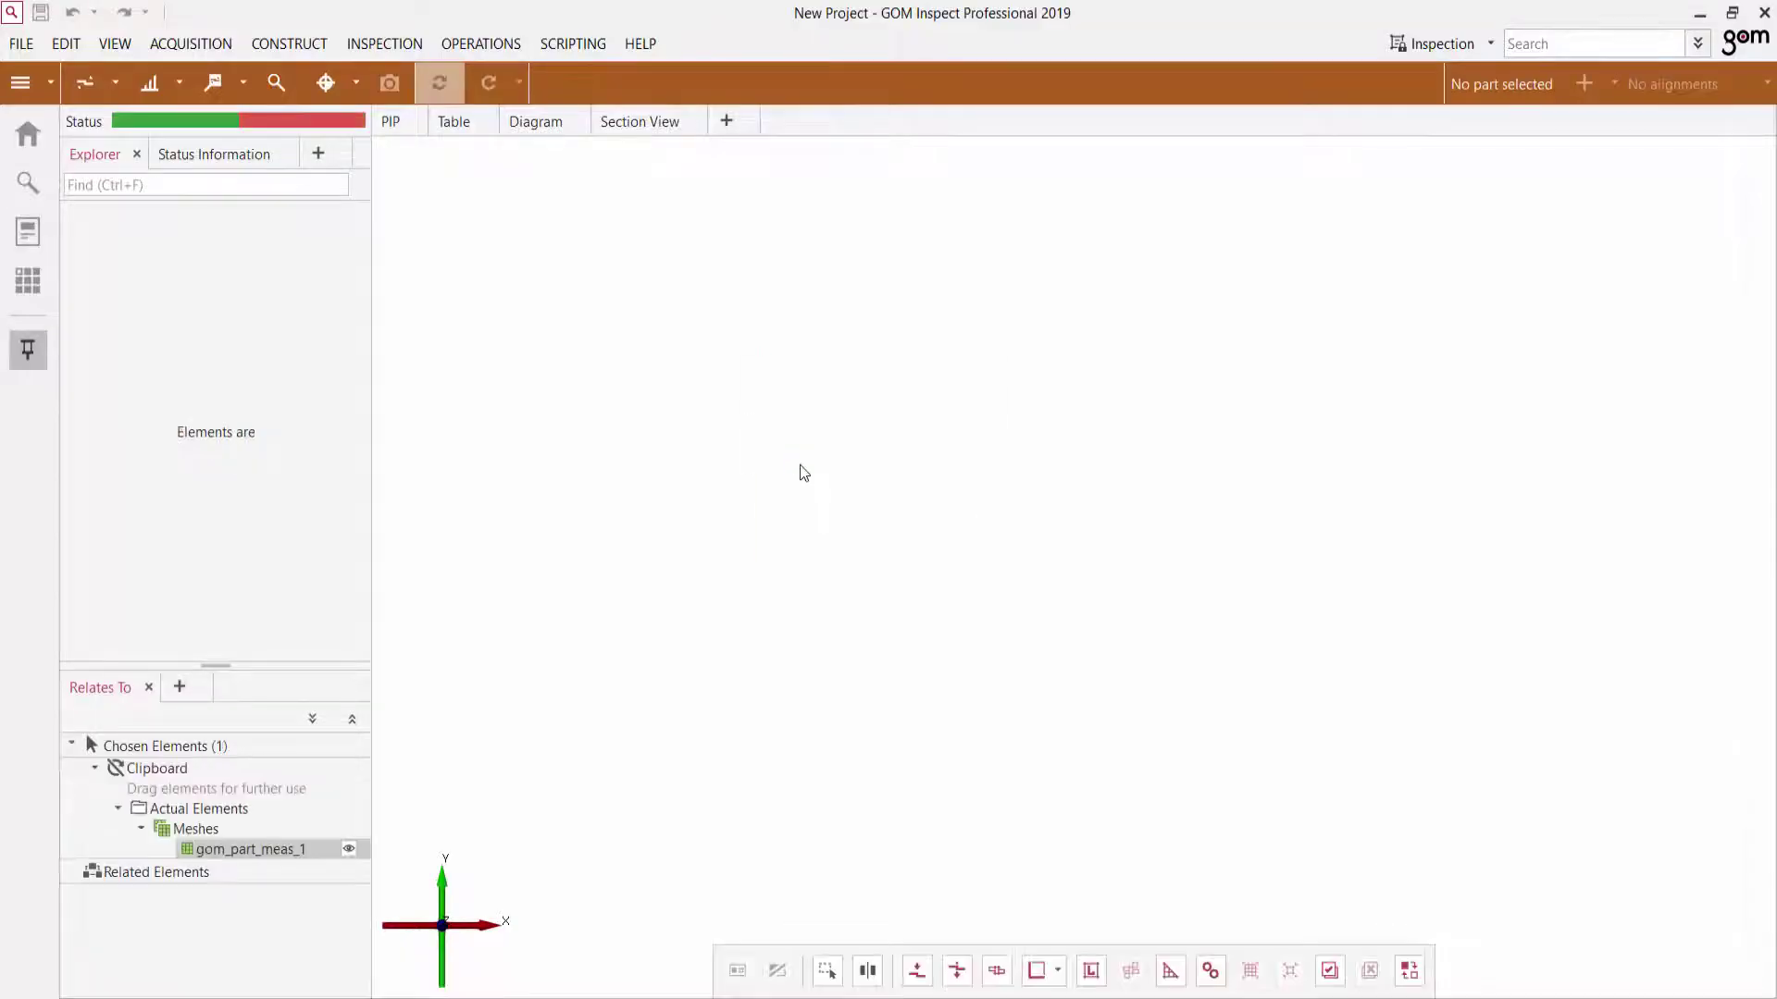
# - Add the nominal CAD gom_part_without_fta.stp to the part with default CAD parameters
pyautogui.hotkey('alt', 'Tab')
pyautogui.doubleClick(1083, 346)
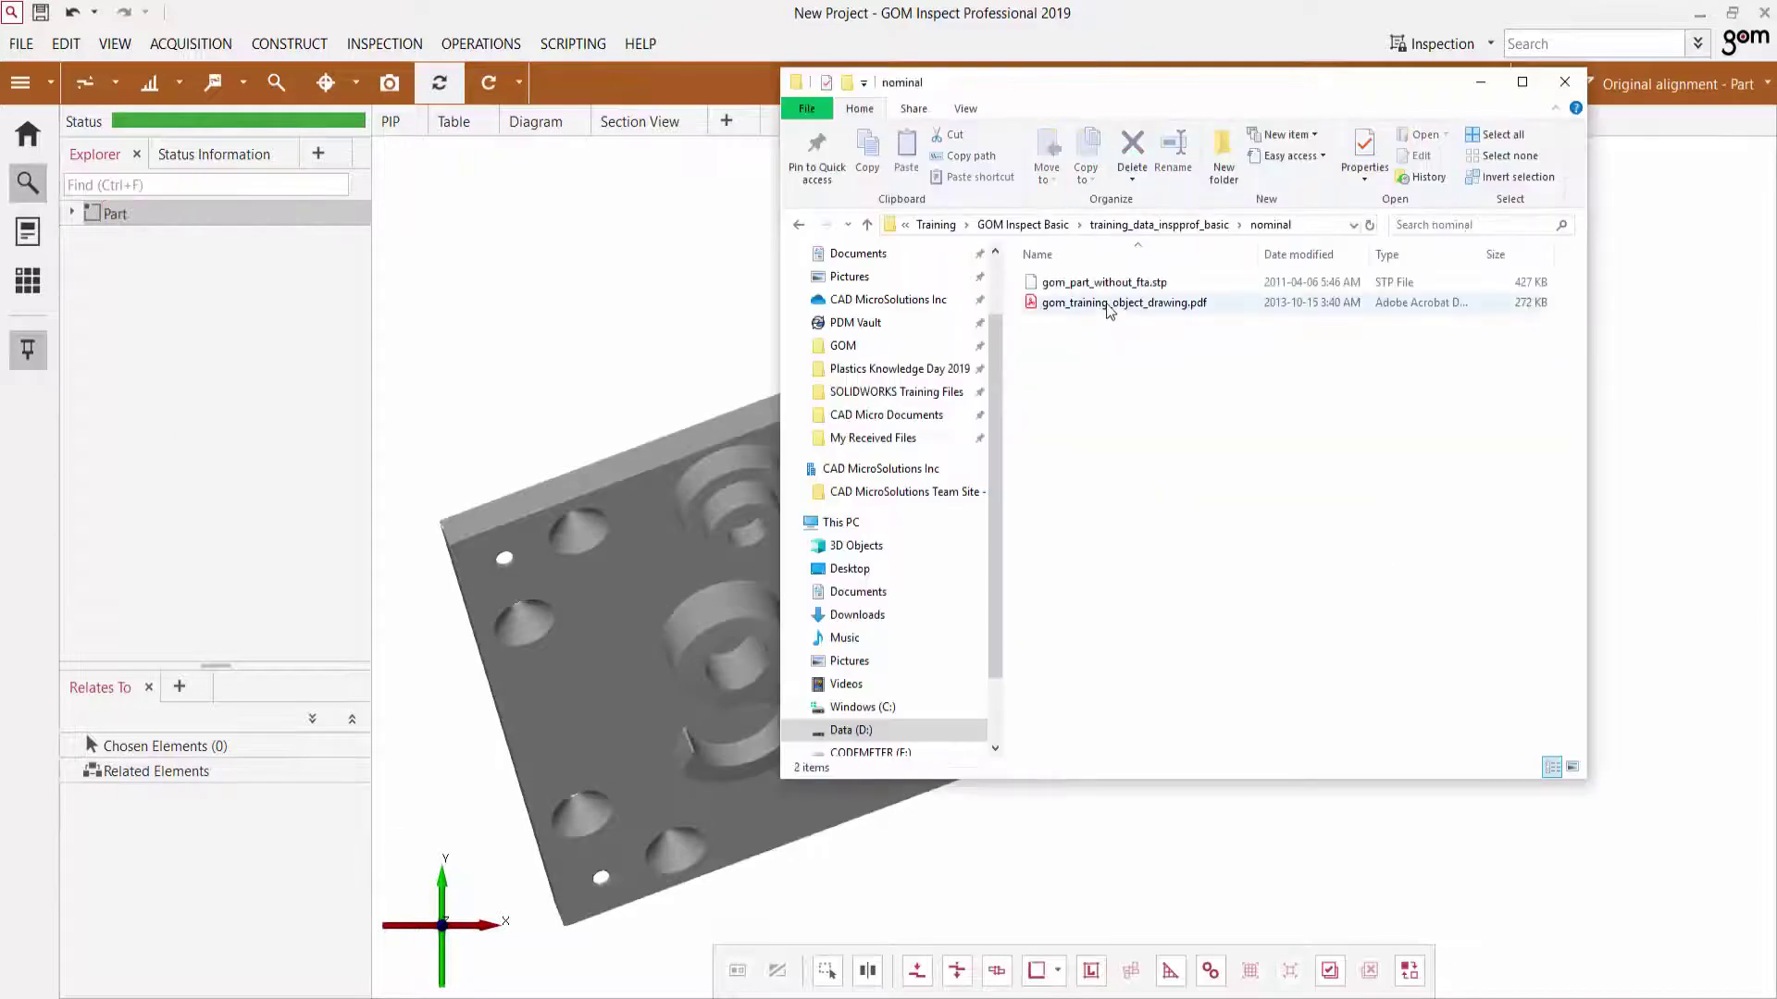
pyautogui.moveTo(1101, 283); pyautogui.dragTo(874, 430)
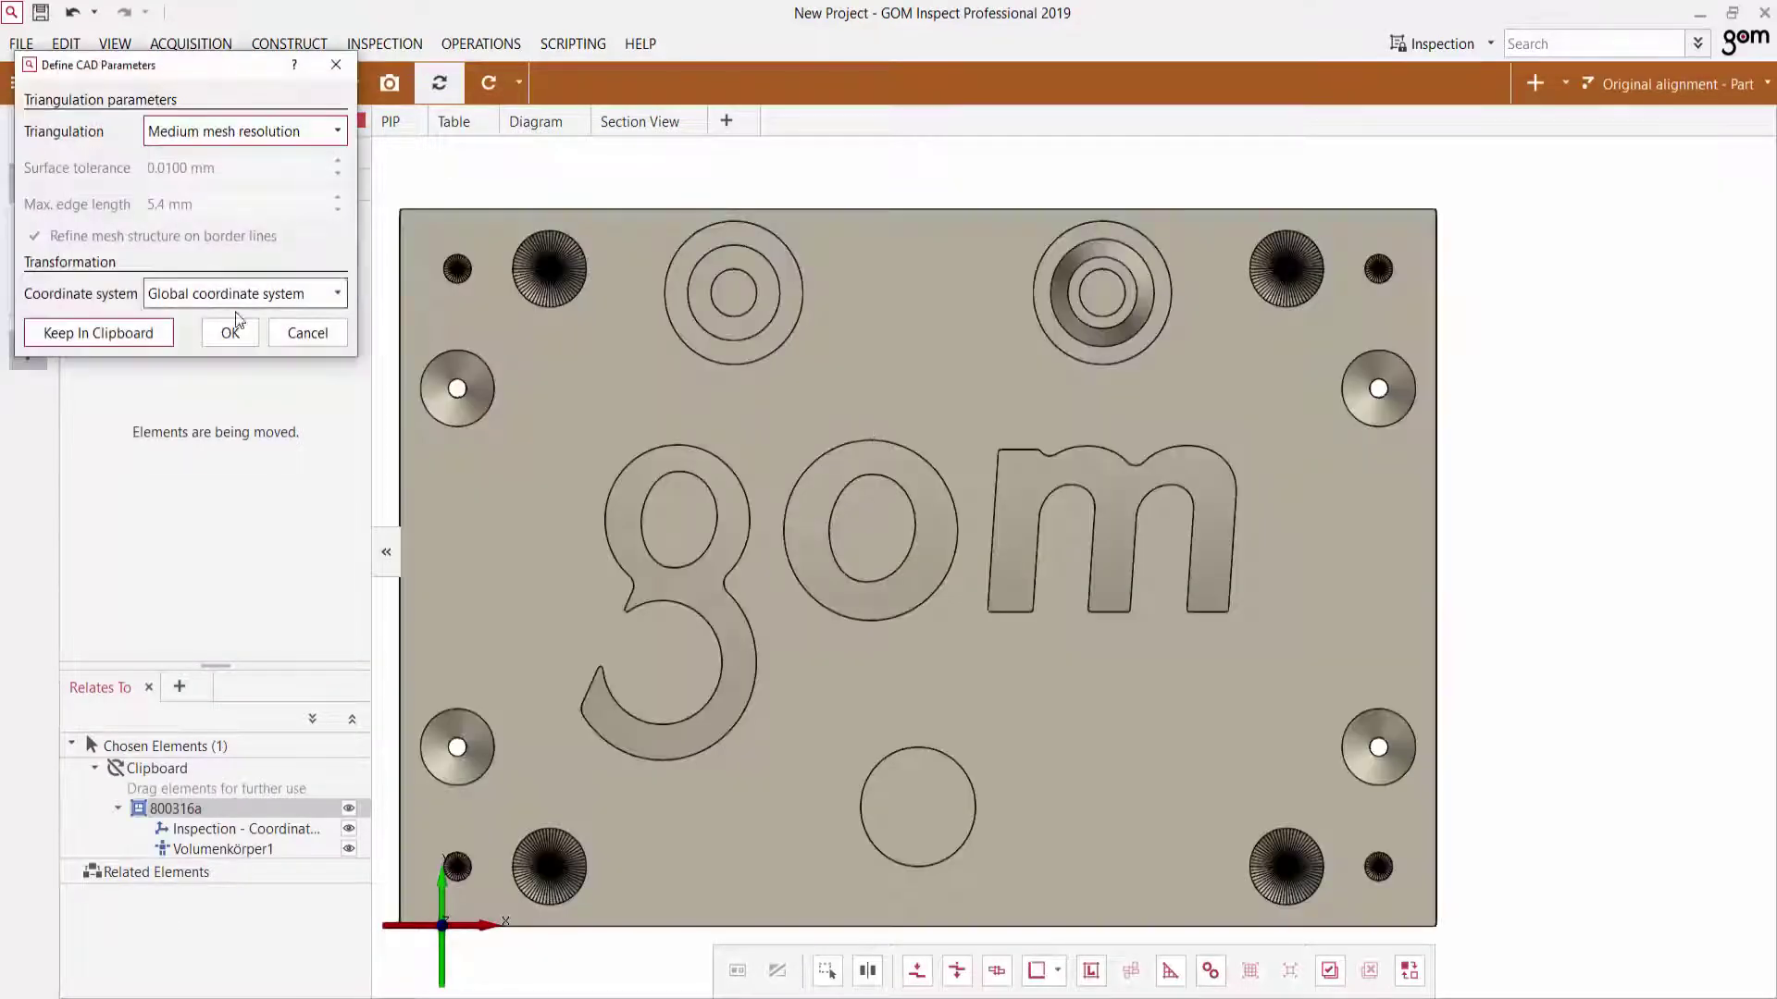
pyautogui.click(233, 326)
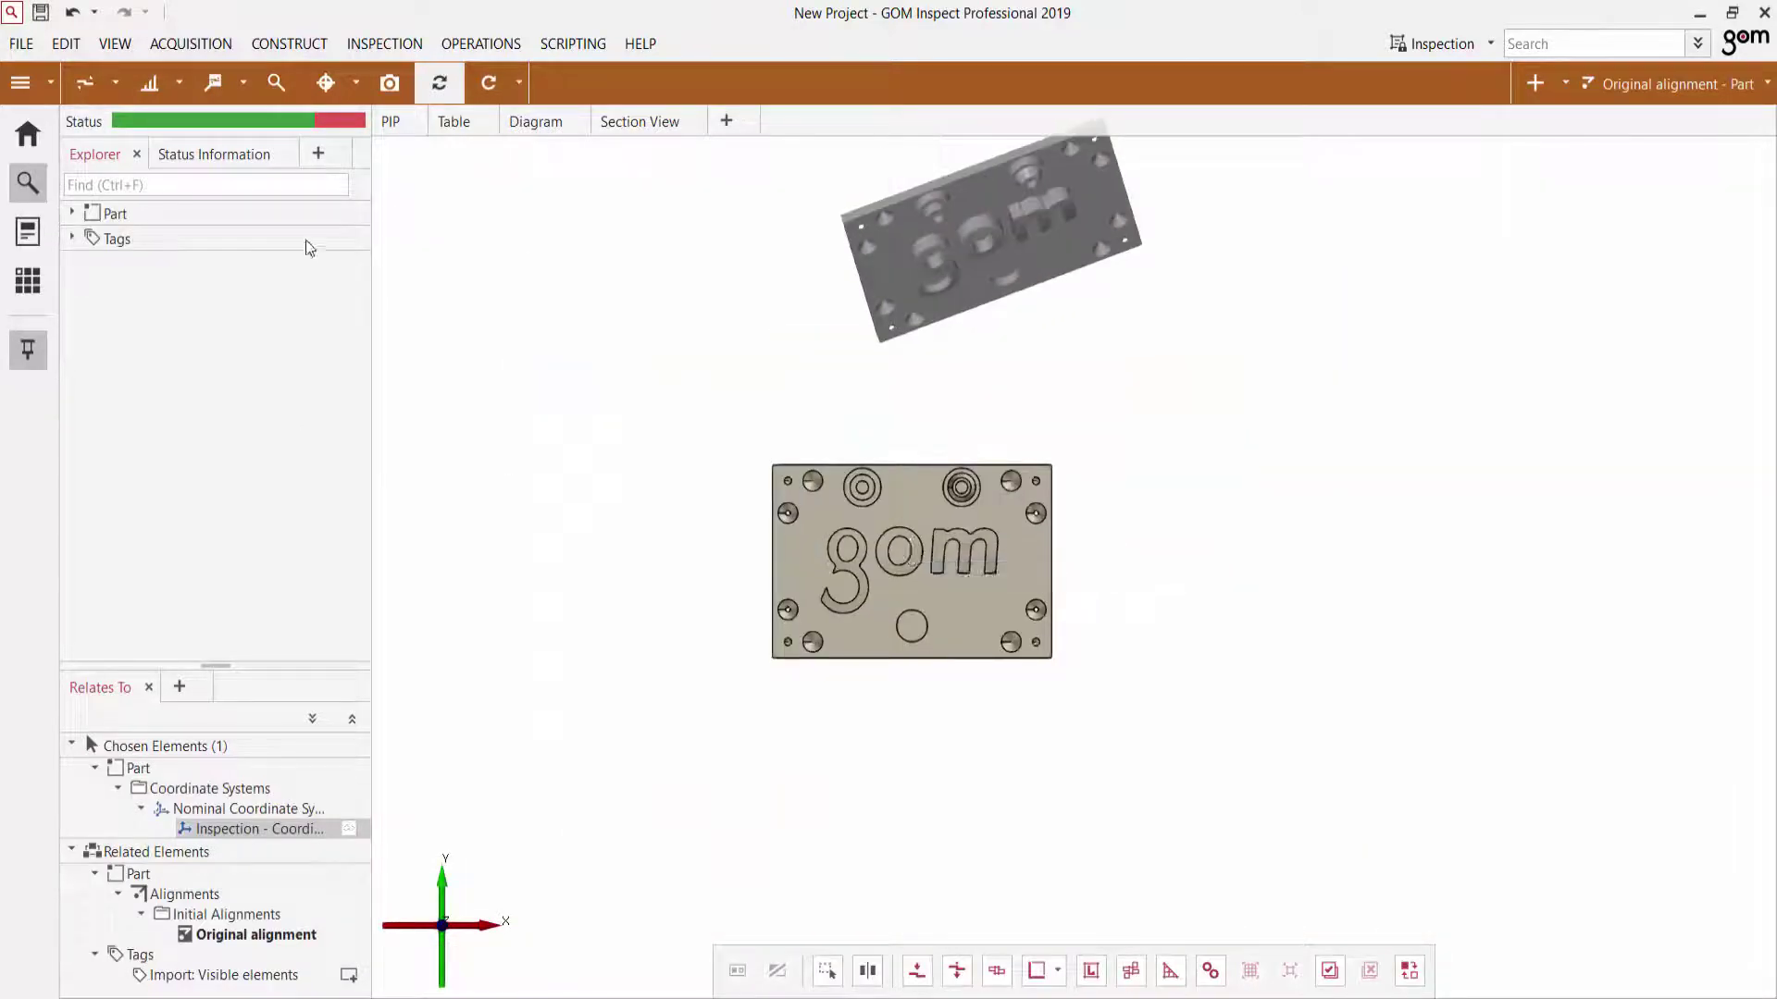
# - Select the part's CAD and mesh and run a Prealignment of the mesh to the CAD
pyautogui.click(72, 213)
pyautogui.click(139, 238)
pyautogui.click(143, 256)
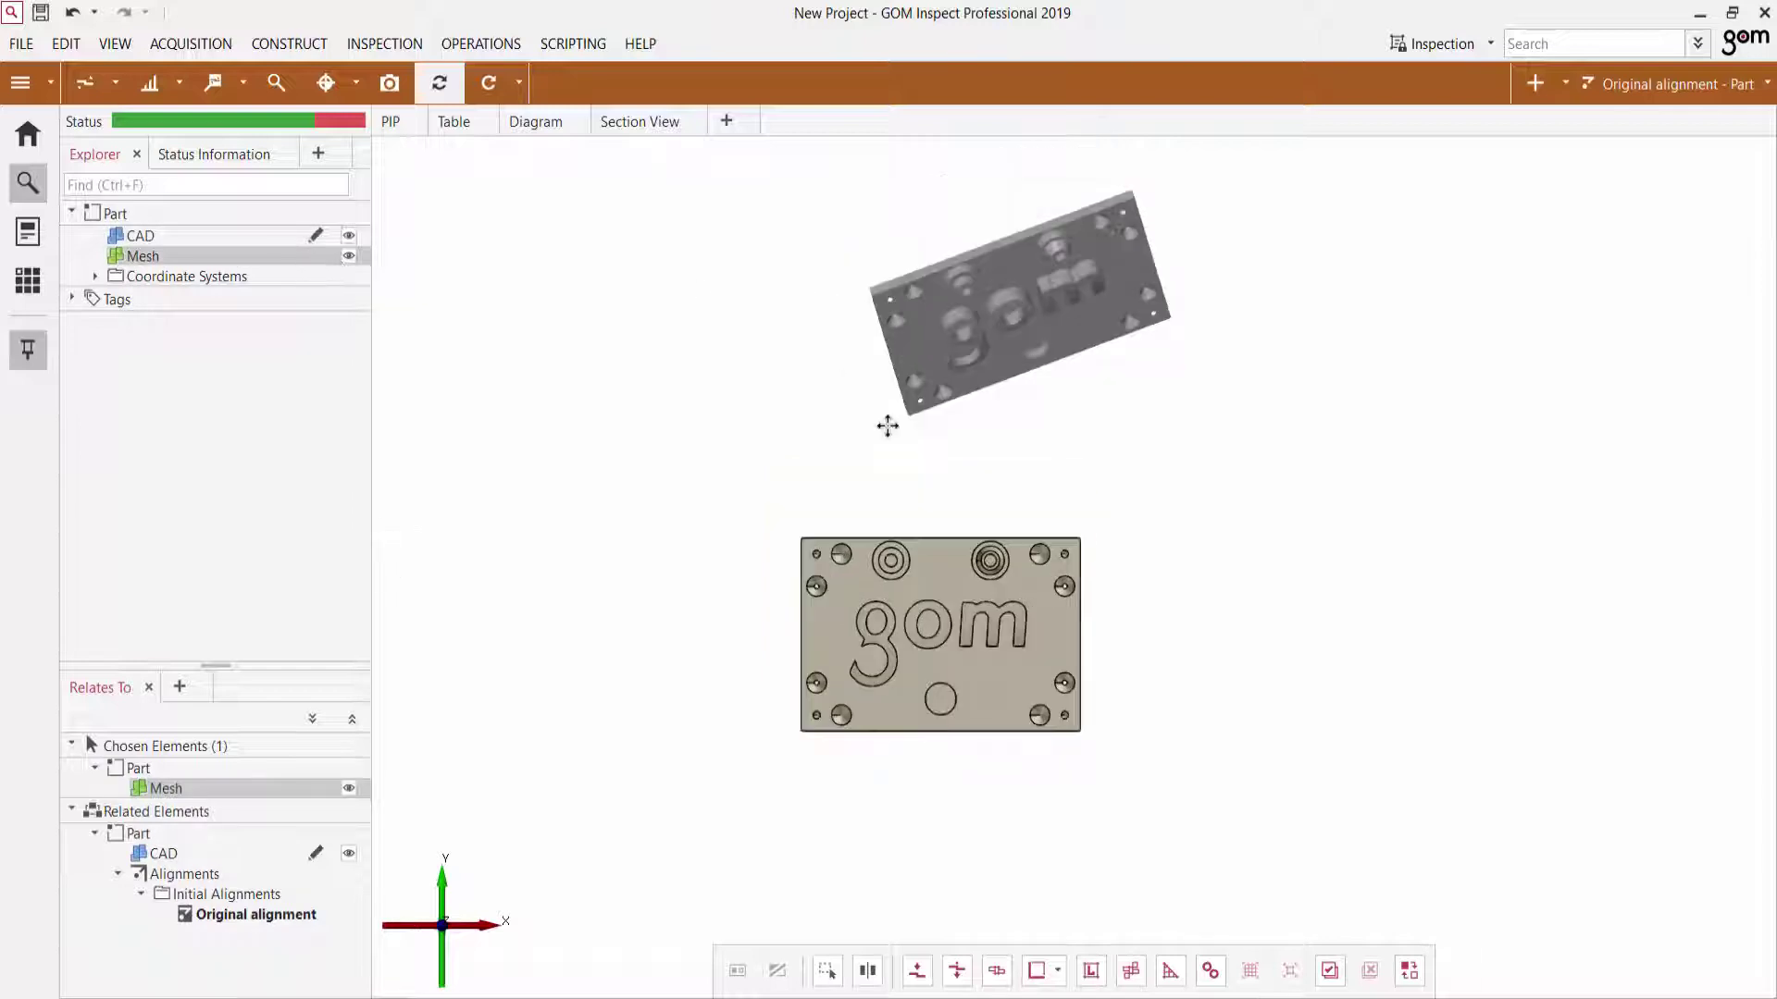
pyautogui.click(1536, 85)
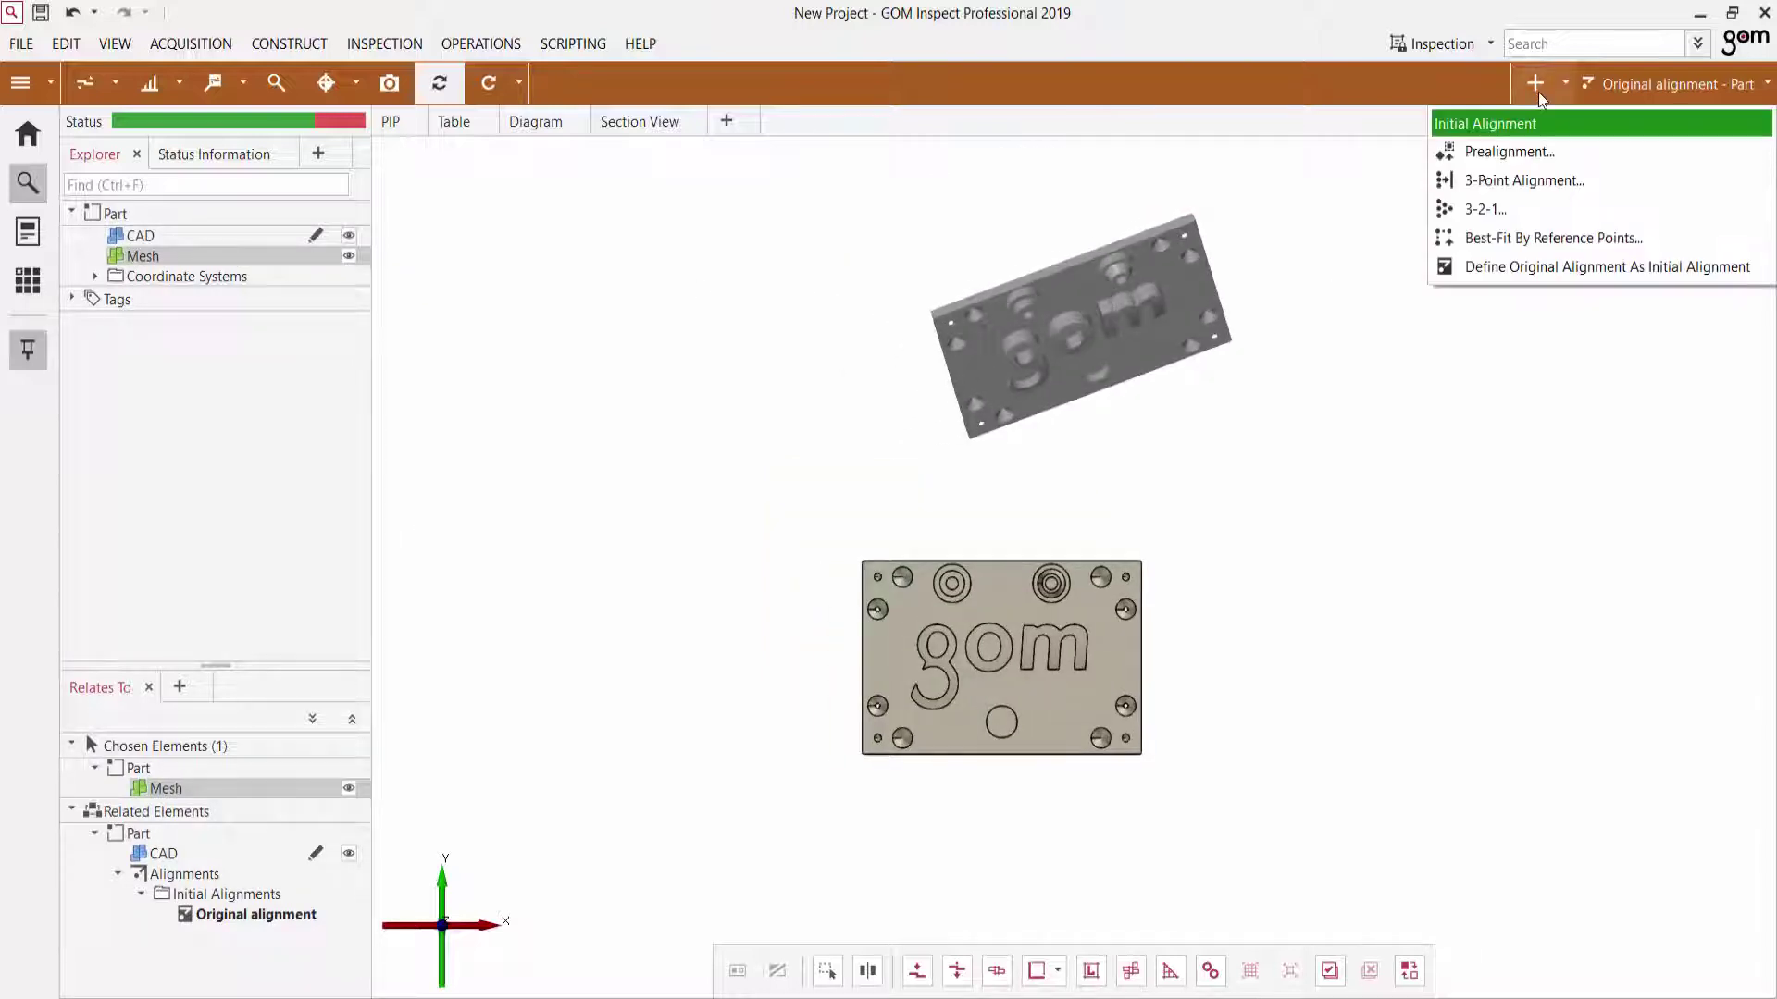
pyautogui.click(1504, 148)
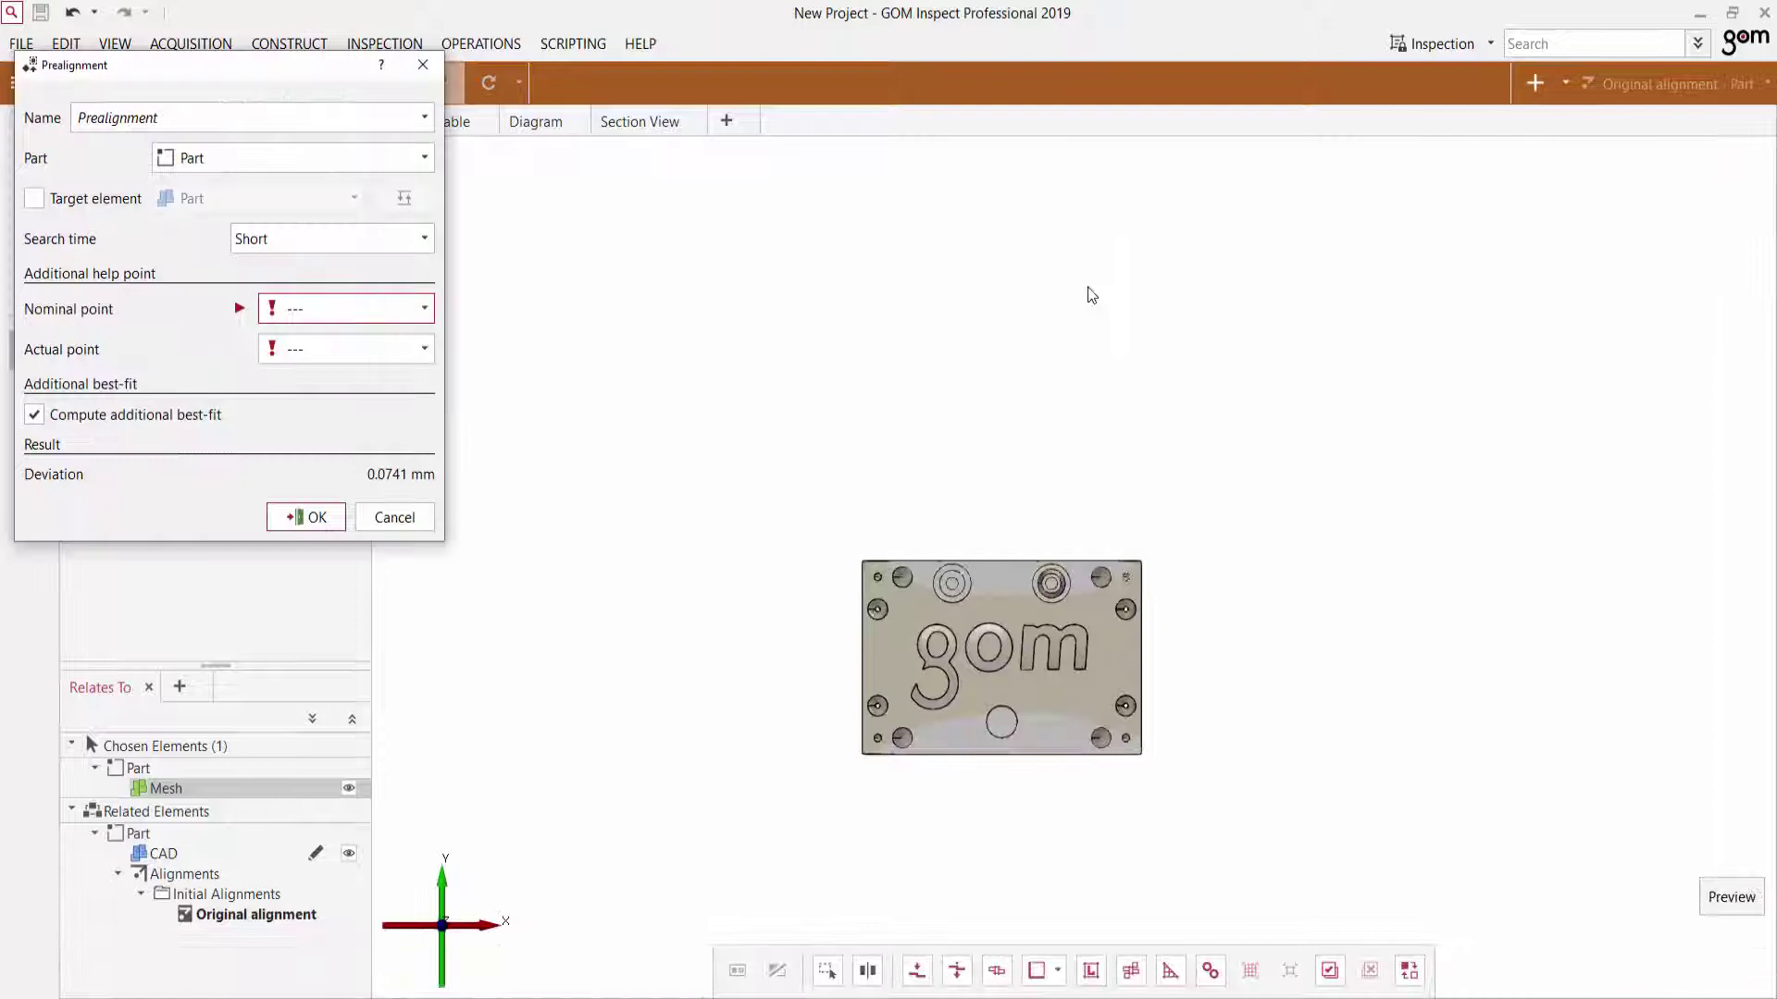
pyautogui.click(312, 516)
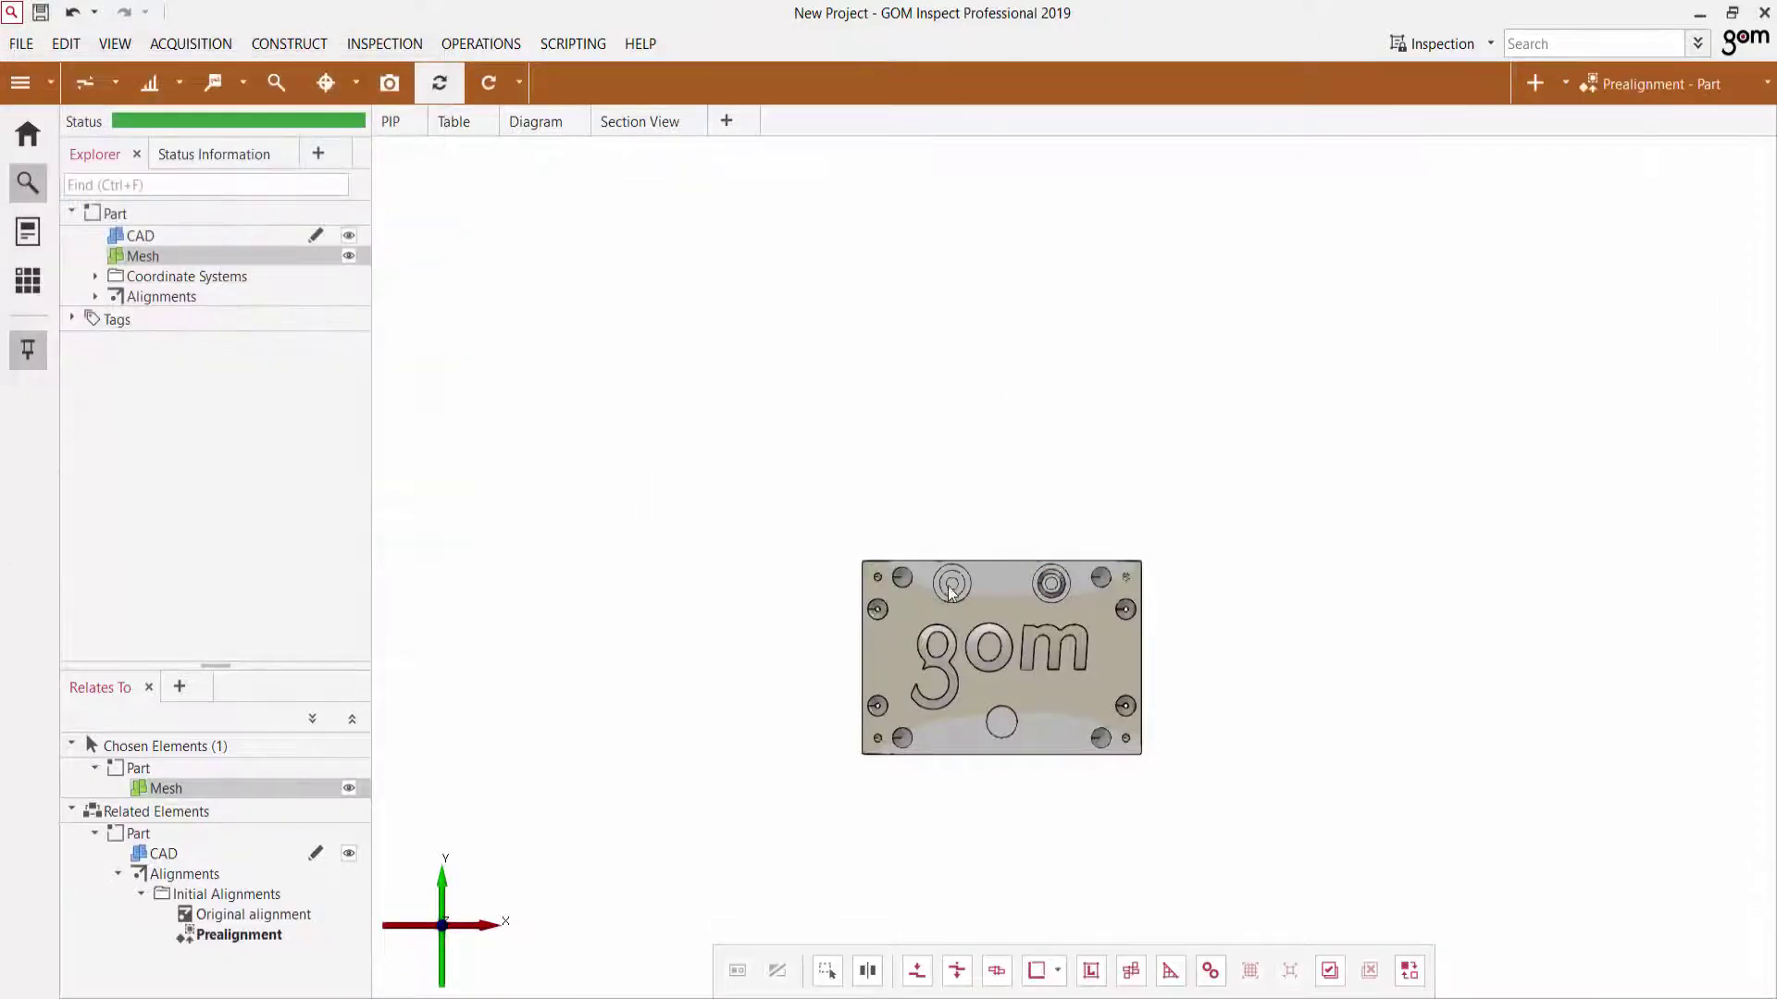
# - Tilt and zoom the part into a 3D viewing angle
pyautogui.moveTo(1026, 619); pyautogui.dragTo(857, 269)
pyautogui.scroll(5, 956, 404)
pyautogui.moveTo(957, 403); pyautogui.dragTo(1014, 372)
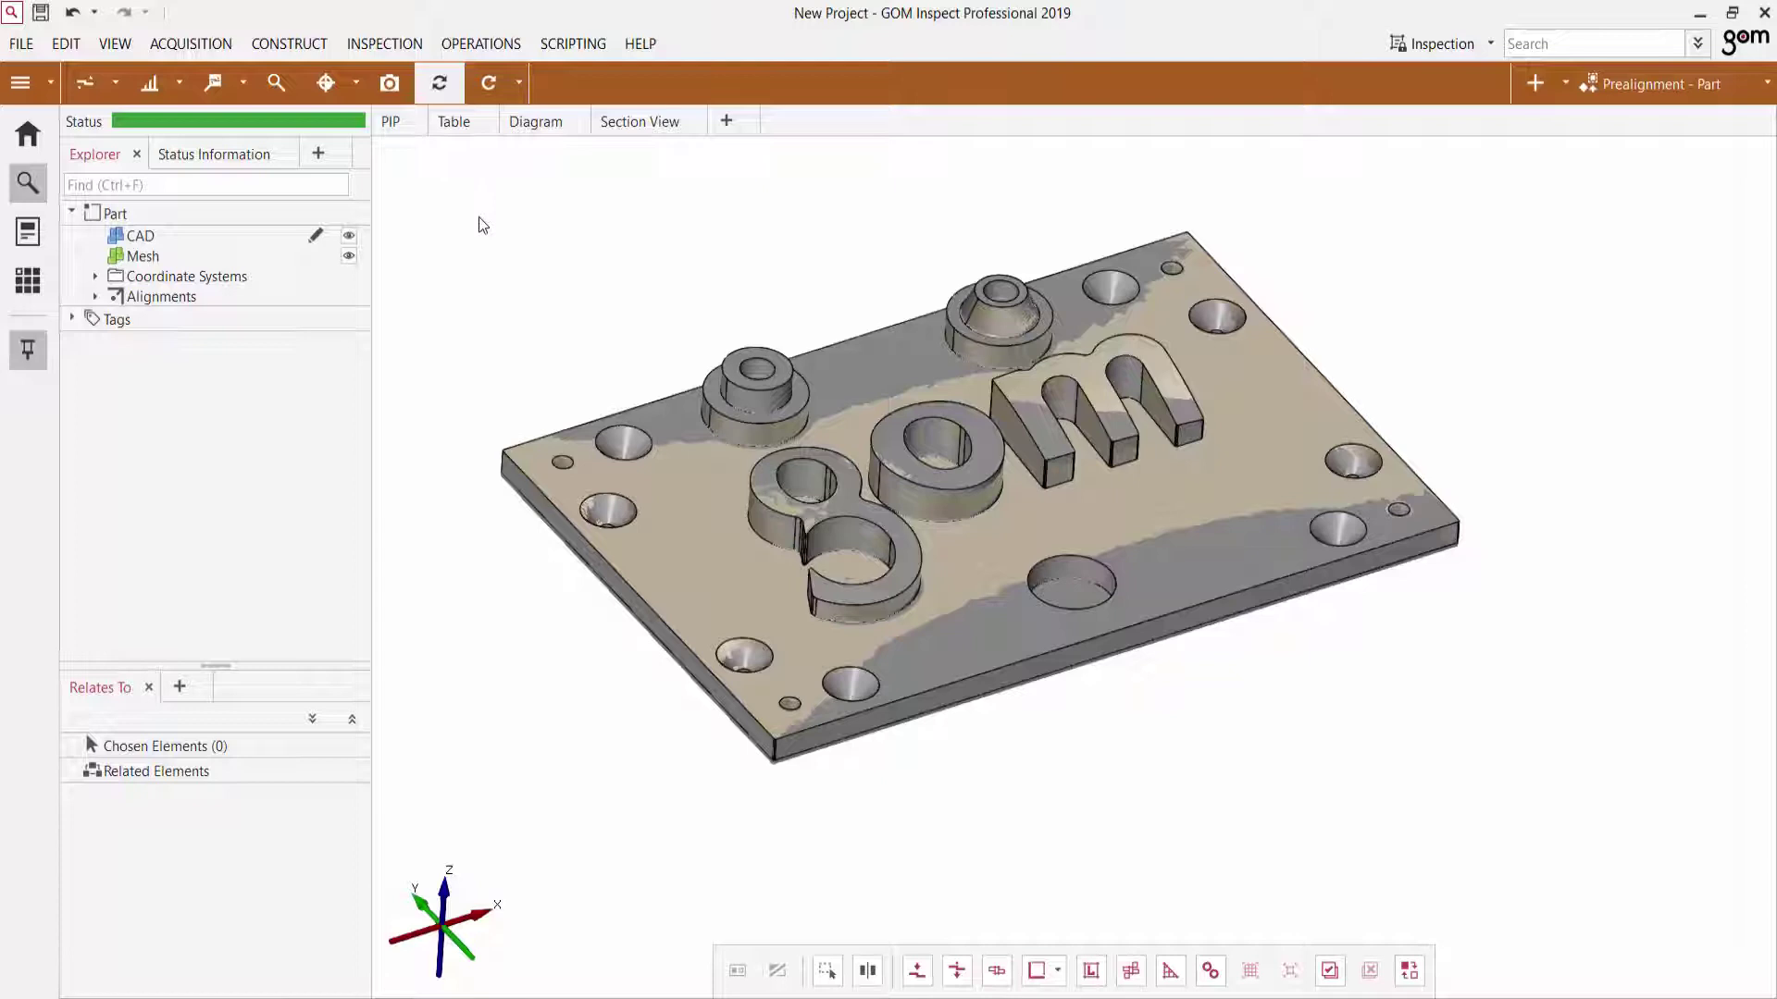
# - Hide the scanned mesh so only the CAD shows, then start a Flatness check
pyautogui.click(340, 83)
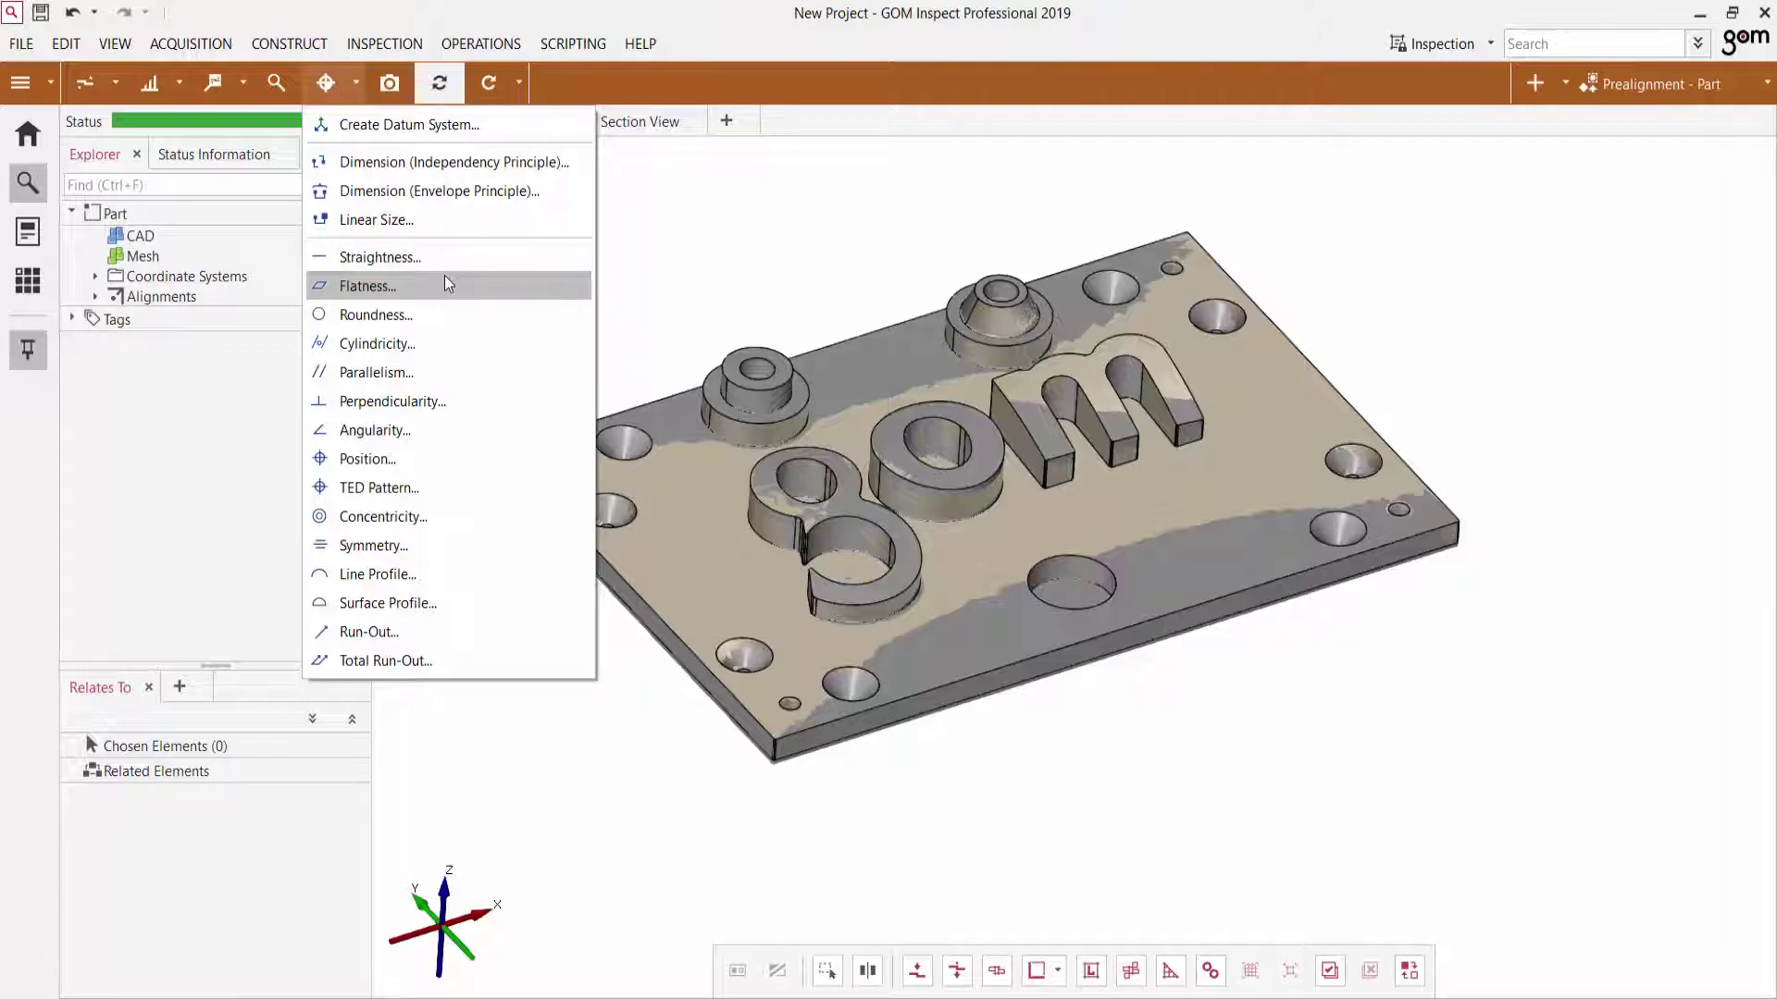
pyautogui.click(351, 257)
pyautogui.click(351, 256)
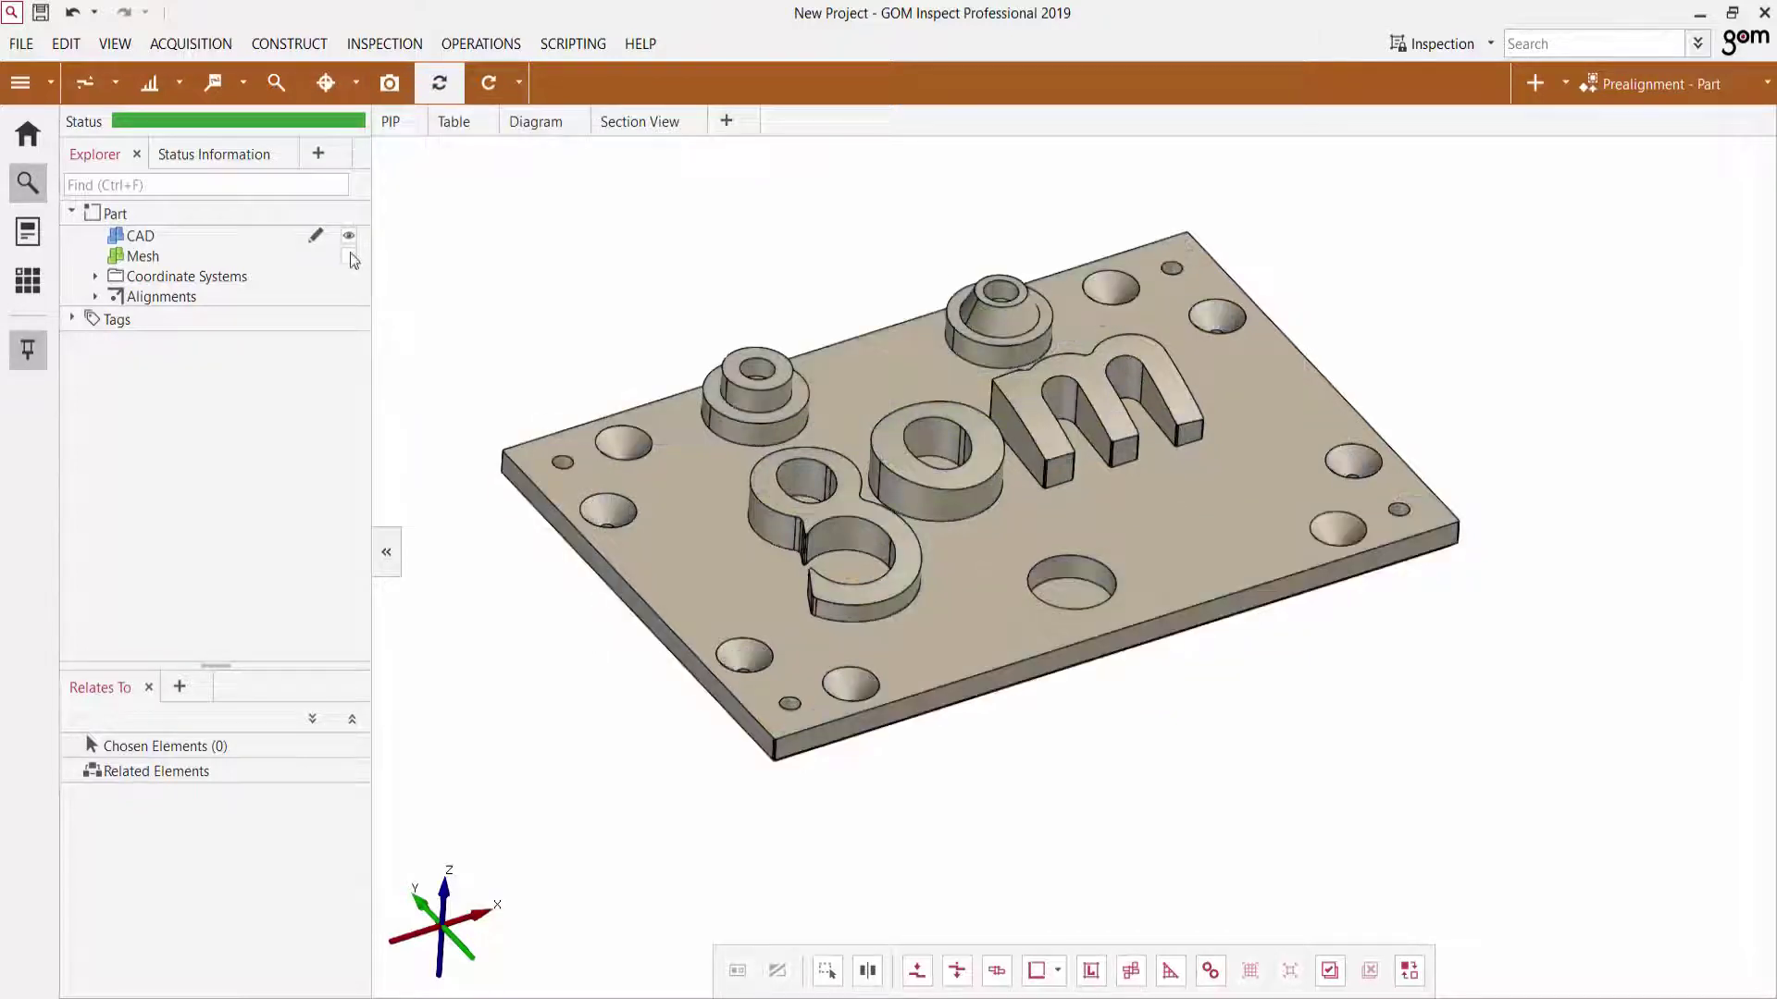
pyautogui.click(439, 82)
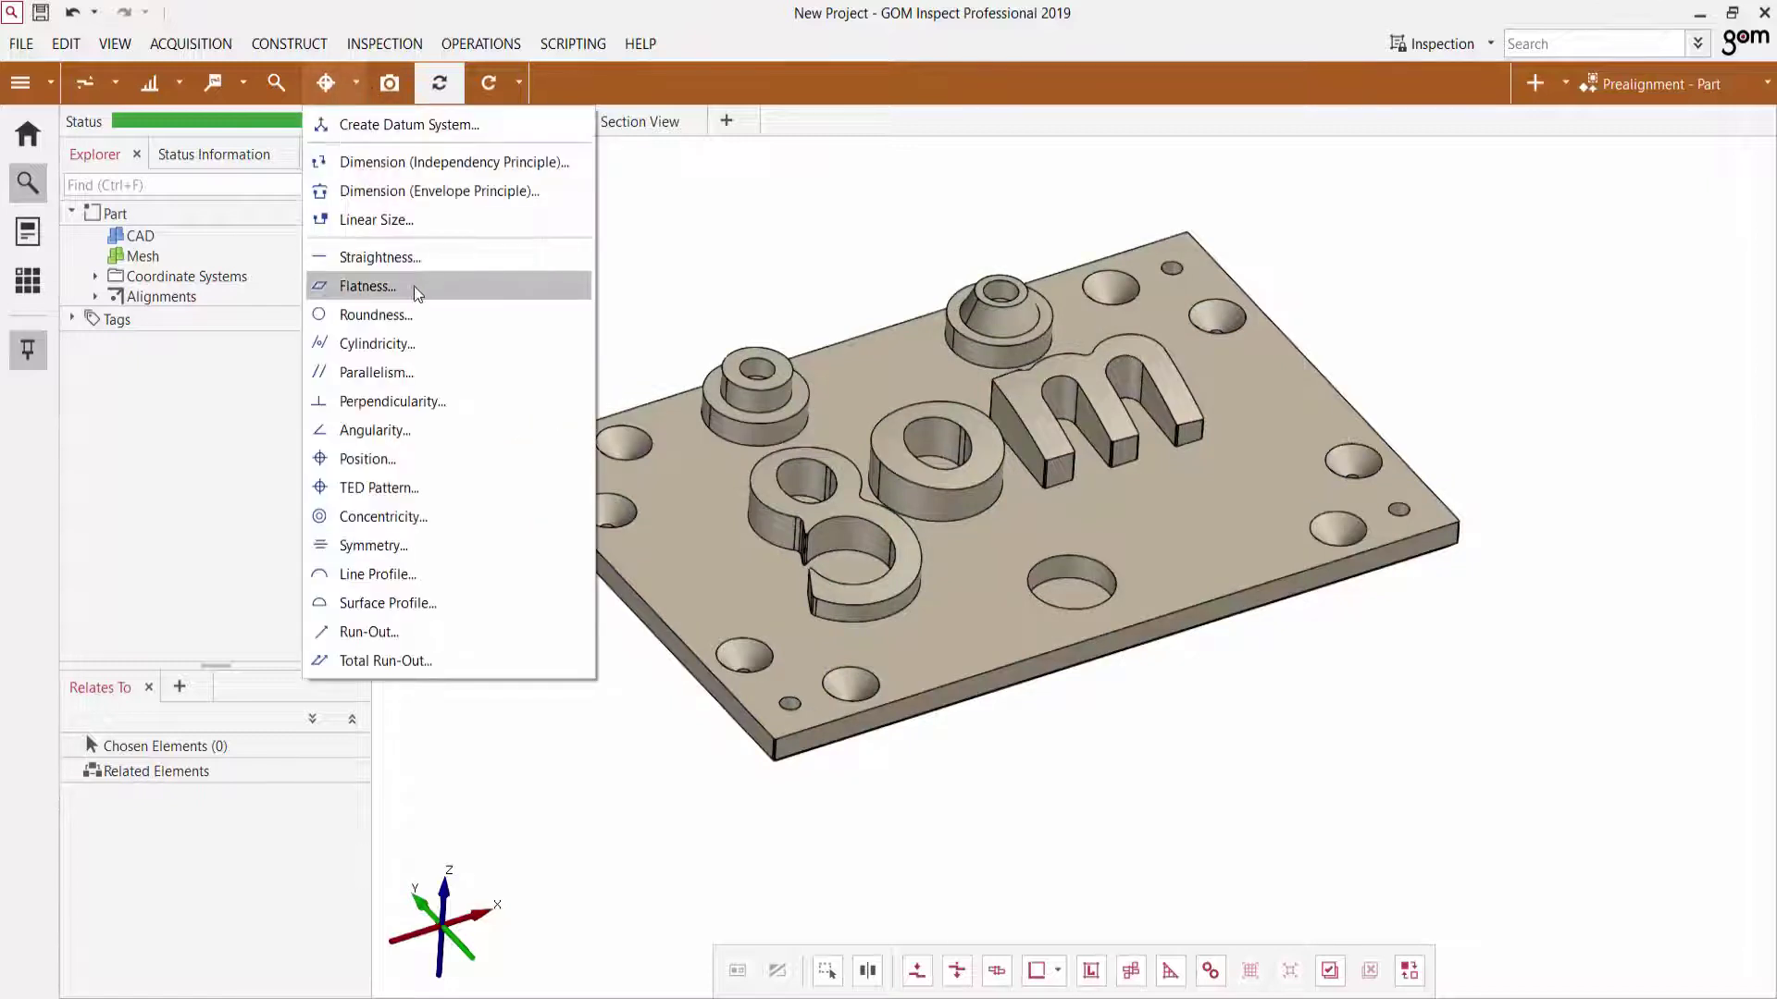
pyautogui.click(407, 286)
# - Add a 0.20 mm flatness check on the top face as Plane 1, label placed below the plate
pyautogui.press('ctrl')
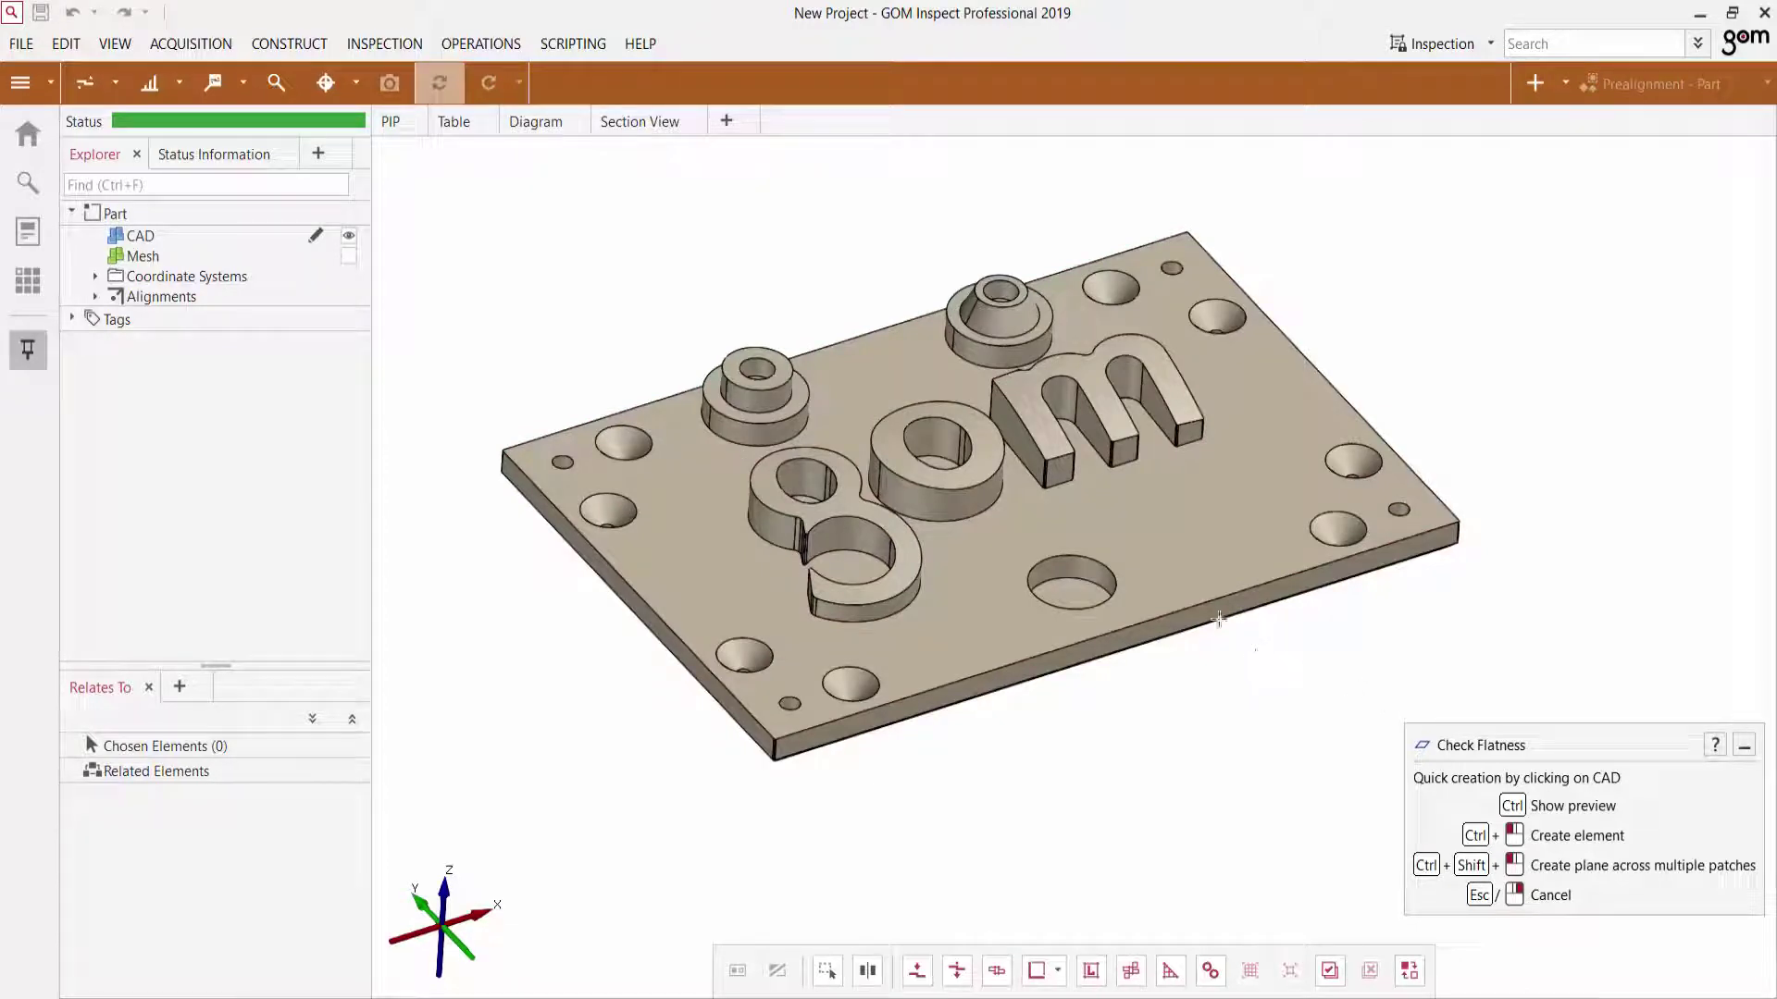
pyautogui.press('ctrl')
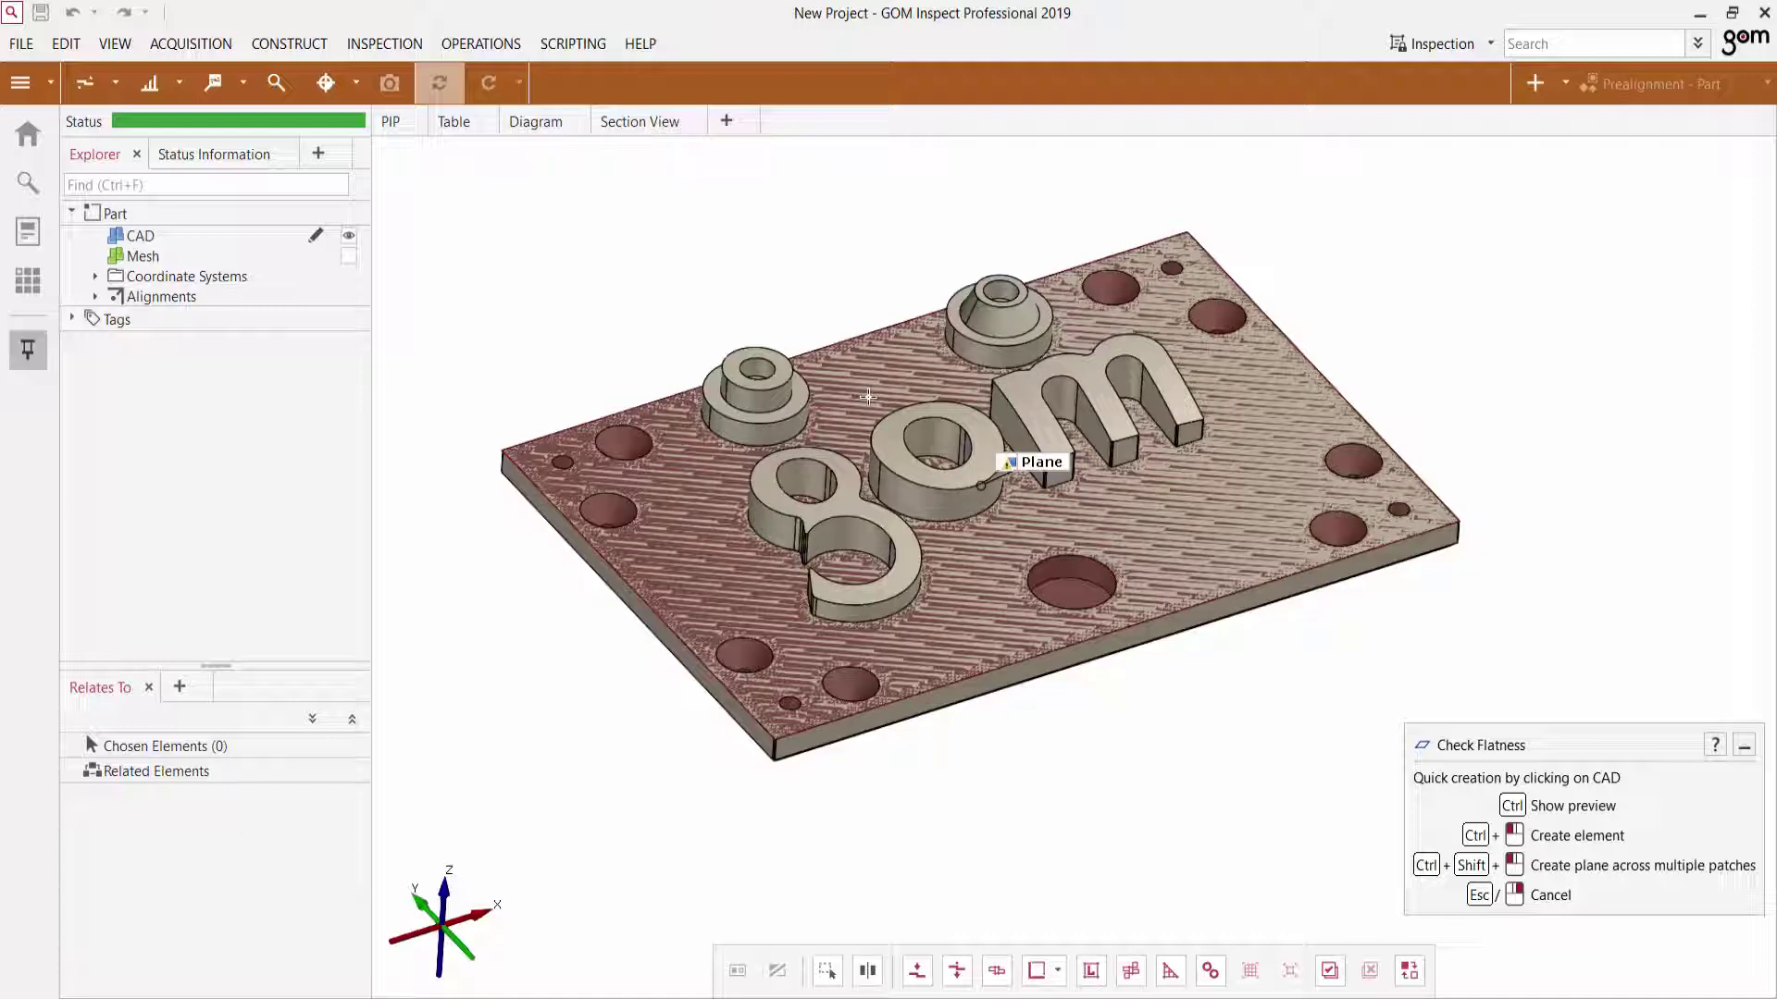
pyautogui.keyDown('ctrl'); pyautogui.click(868, 397); pyautogui.keyUp('ctrl')
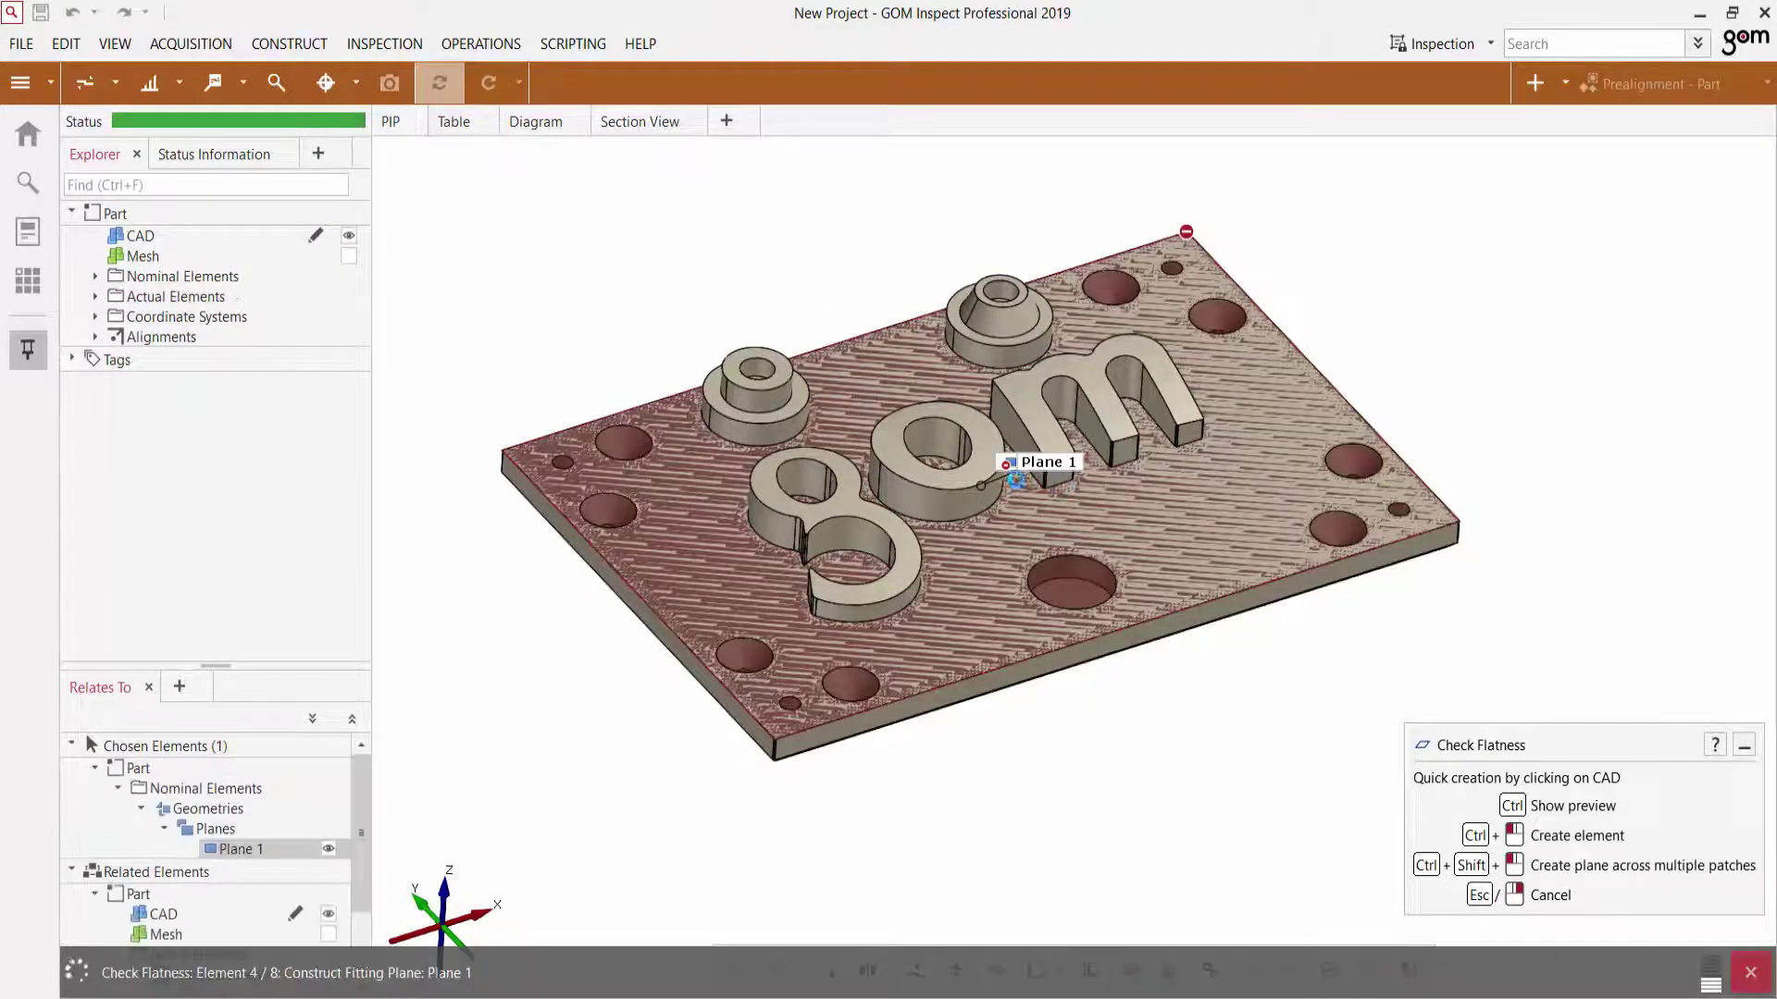
pyautogui.moveTo(1046, 532); pyautogui.dragTo(1200, 698)
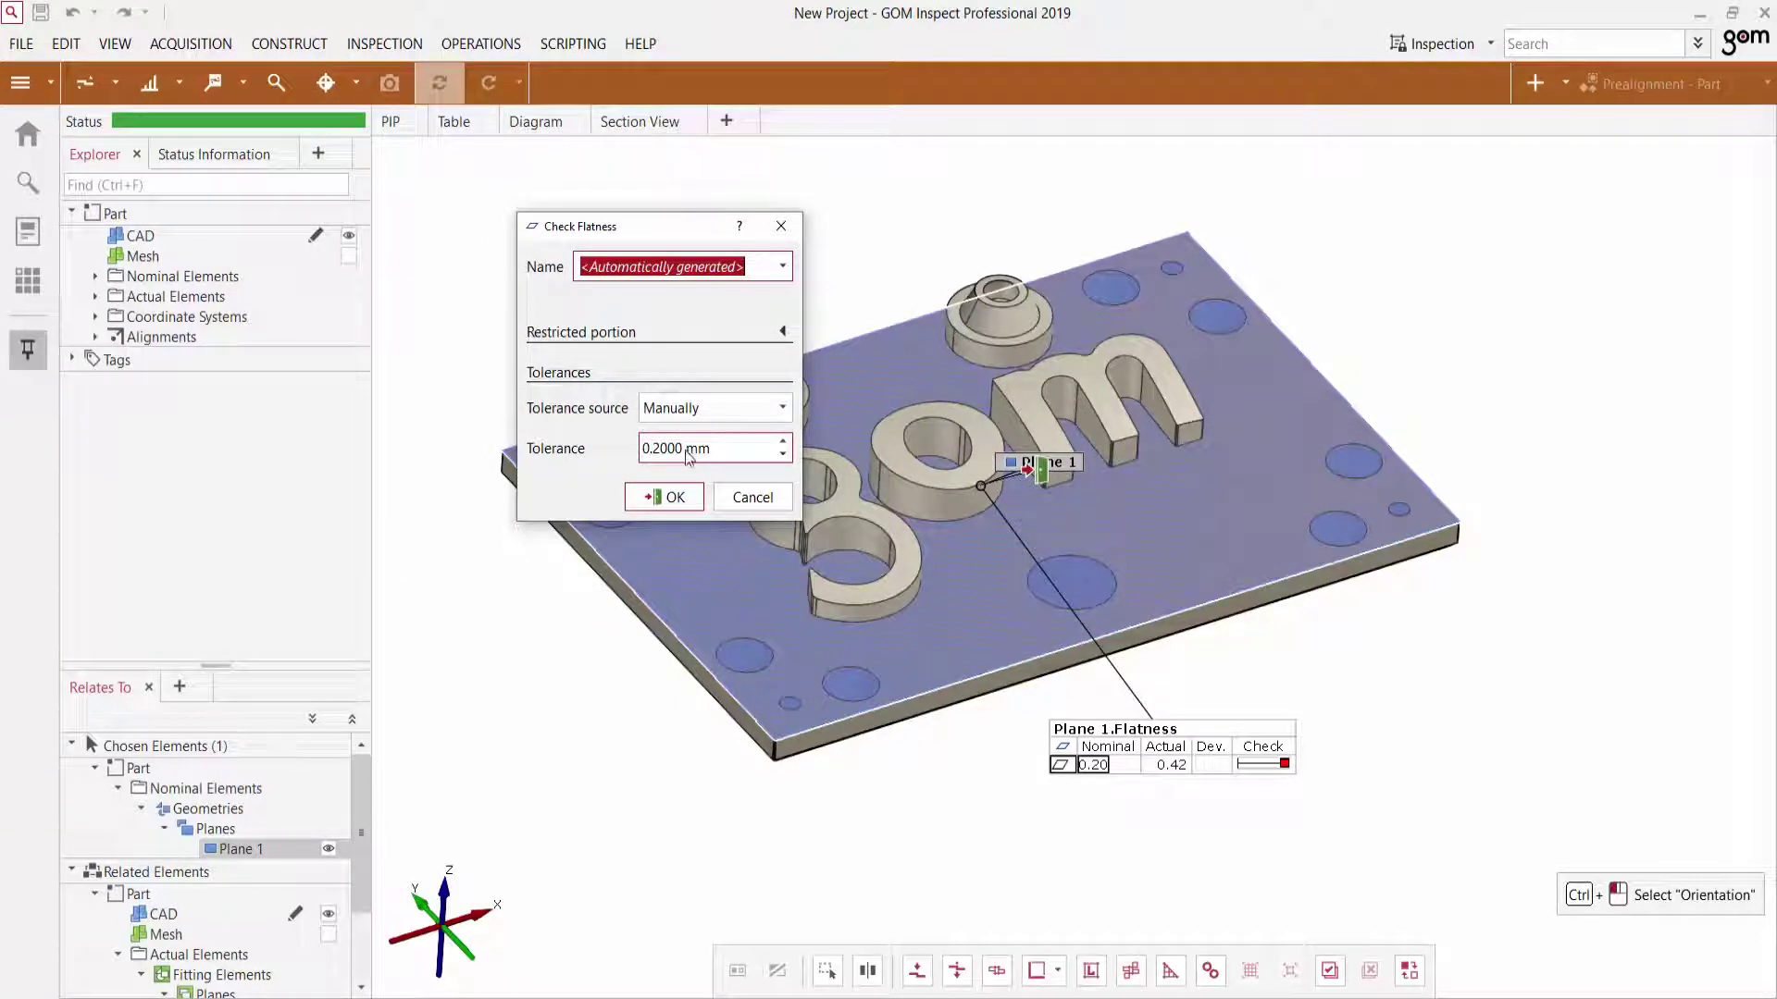
pyautogui.click(664, 497)
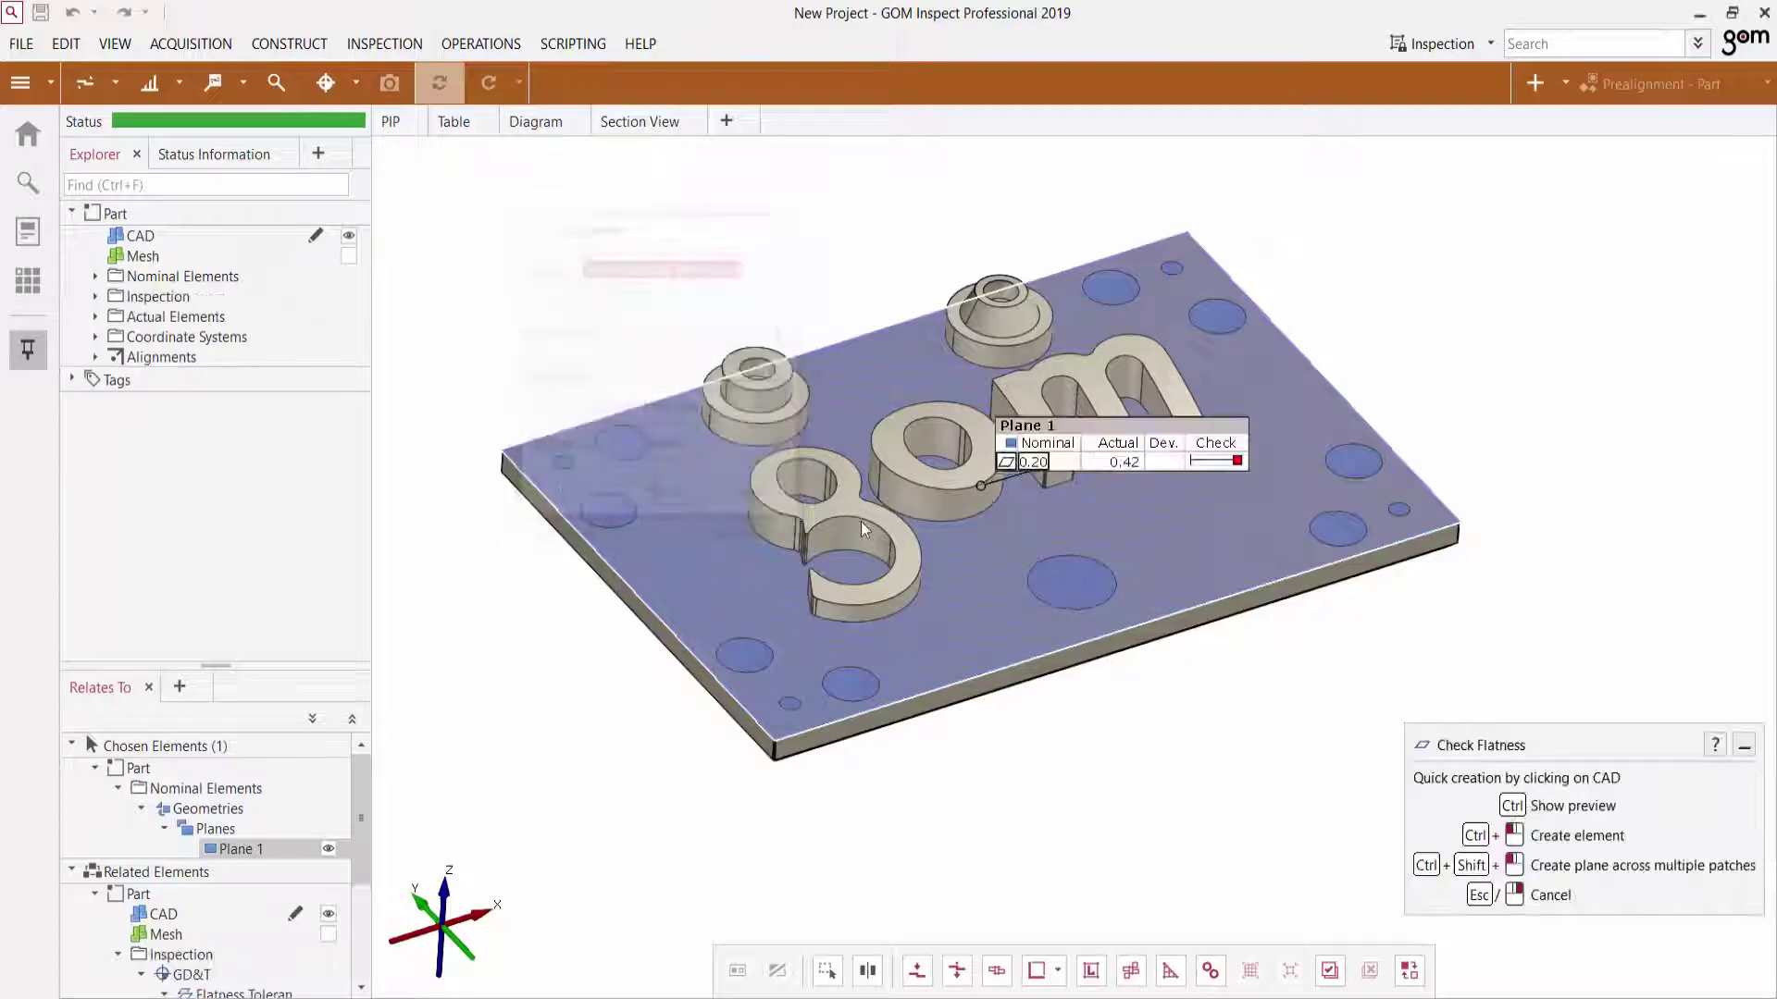
pyautogui.moveTo(1139, 442); pyautogui.dragTo(1204, 723)
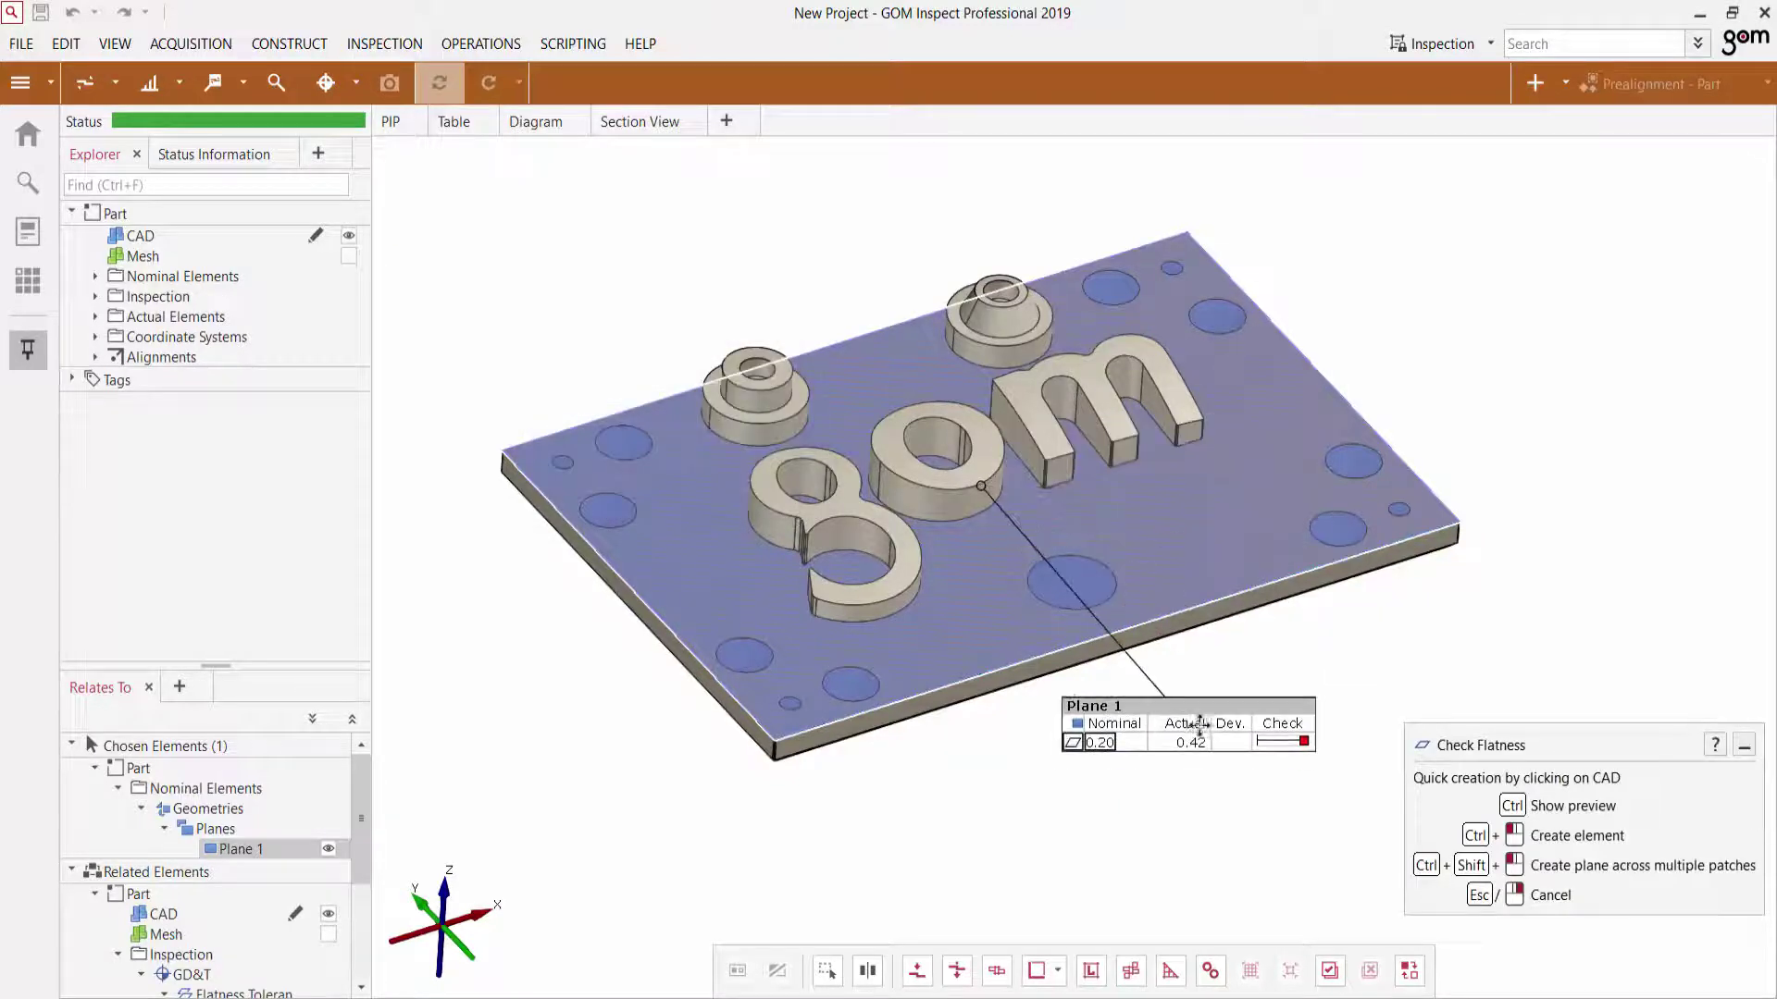
pyautogui.click(1744, 745)
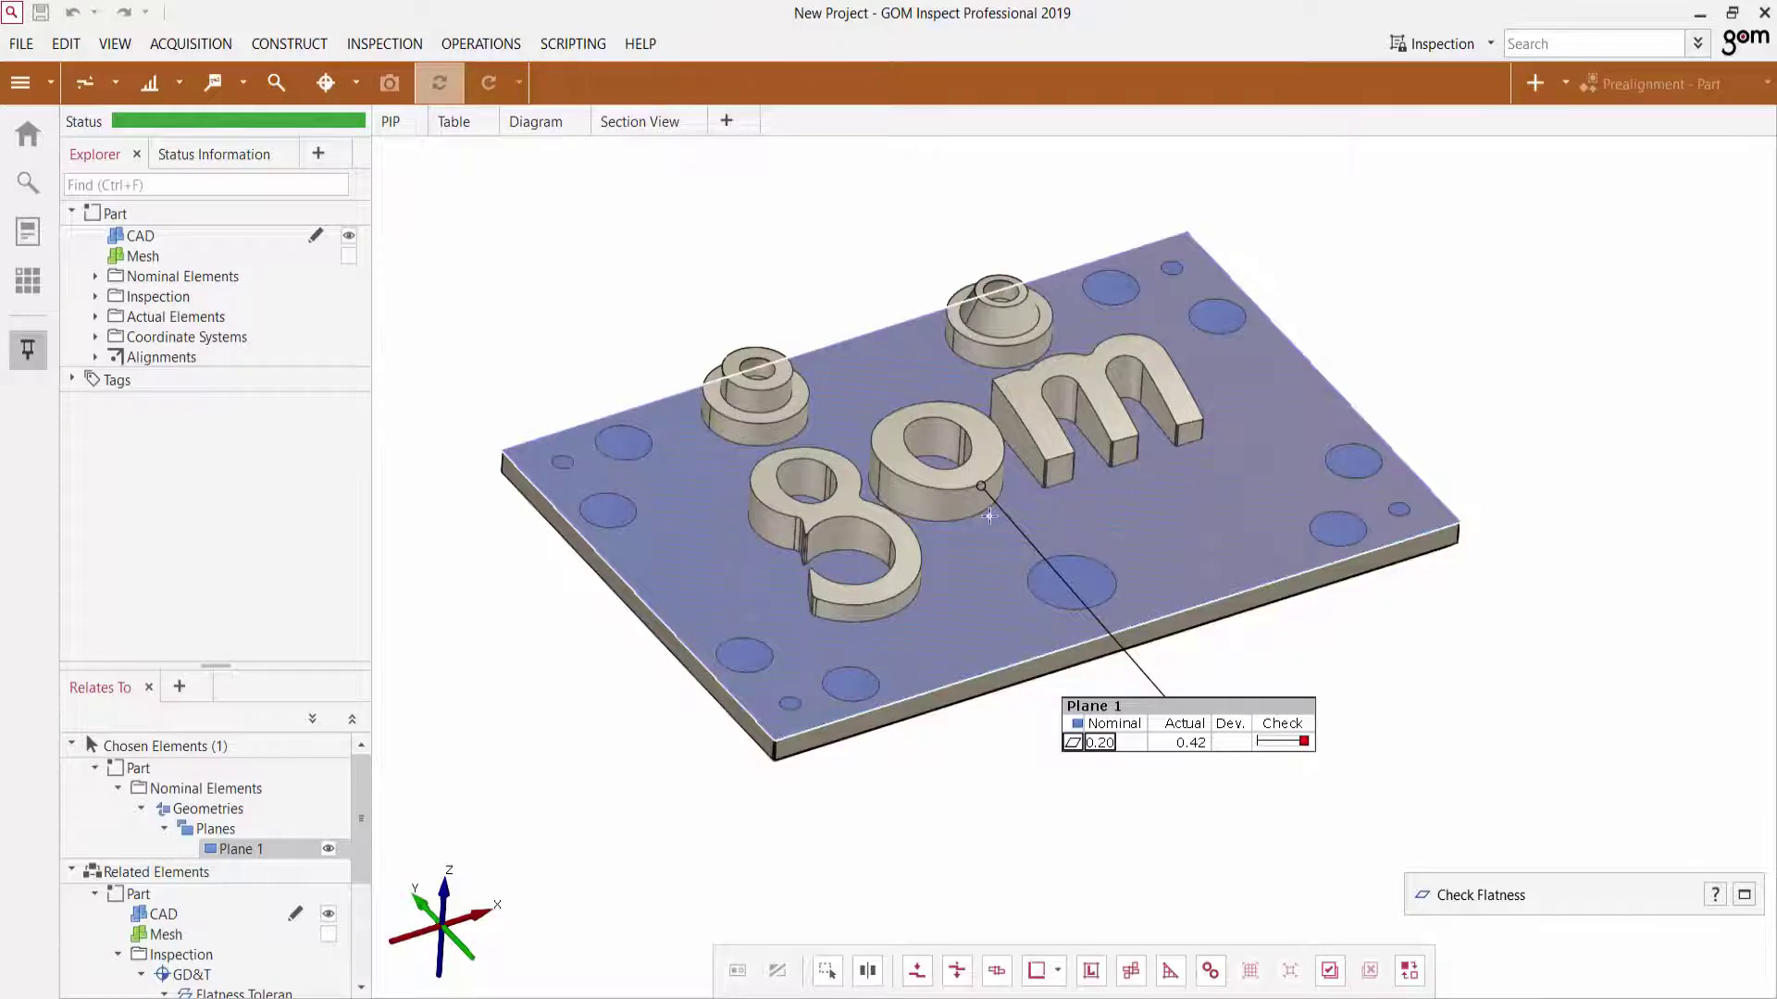
# - Add a 0.40 mm flatness check on the front side face as Plane 2
pyautogui.scroll(3, 1023, 616)
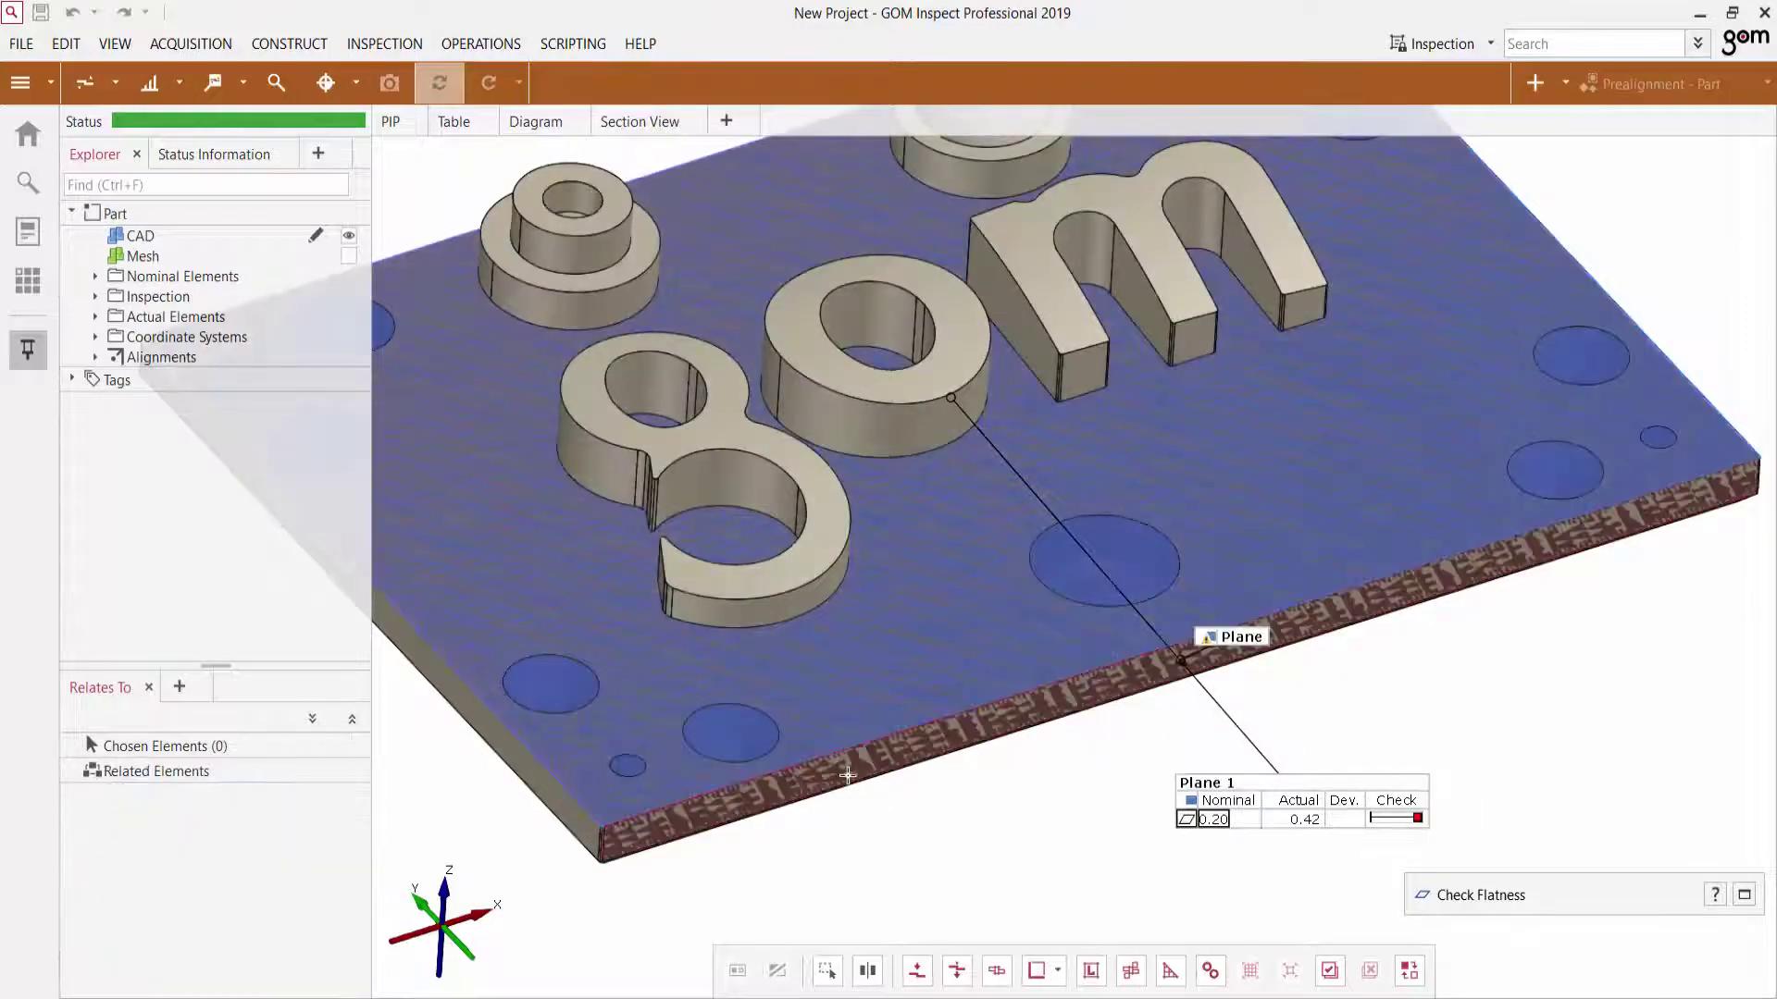
pyautogui.click(848, 775)
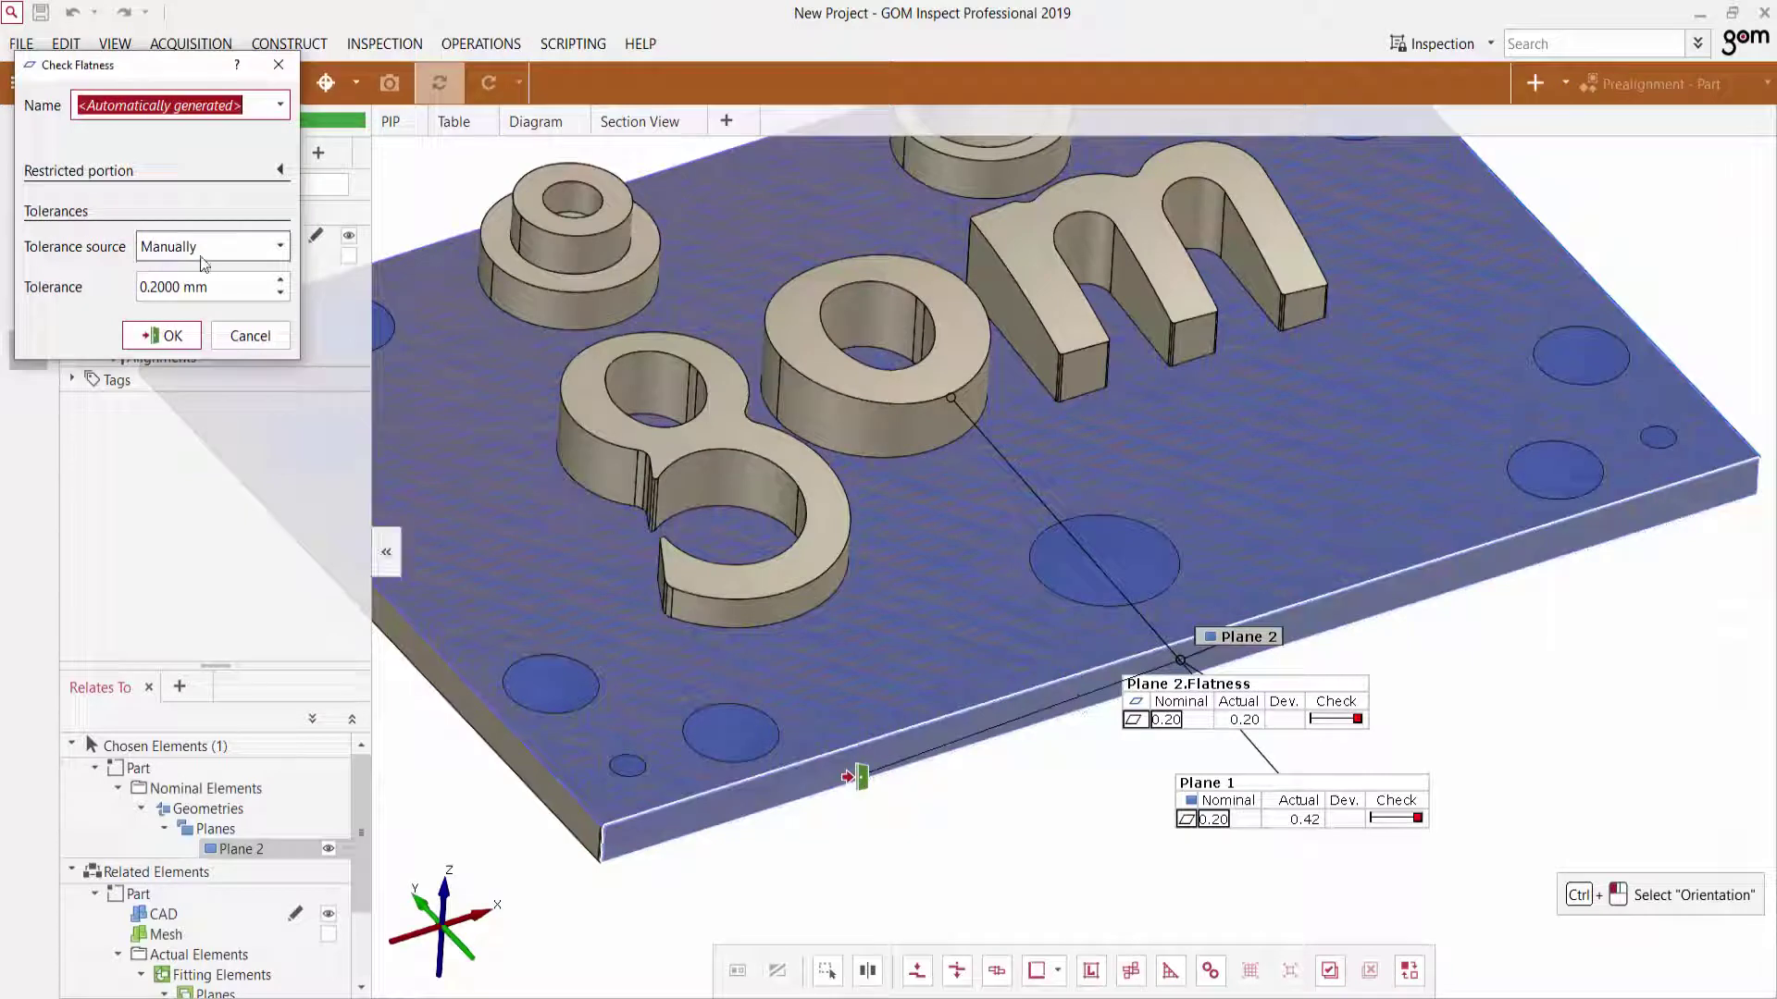
pyautogui.scroll(1, 220, 294)
pyautogui.scroll(1, 220, 294)
pyautogui.click(162, 335)
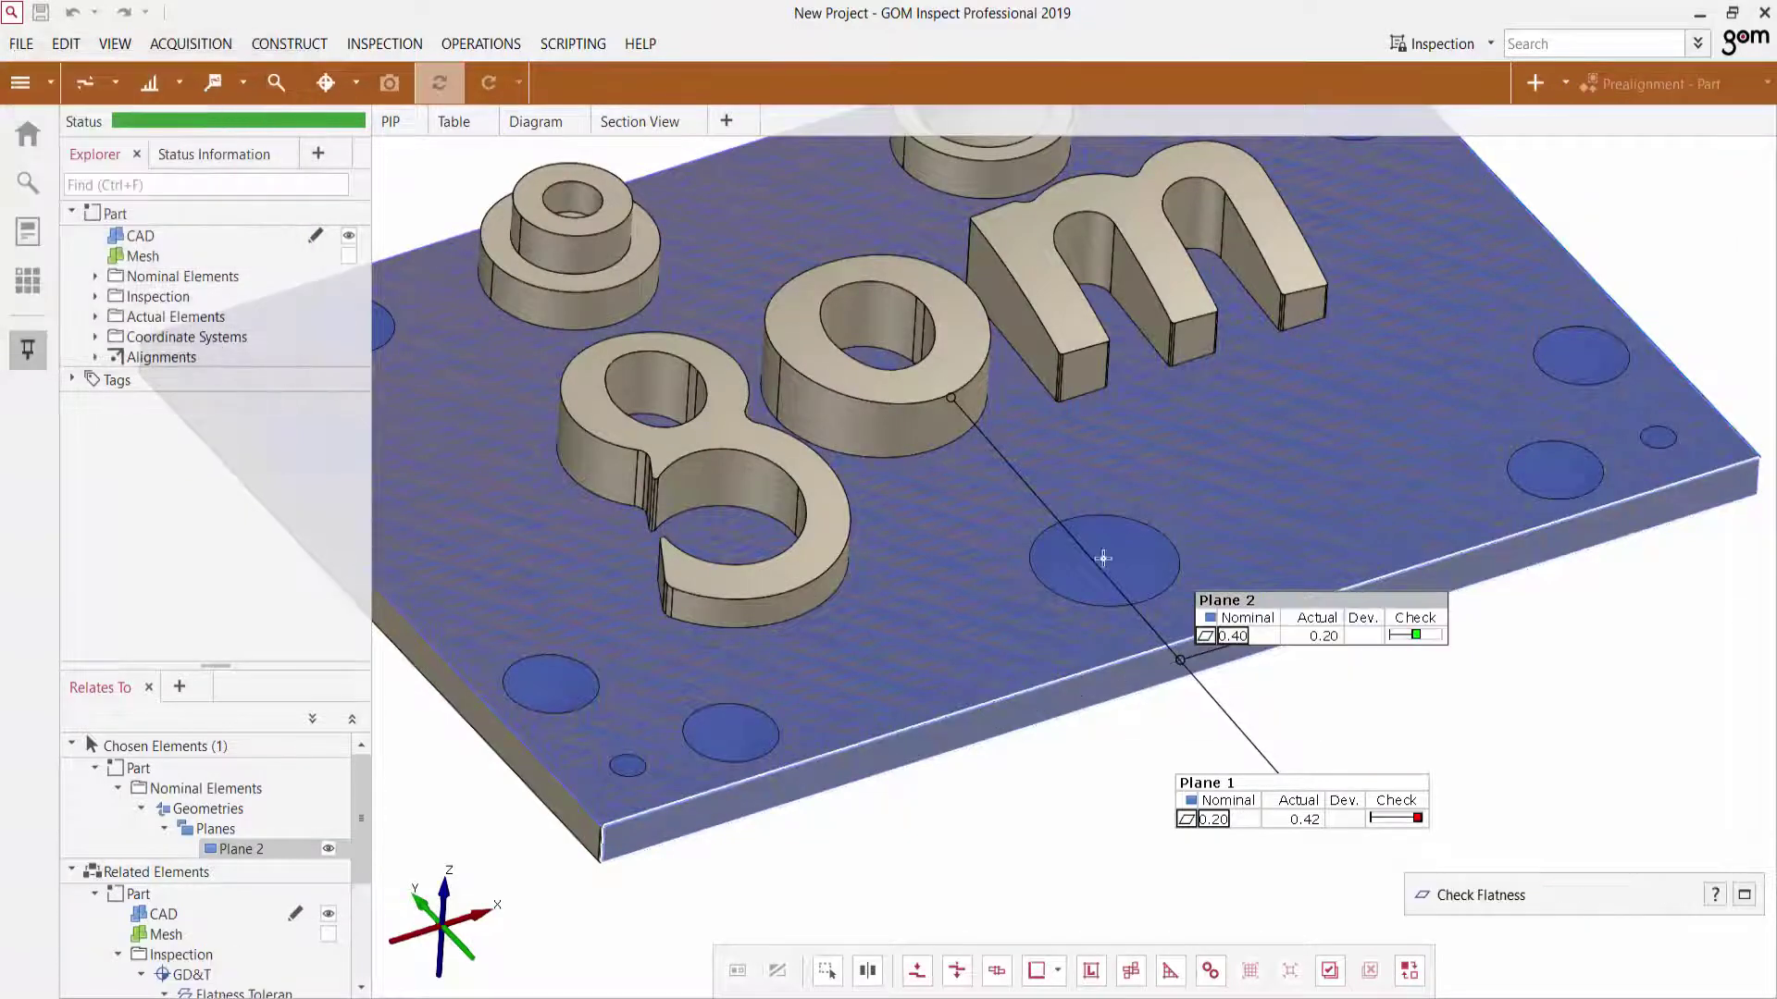
pyautogui.moveTo(1293, 620); pyautogui.dragTo(1455, 740)
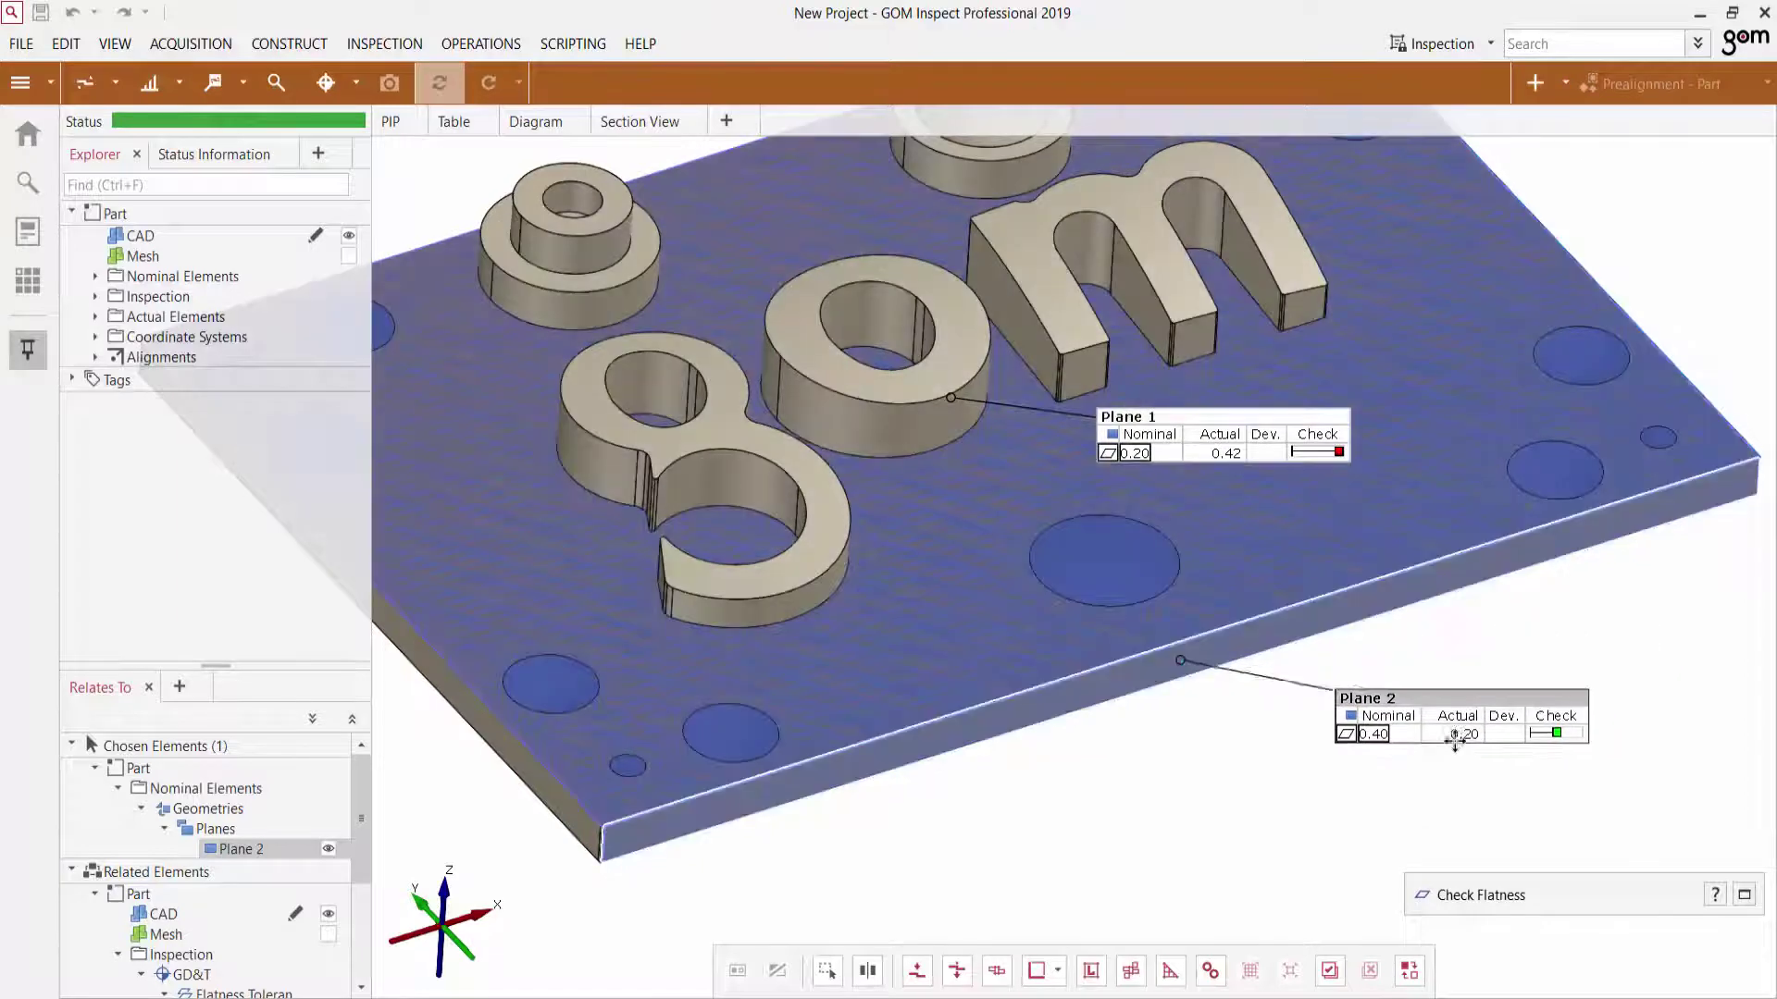
# - Add a 0.40 mm flatness check on the left side face as Plane 3 and select all three planes
pyautogui.moveTo(829, 749); pyautogui.dragTo(1155, 746, button='right')
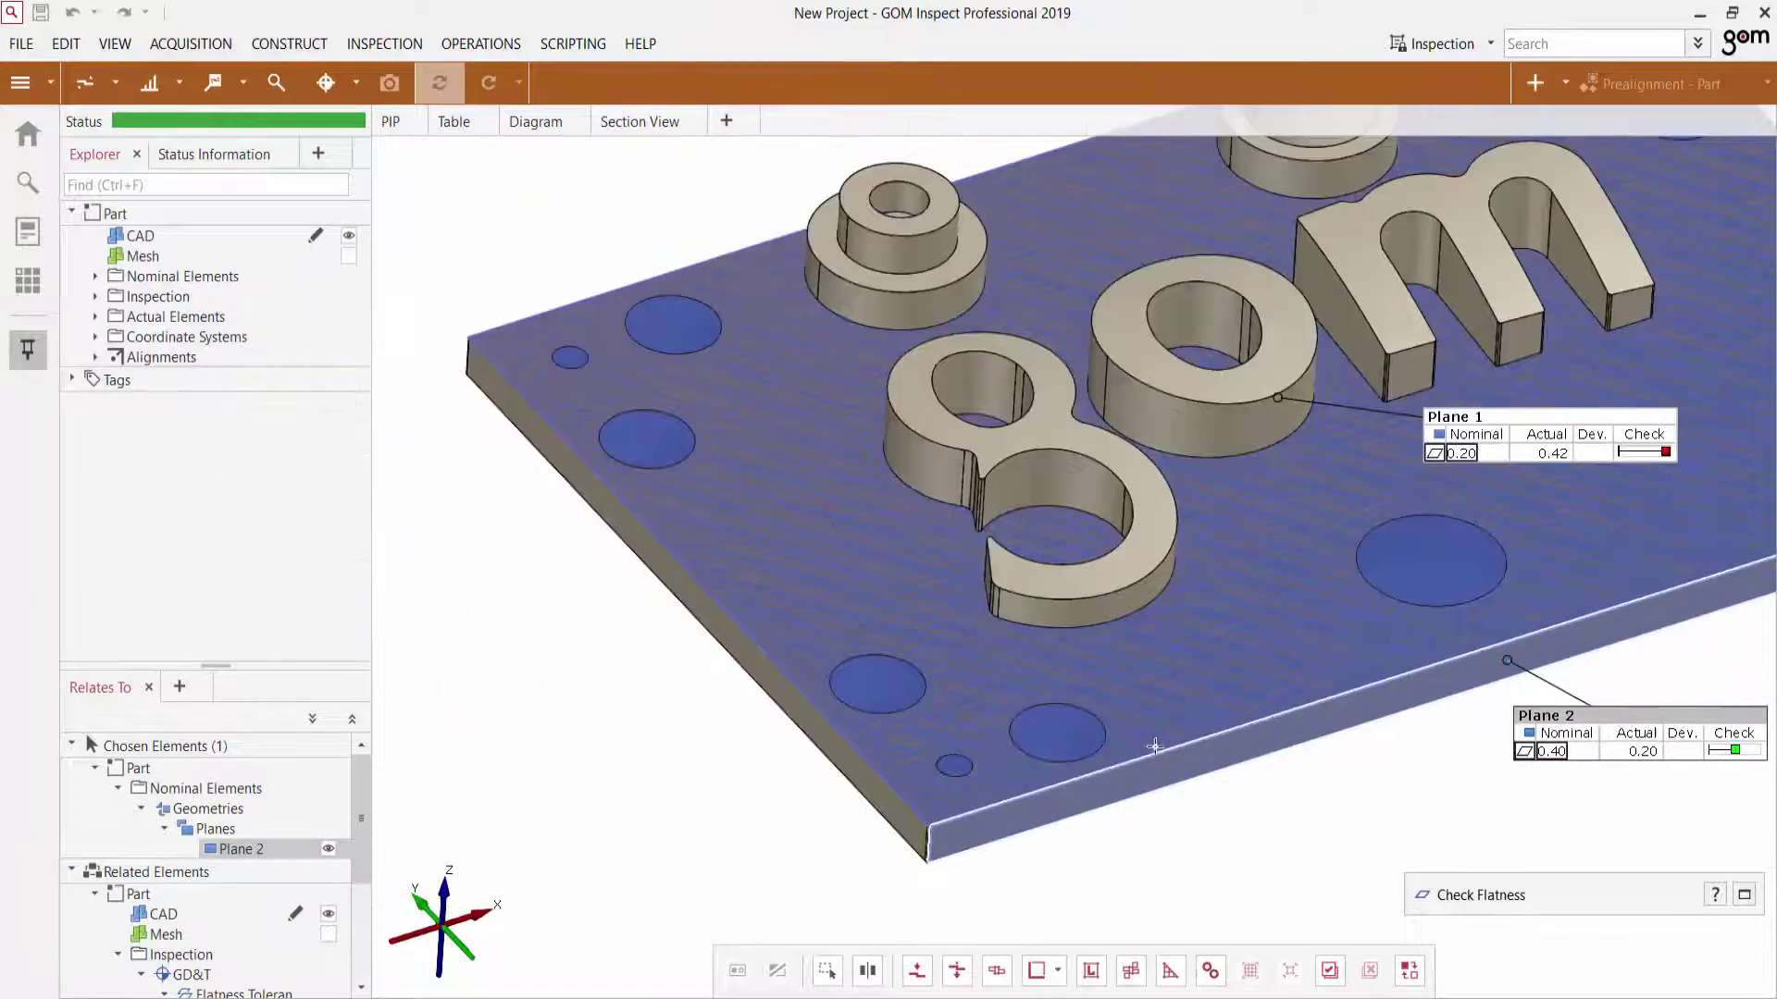
pyautogui.click(782, 678)
pyautogui.click(775, 680)
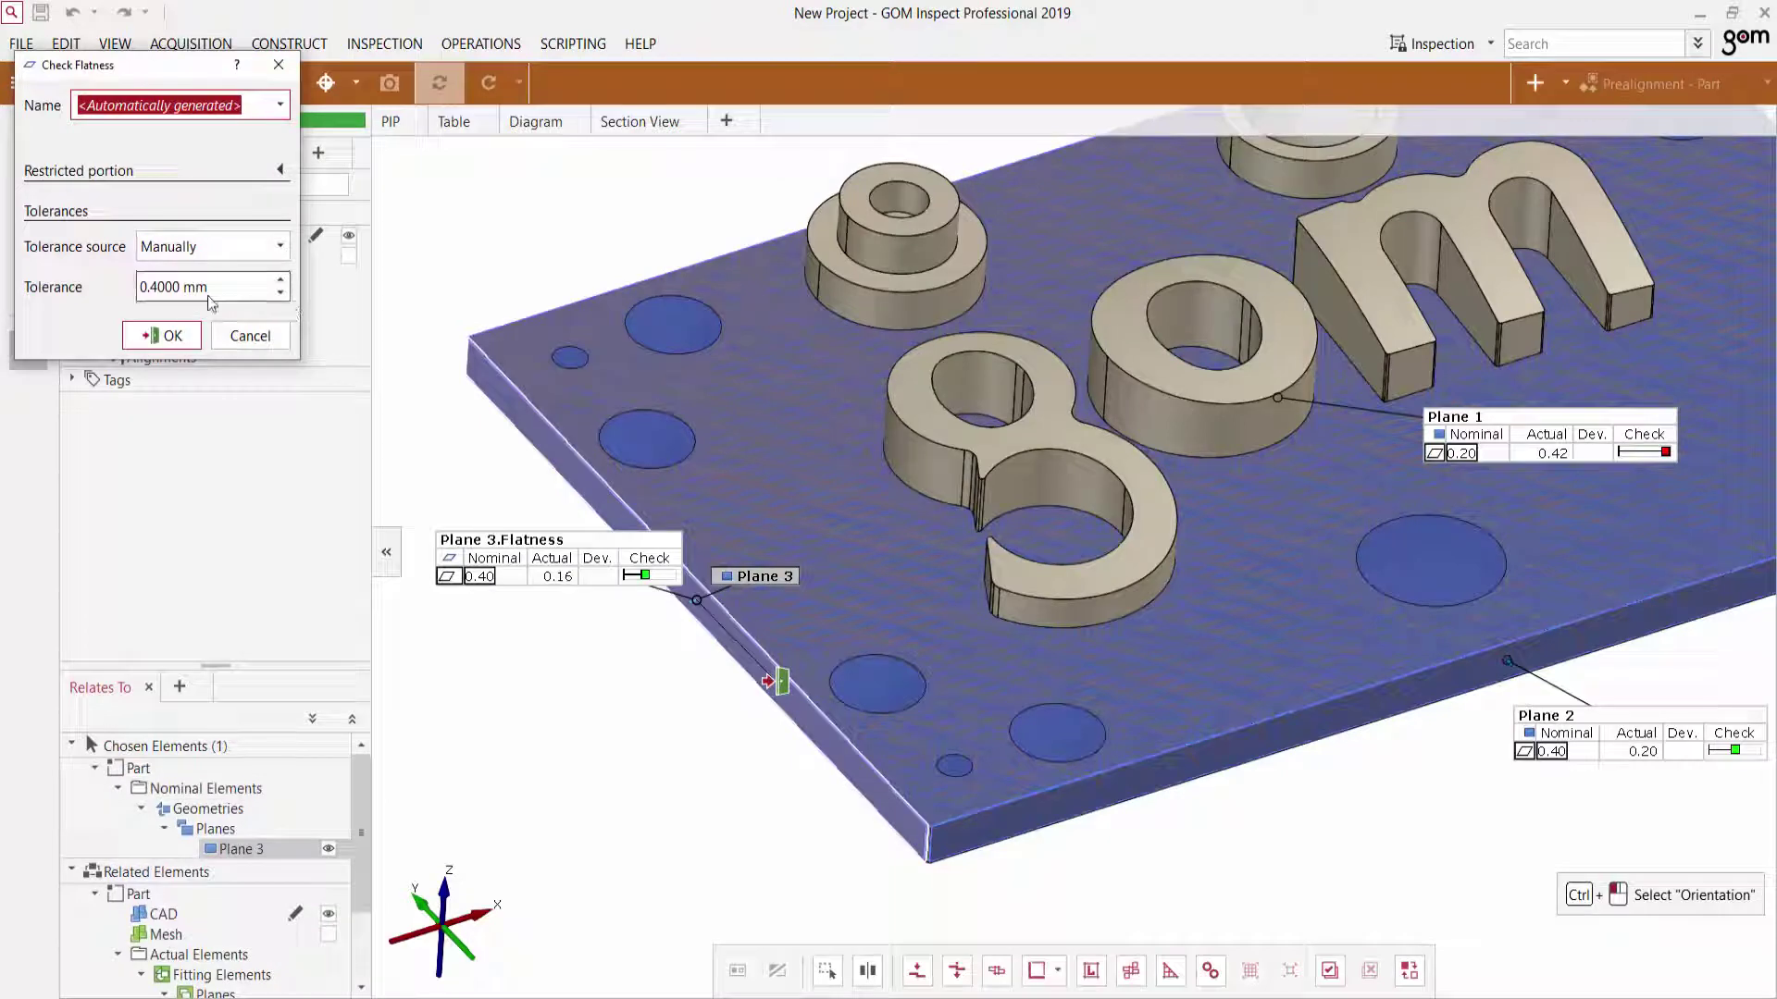
pyautogui.click(165, 336)
pyautogui.moveTo(796, 542); pyautogui.dragTo(500, 789)
pyautogui.moveTo(1241, 506); pyautogui.dragTo(1152, 544)
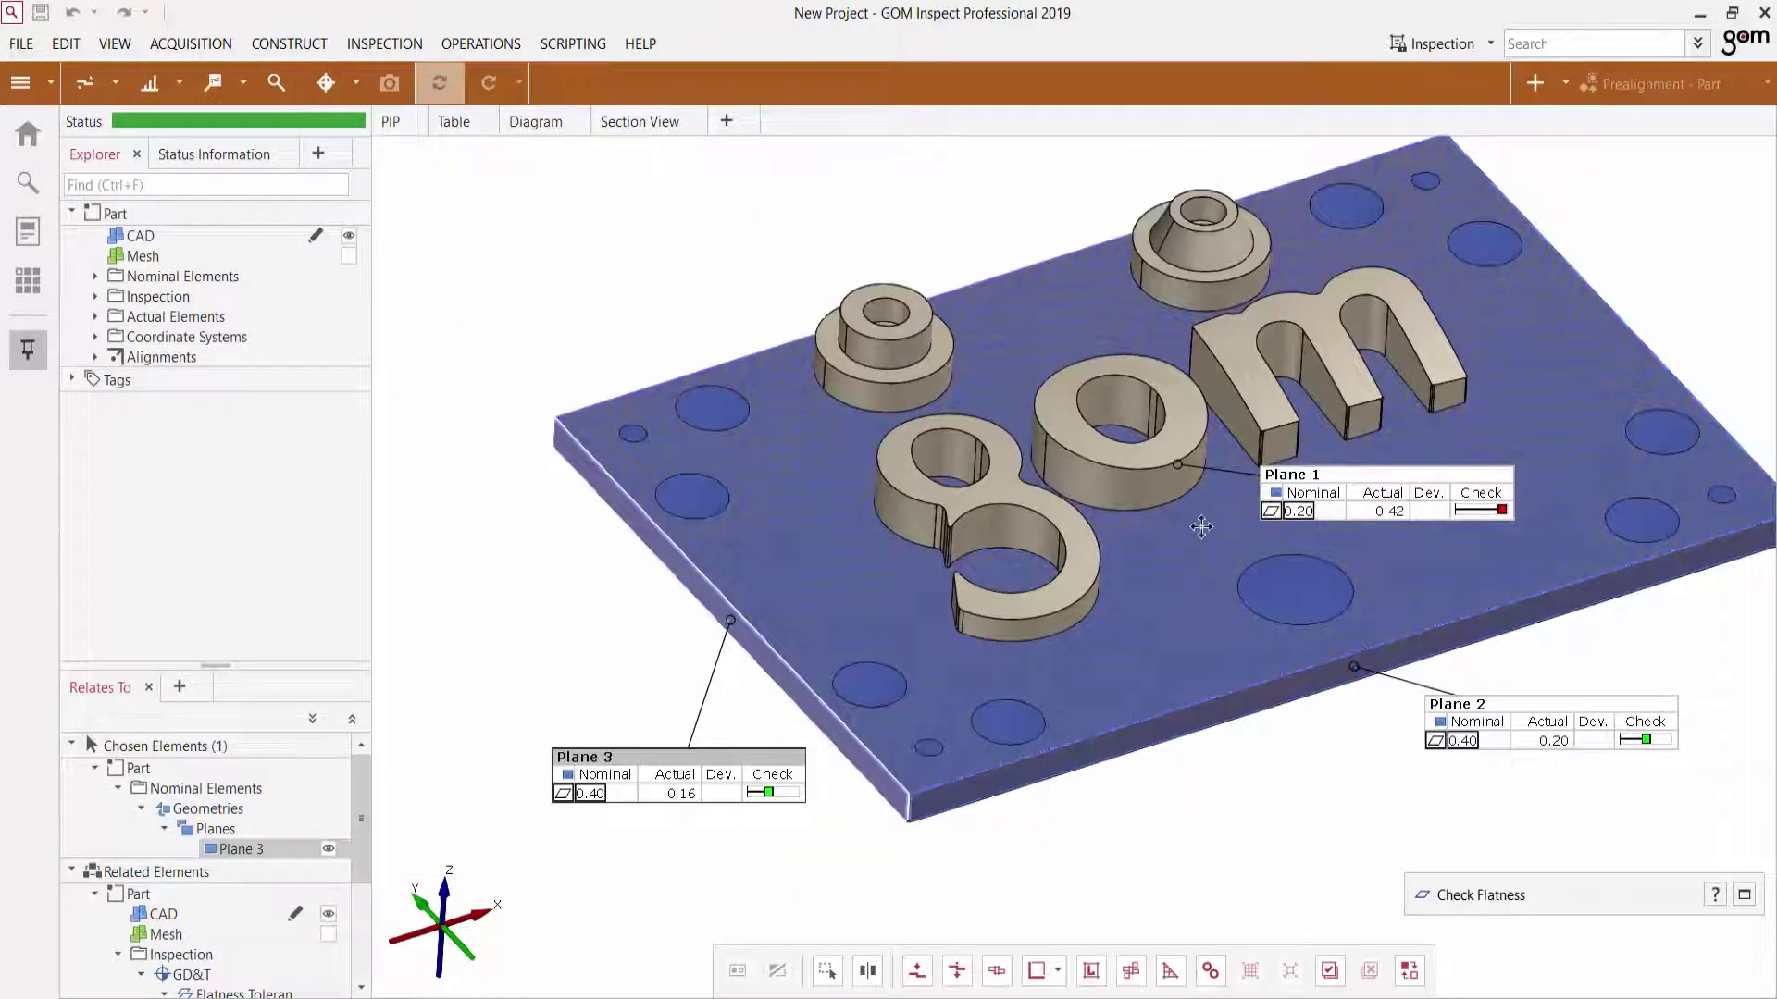
pyautogui.moveTo(1268, 541); pyautogui.dragTo(1198, 537, button='right')
pyautogui.hotkey('ctrl', 'a')
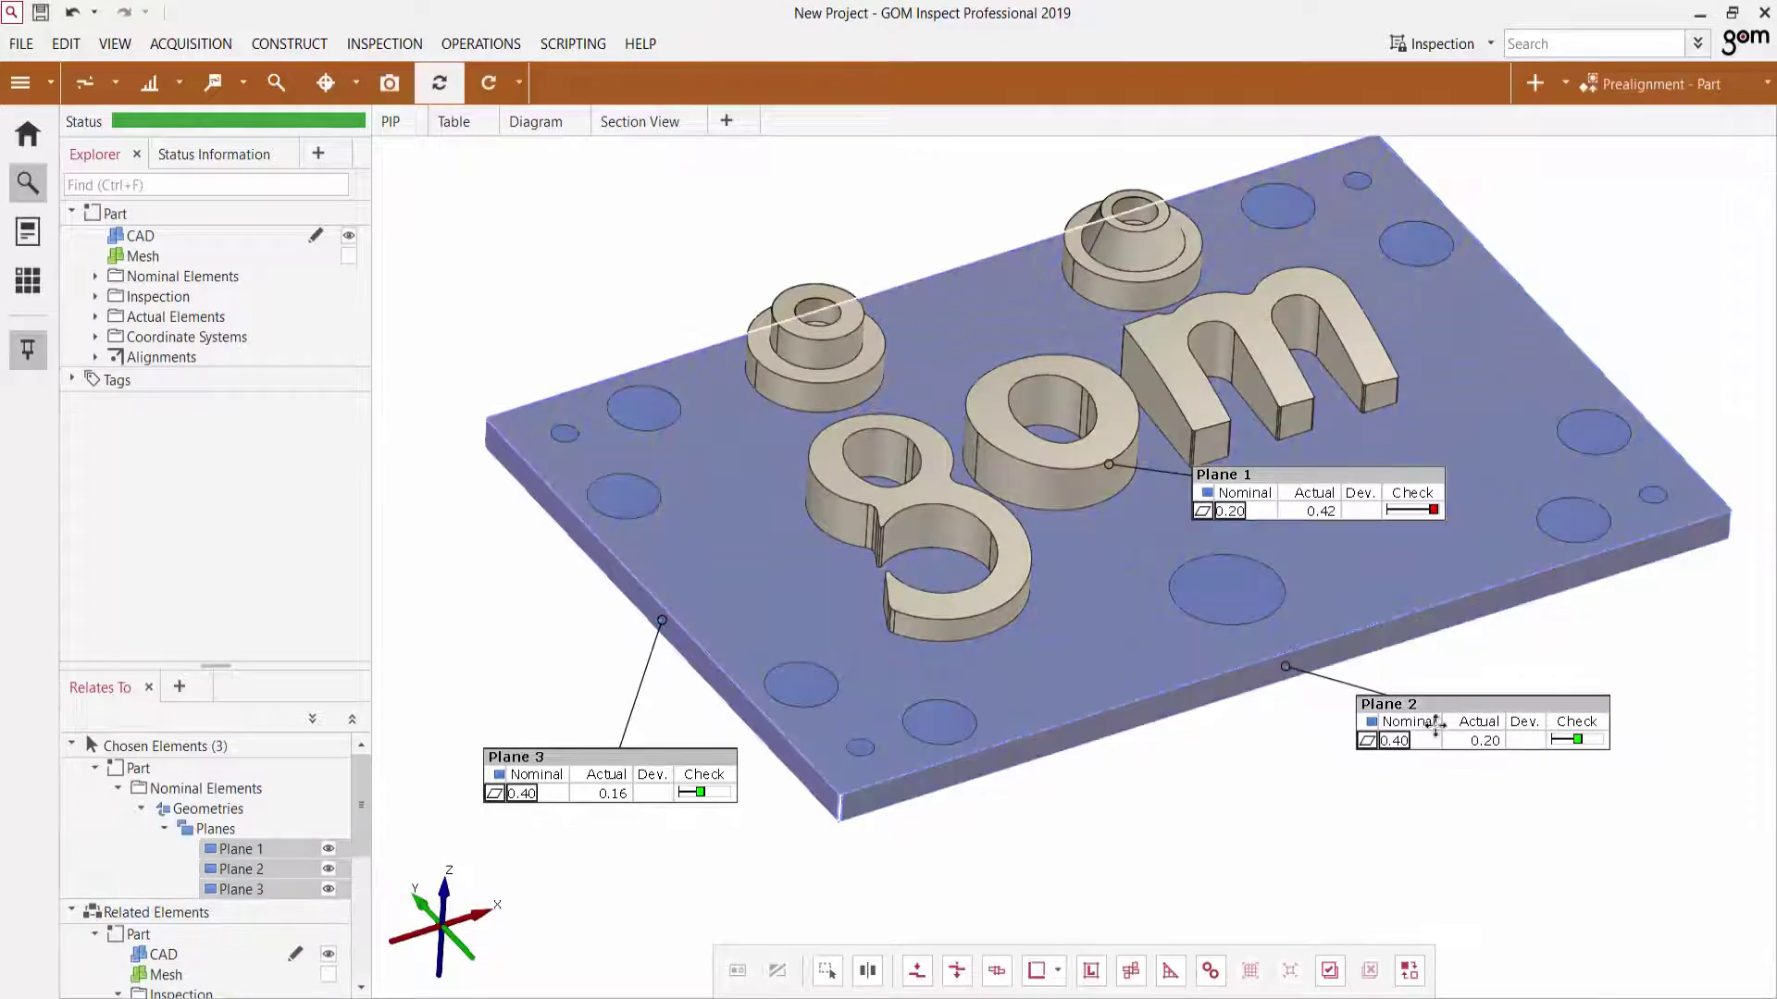
# - Rename Plane 1 to A and Plane 2 to B
pyautogui.moveTo(1435, 725); pyautogui.dragTo(1415, 767)
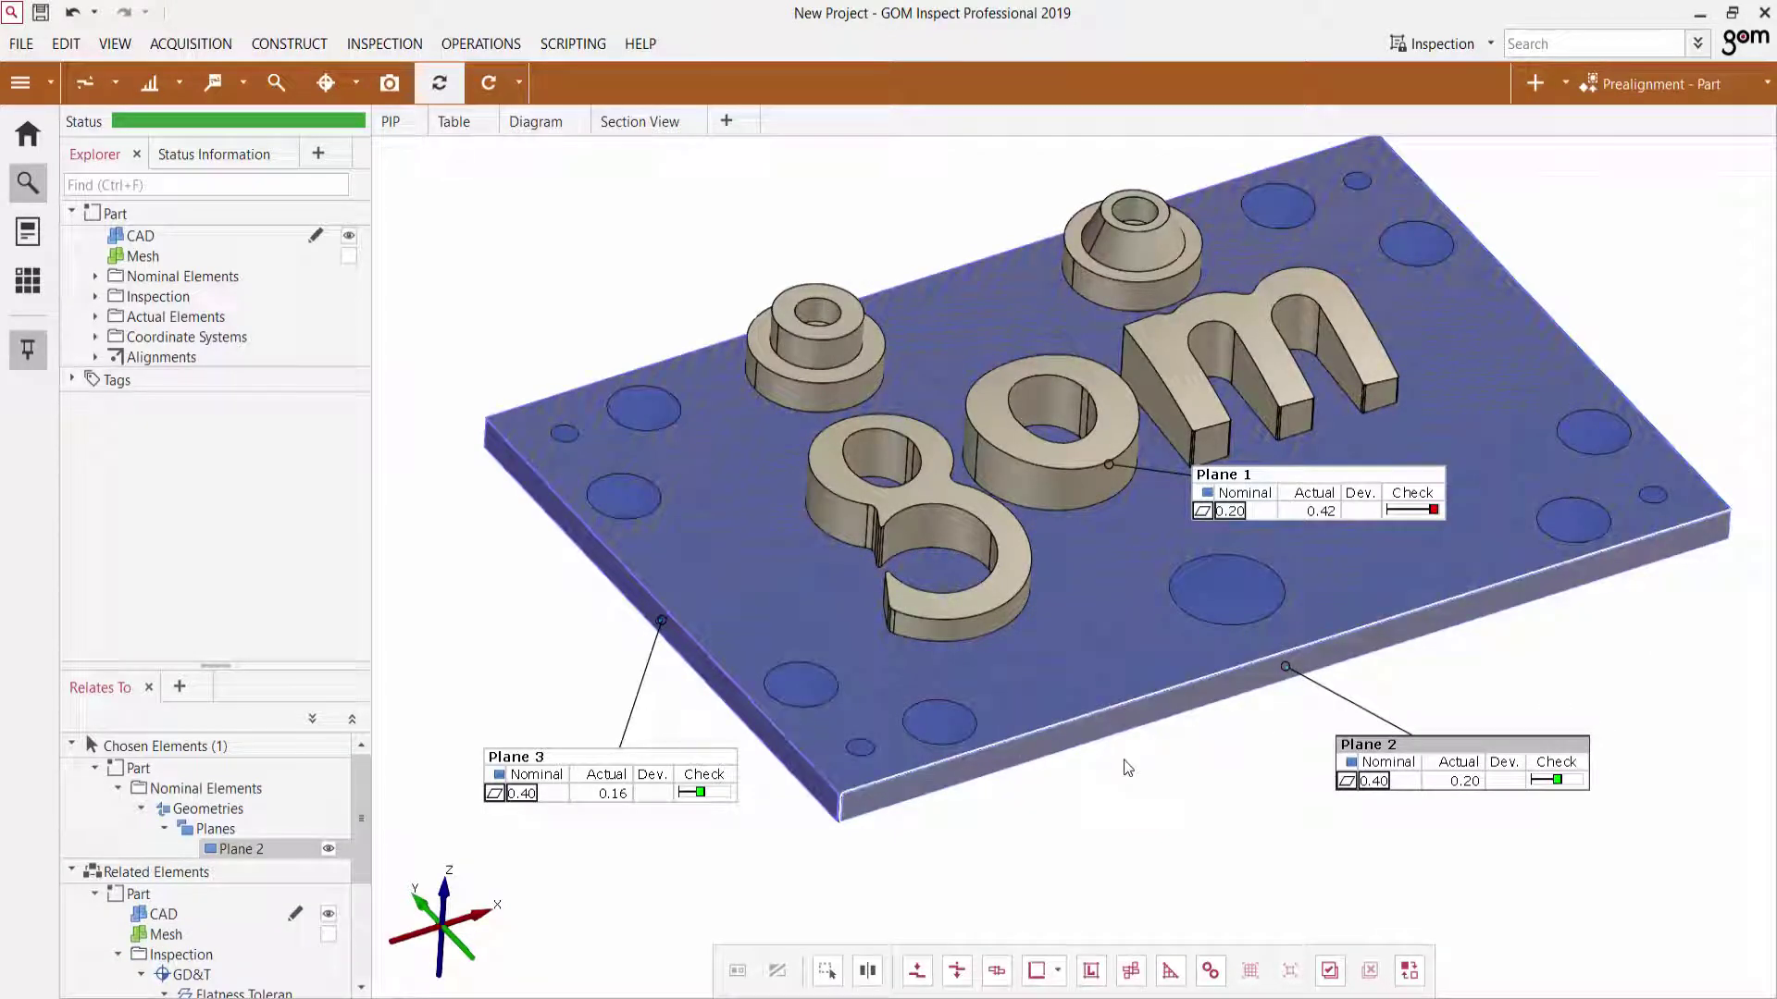
pyautogui.click(1263, 480)
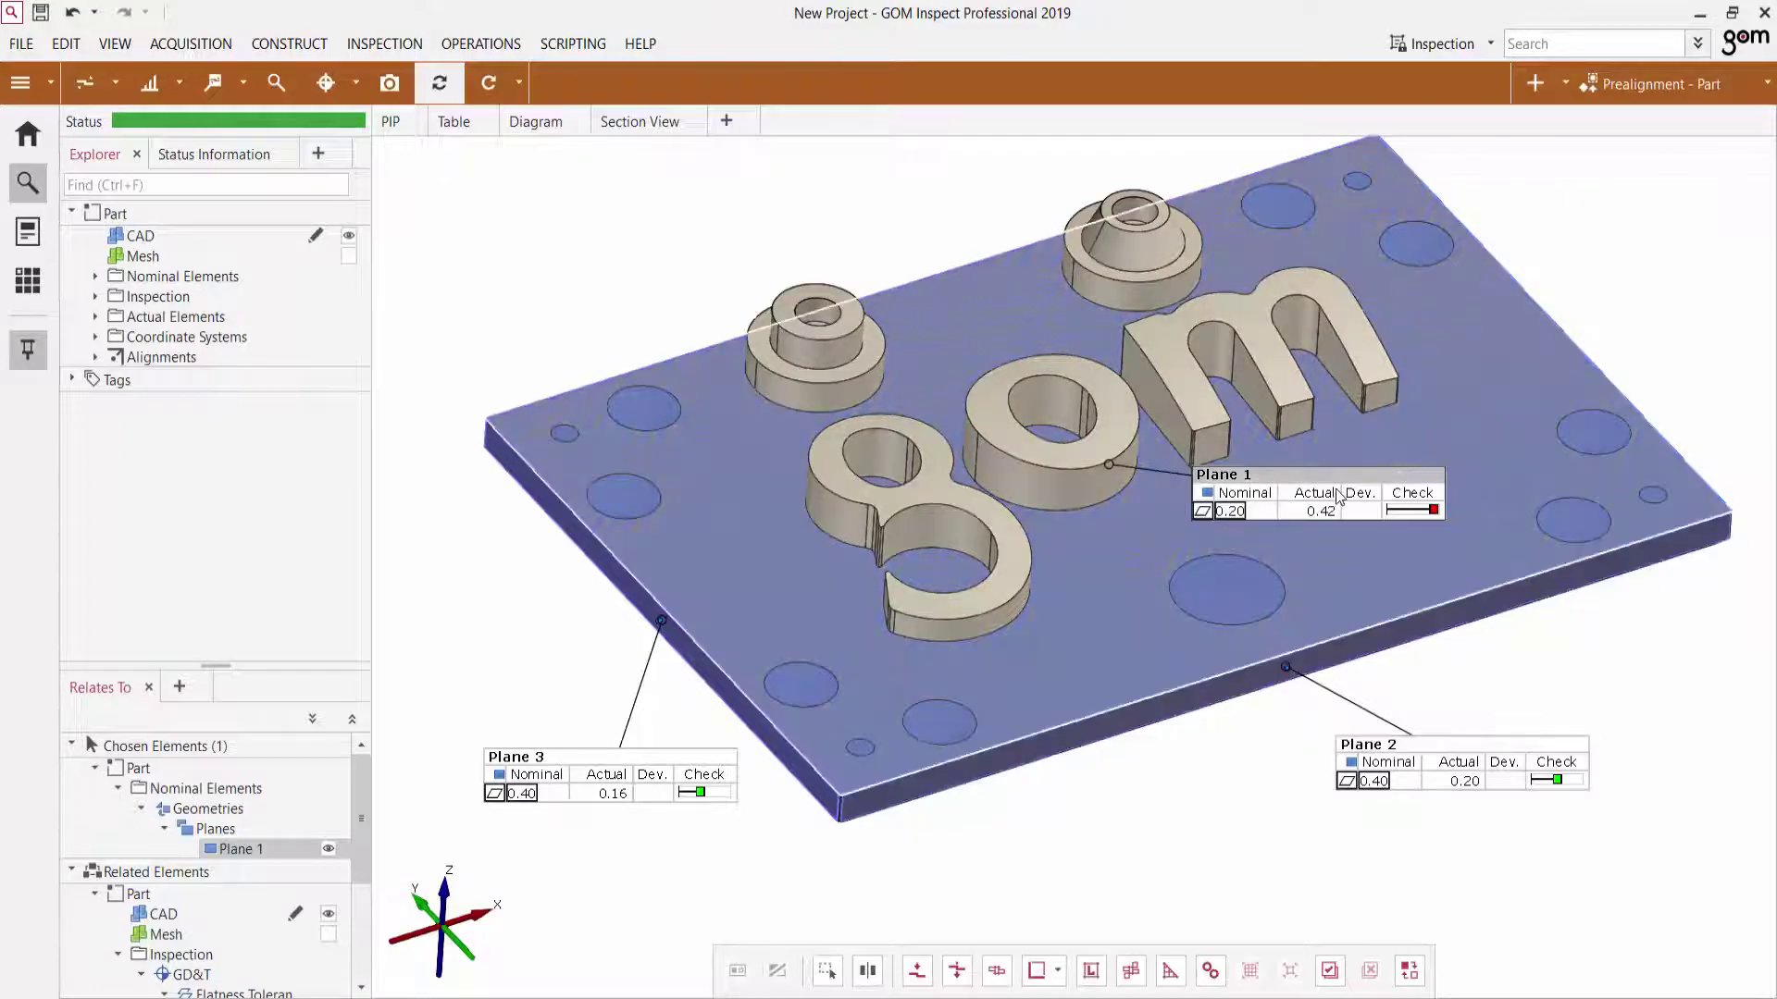
pyautogui.press('F2')
pyautogui.write('A')
pyautogui.click(1008, 533)
pyautogui.click(1452, 743)
pyautogui.press('F2')
pyautogui.write('B')
pyautogui.click(1008, 533)
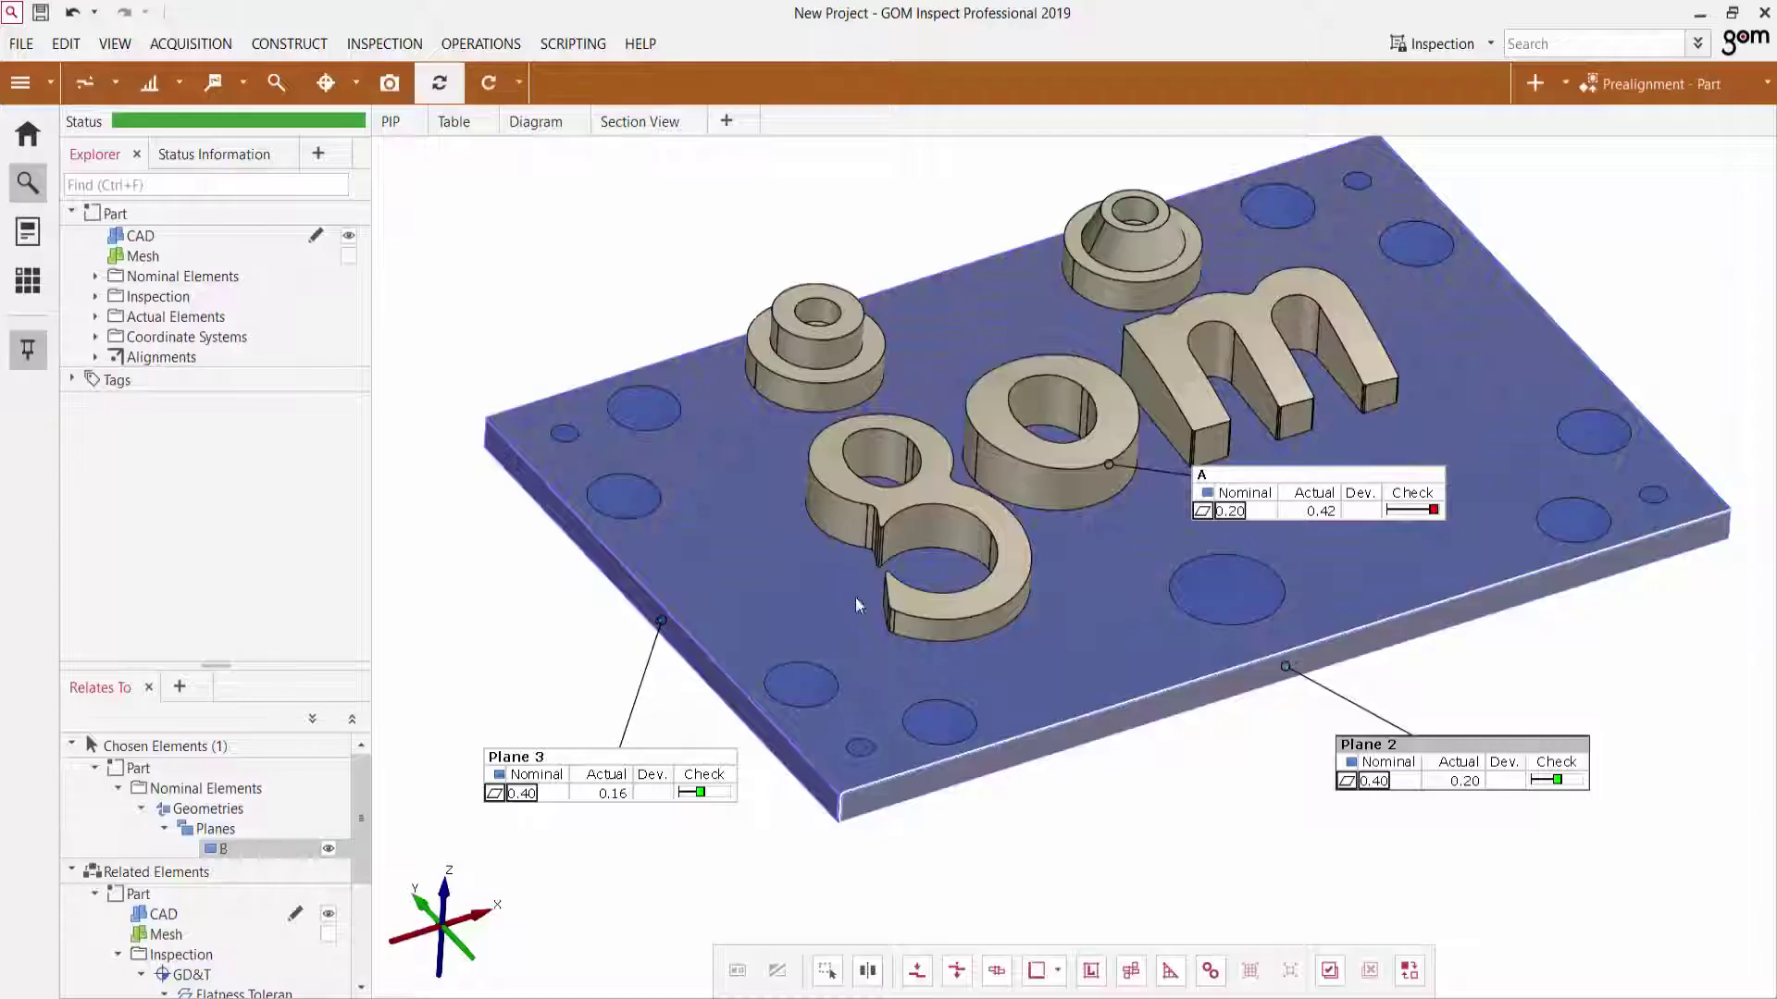
# - Rename the third plane to C, then deselect and adjust the zoom
pyautogui.click(653, 746)
pyautogui.press('F2')
pyautogui.write('C')
pyautogui.click(1008, 532)
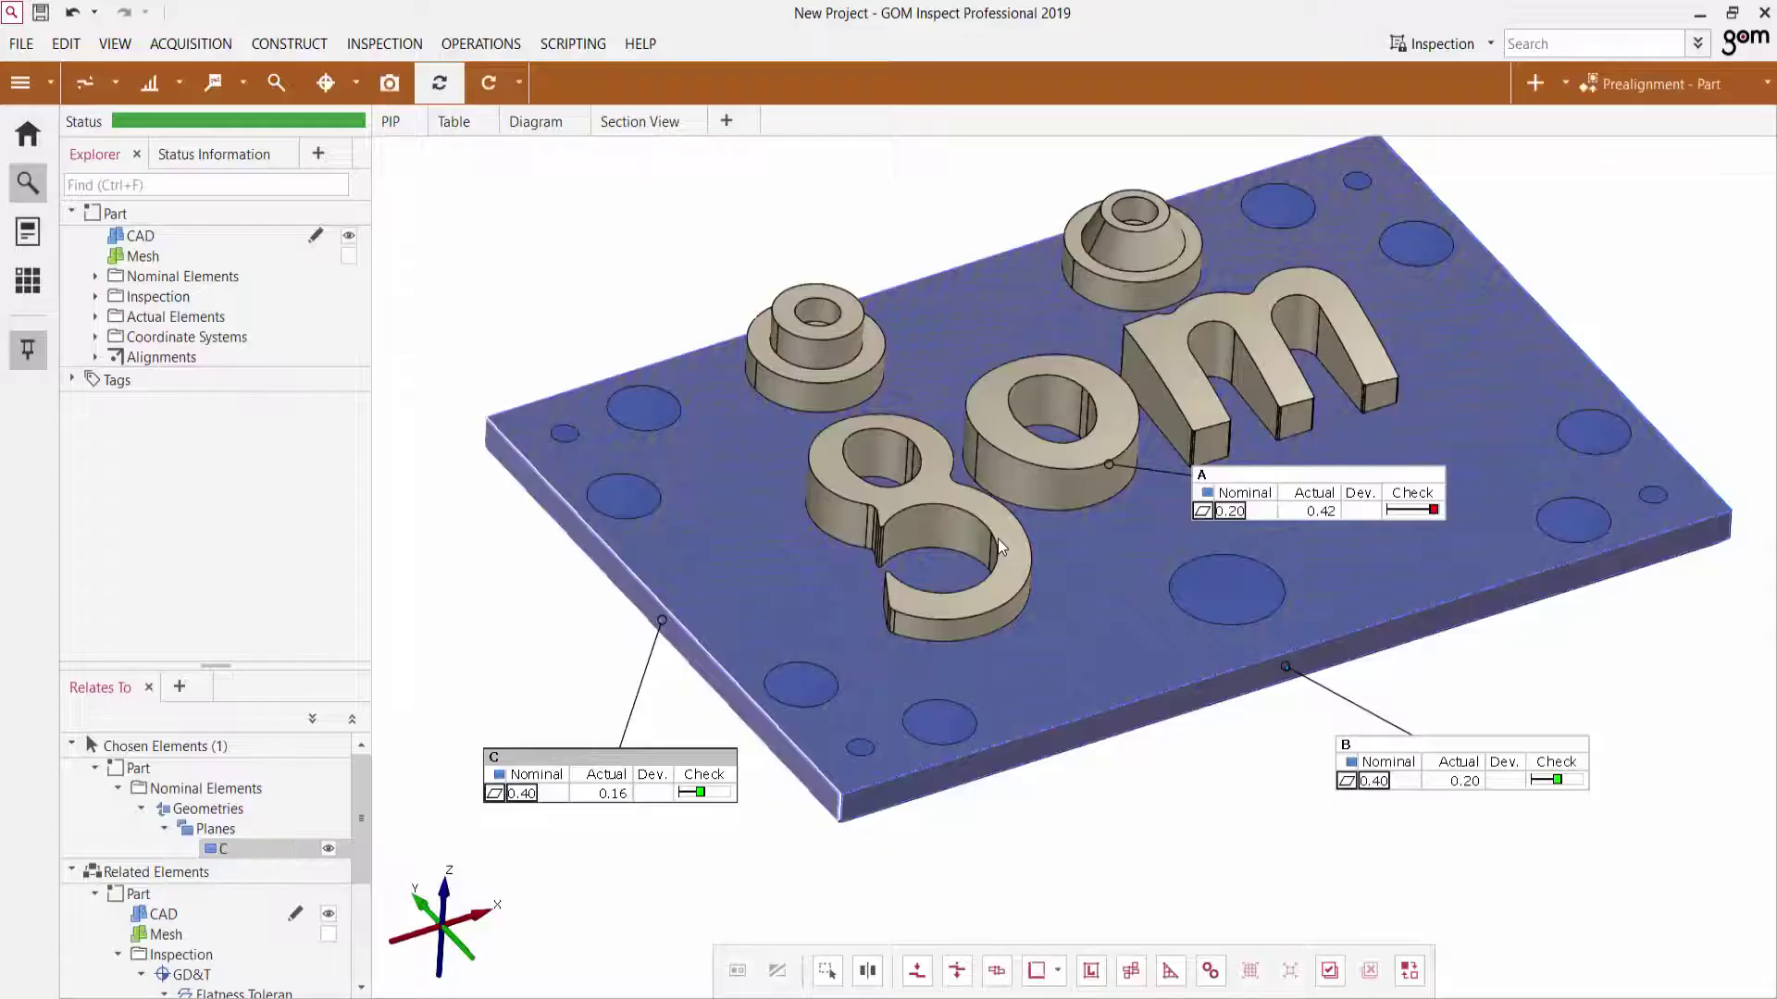
pyautogui.click(1122, 864)
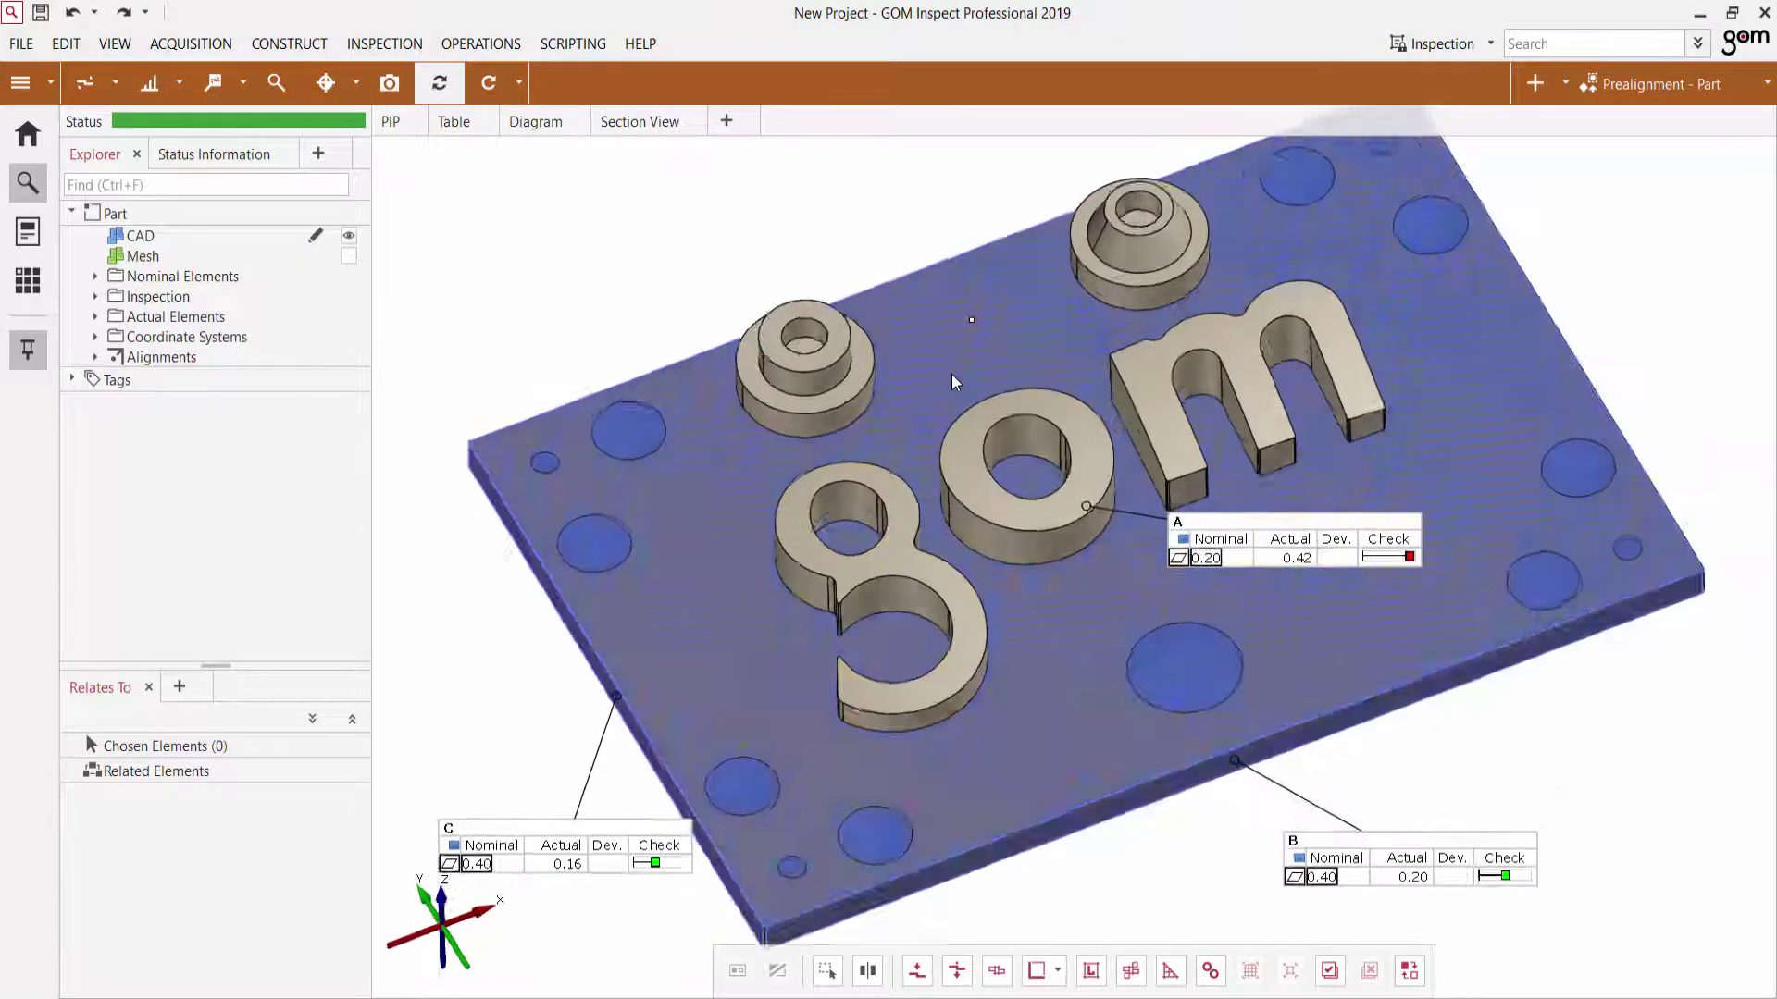
pyautogui.scroll(5, 814, 361)
pyautogui.scroll(-5, 897, 374)
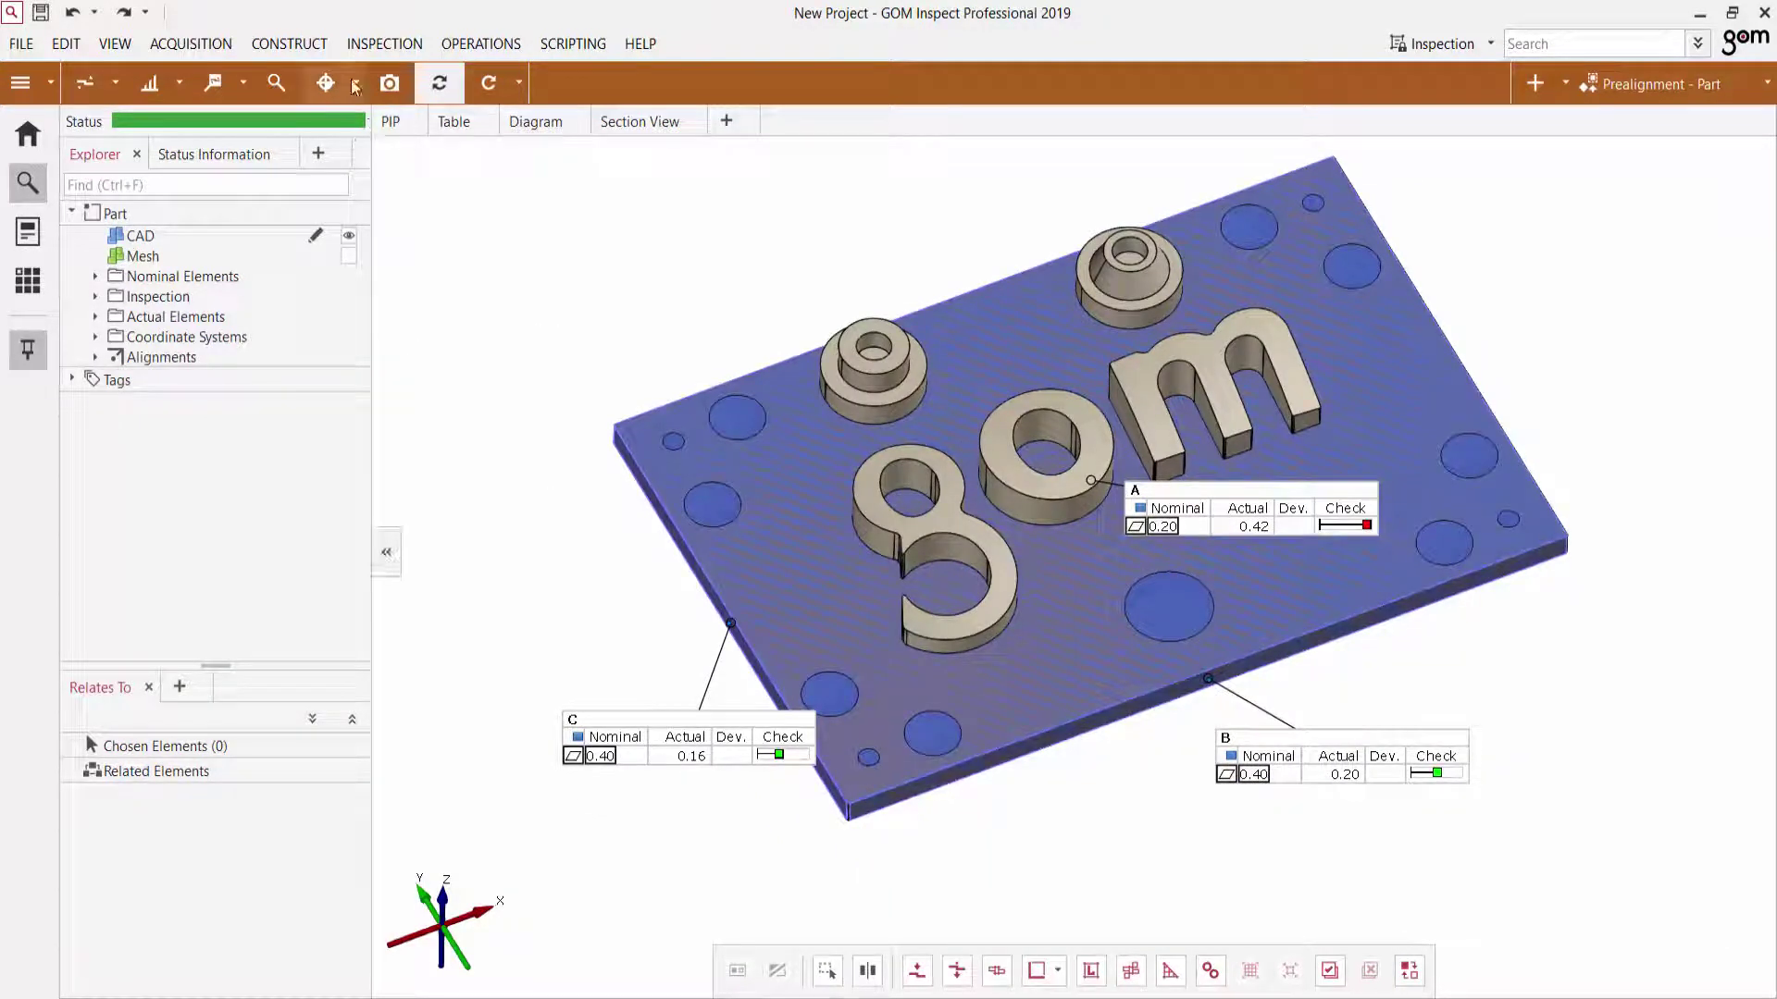
# - Create datum system A|B|C using planes A, B and C as datums 1, 2 and 3
pyautogui.click(326, 86)
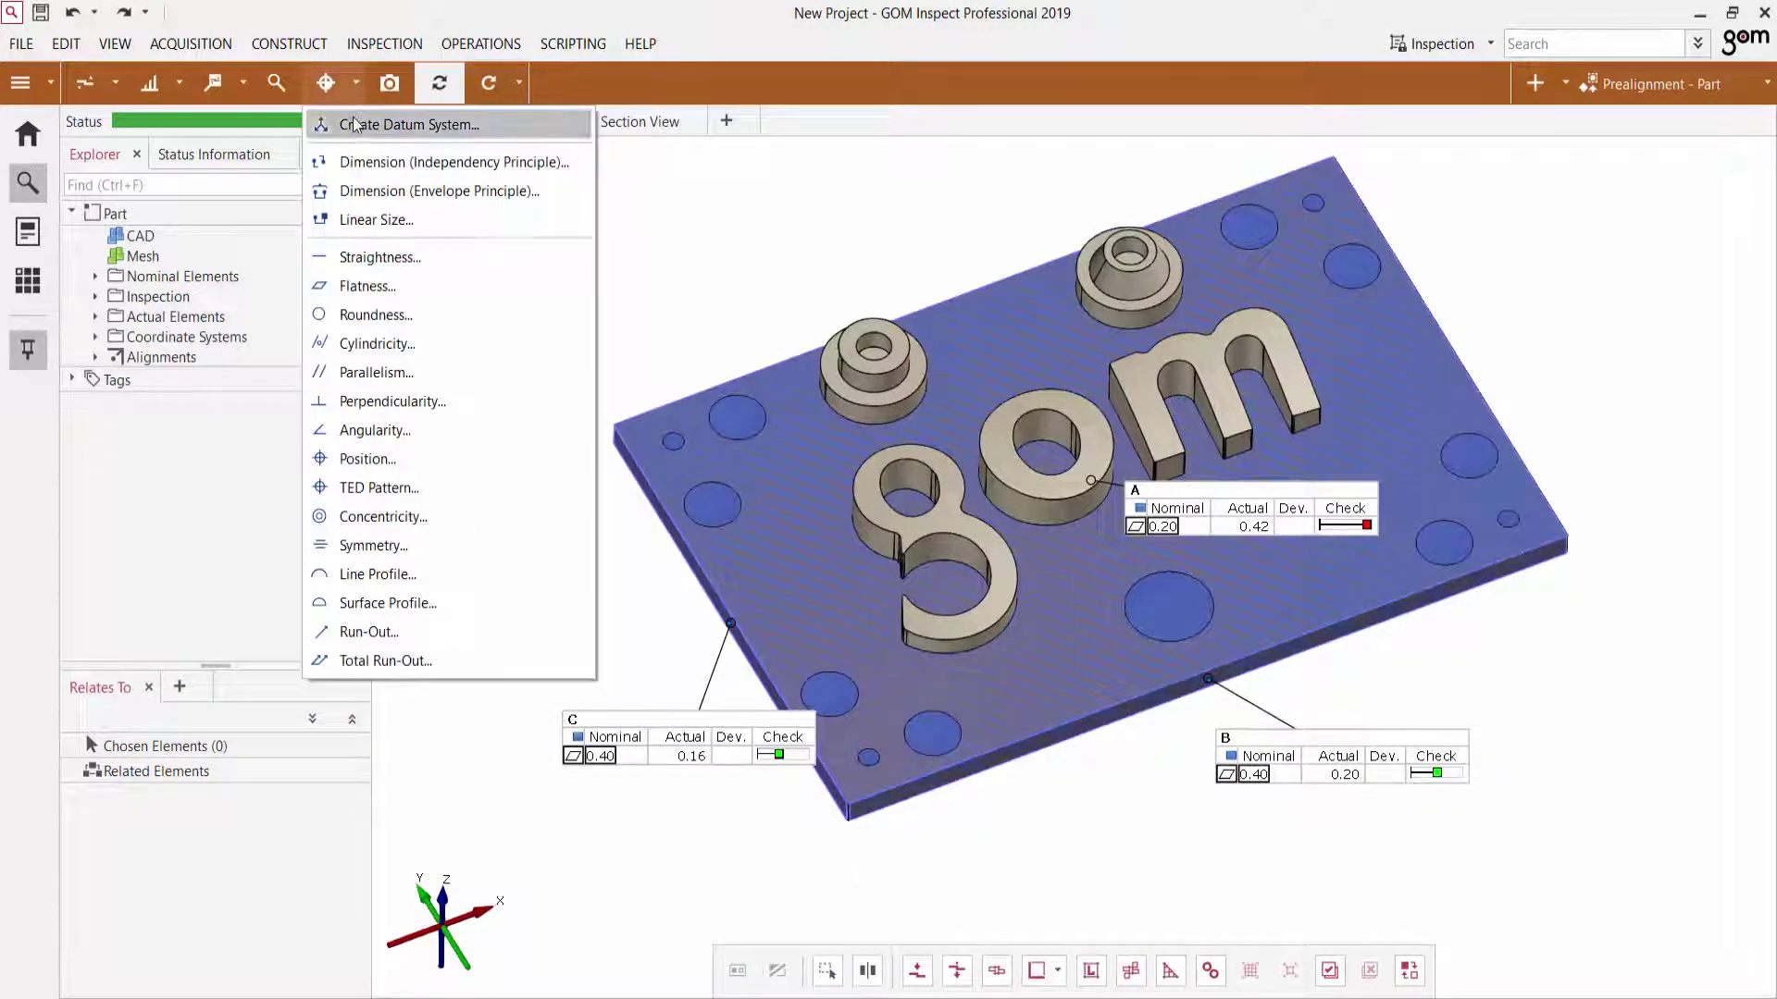
pyautogui.click(534, 128)
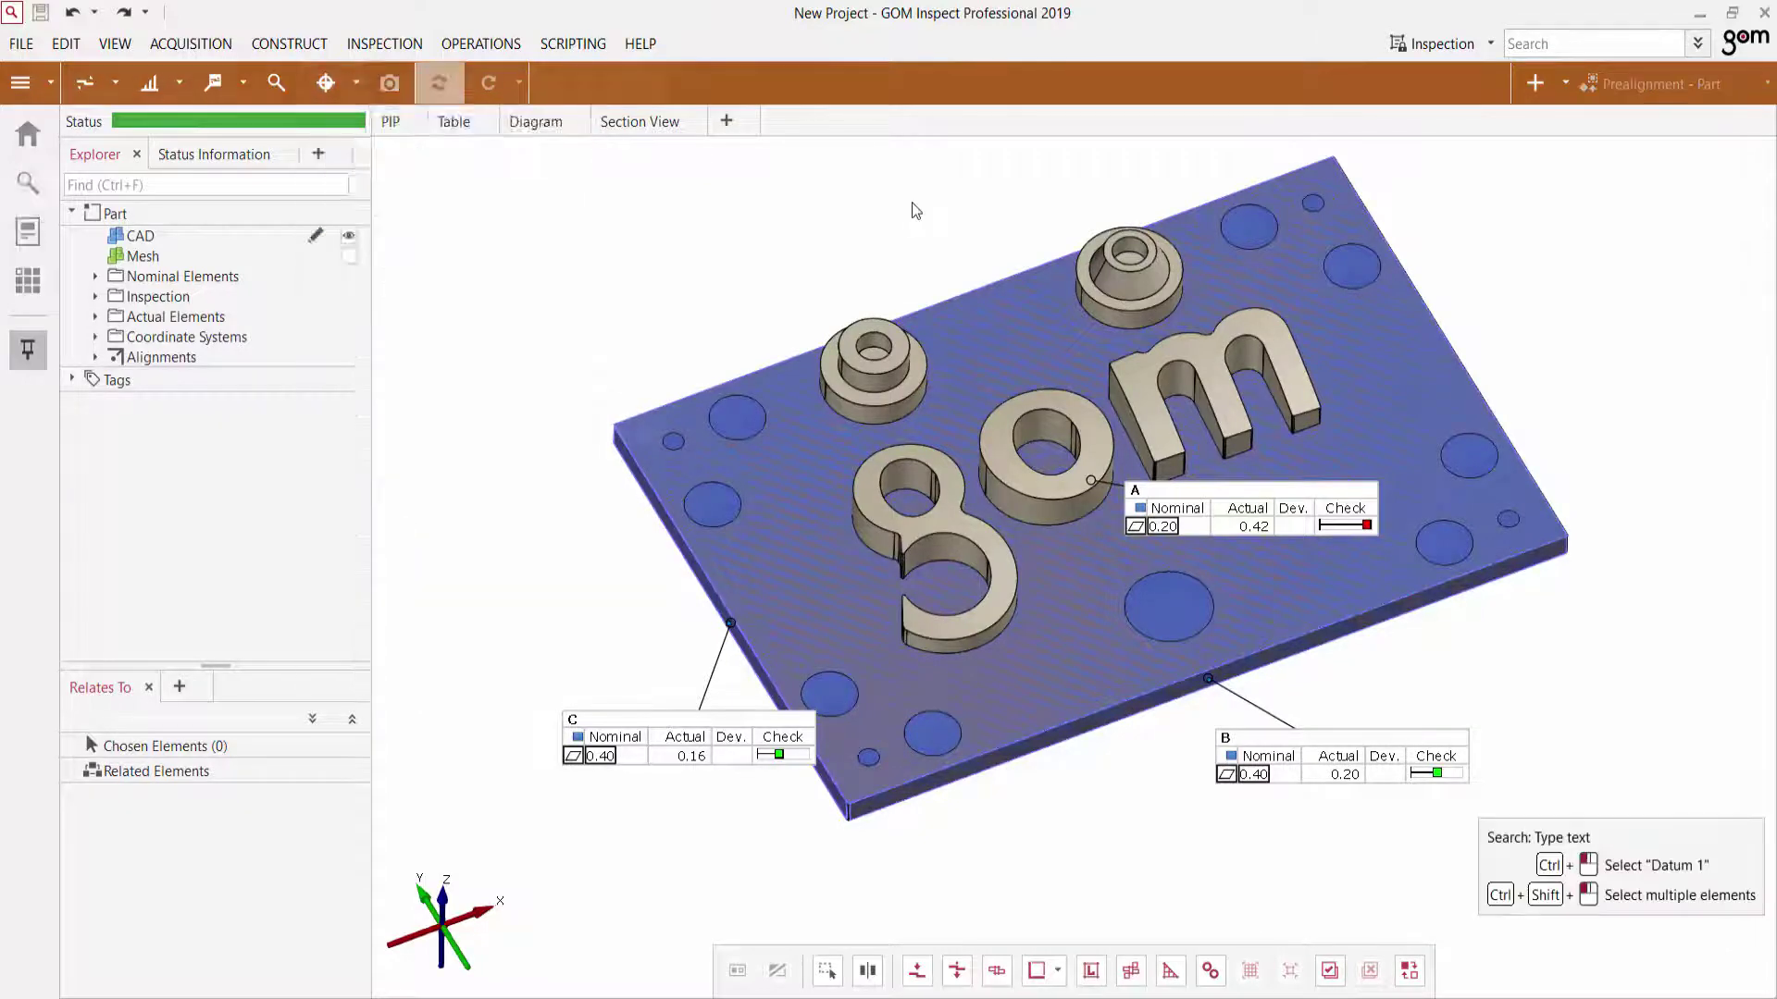
pyautogui.click(827, 305)
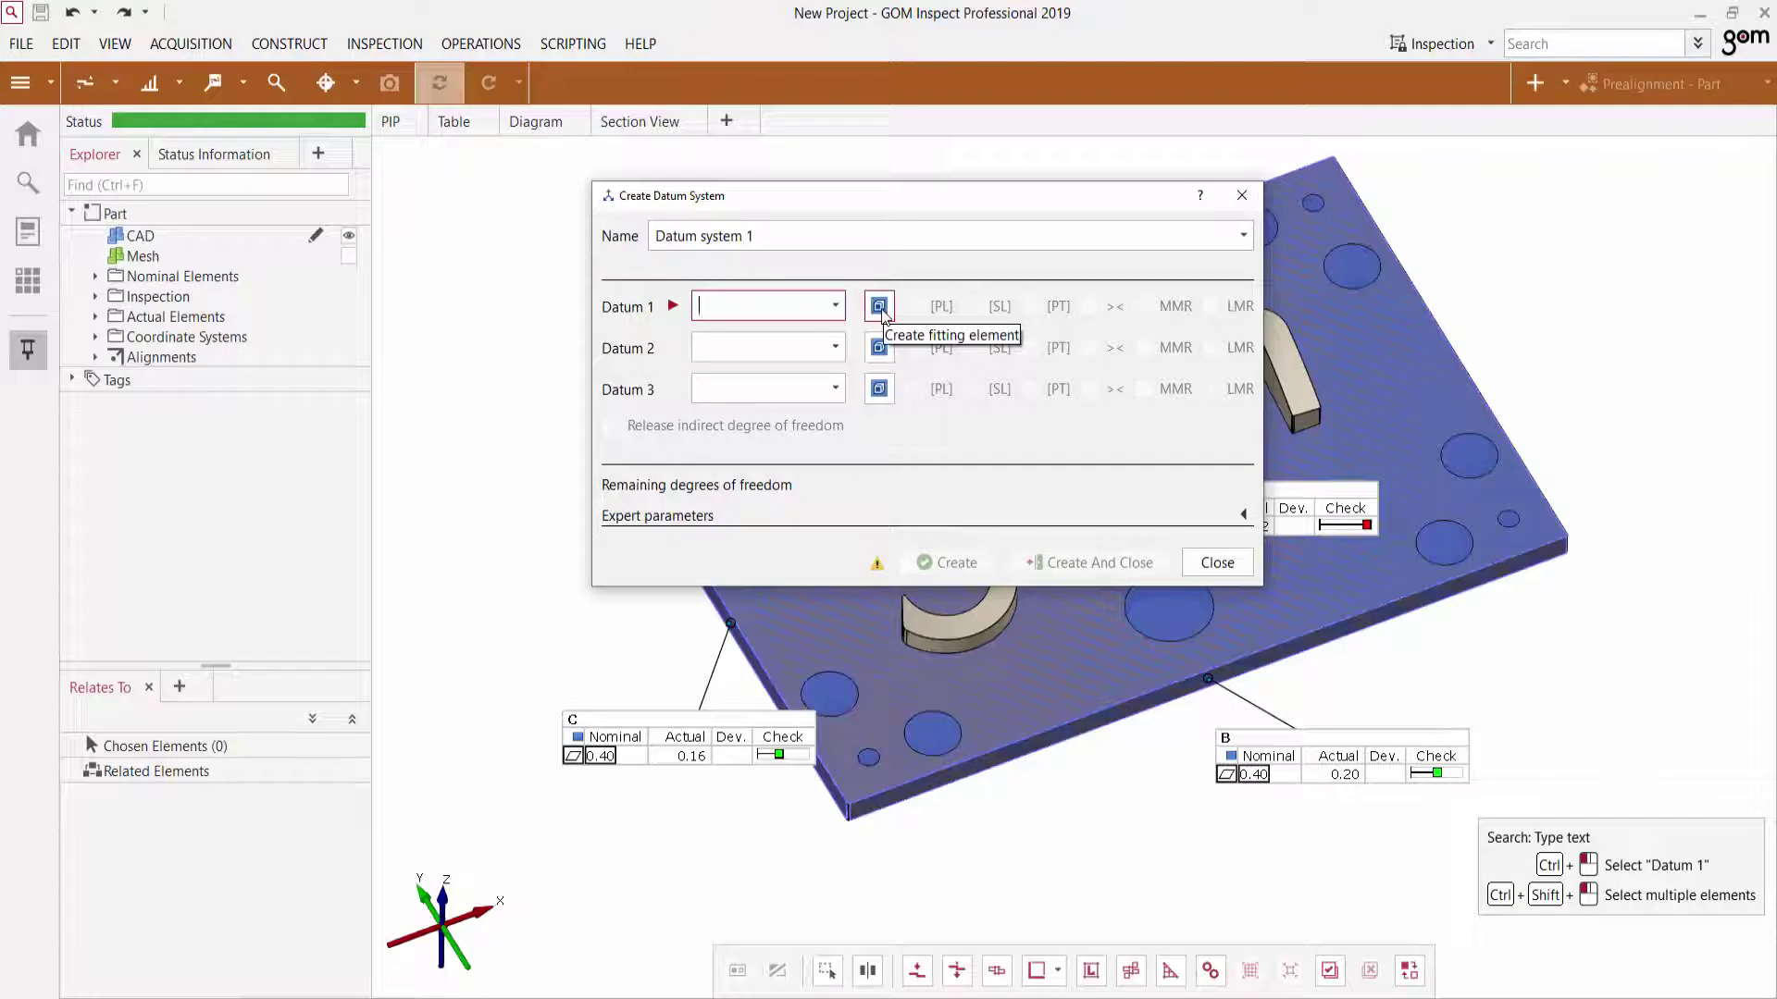
pyautogui.moveTo(982, 198); pyautogui.dragTo(787, 150)
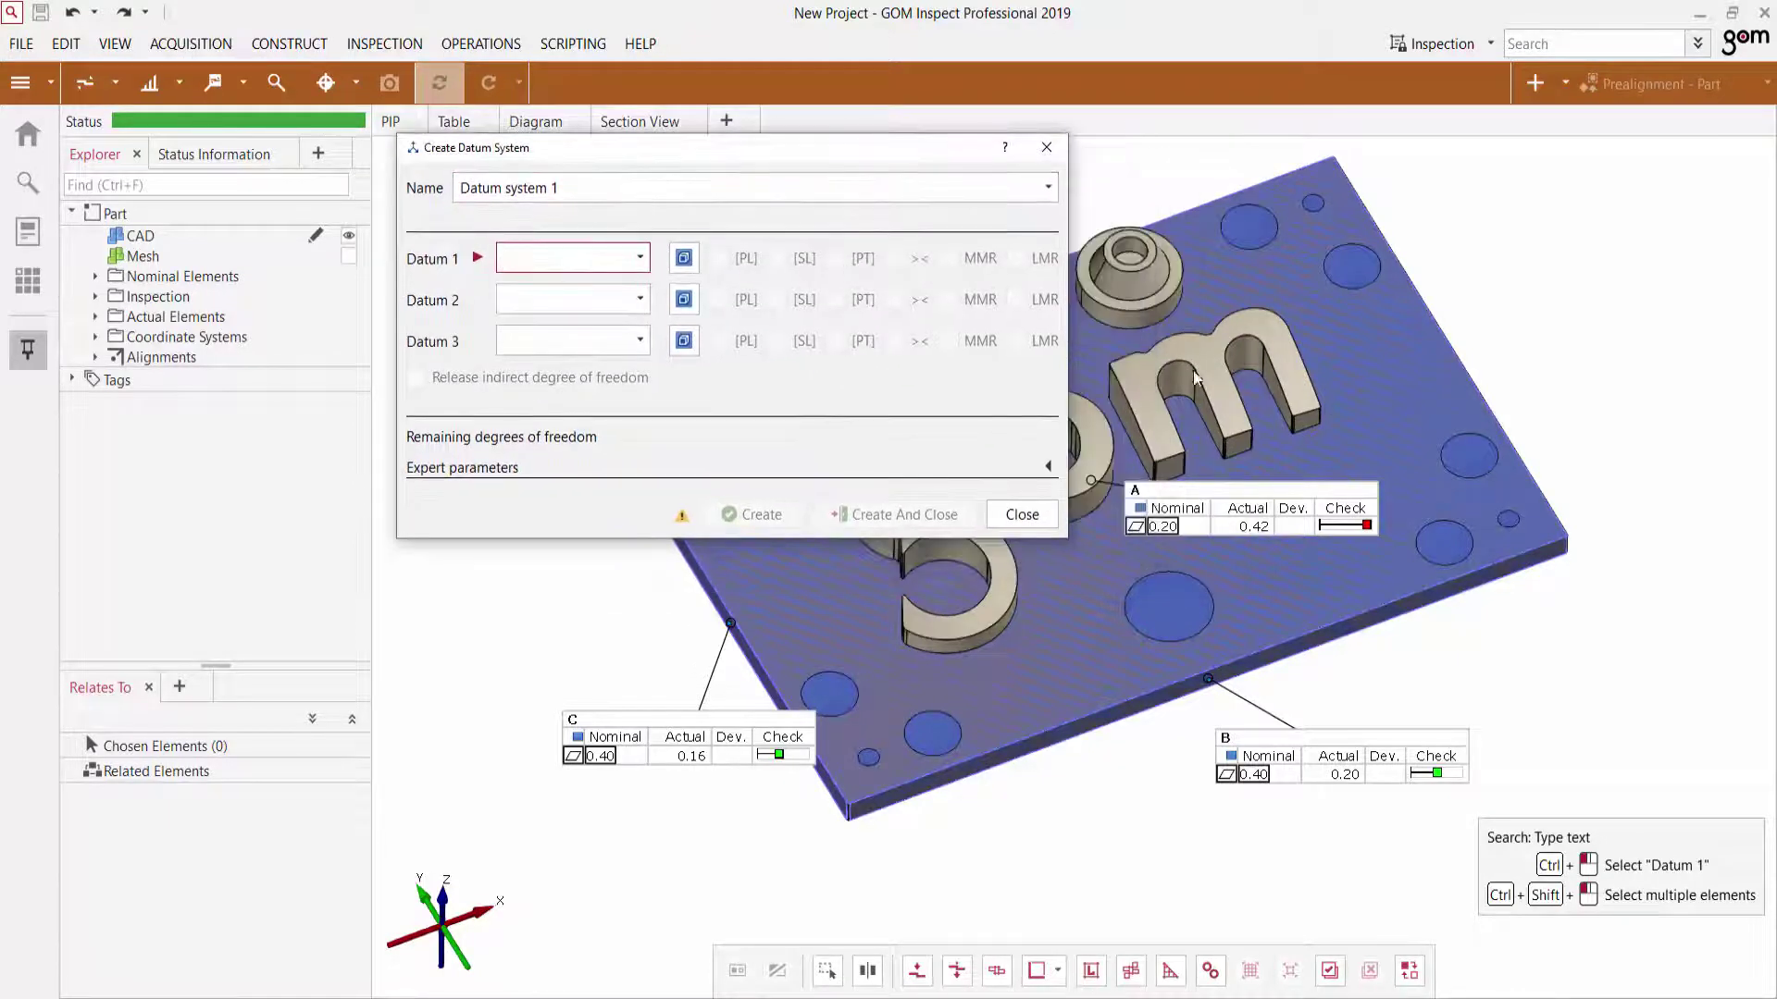
pyautogui.click(639, 259)
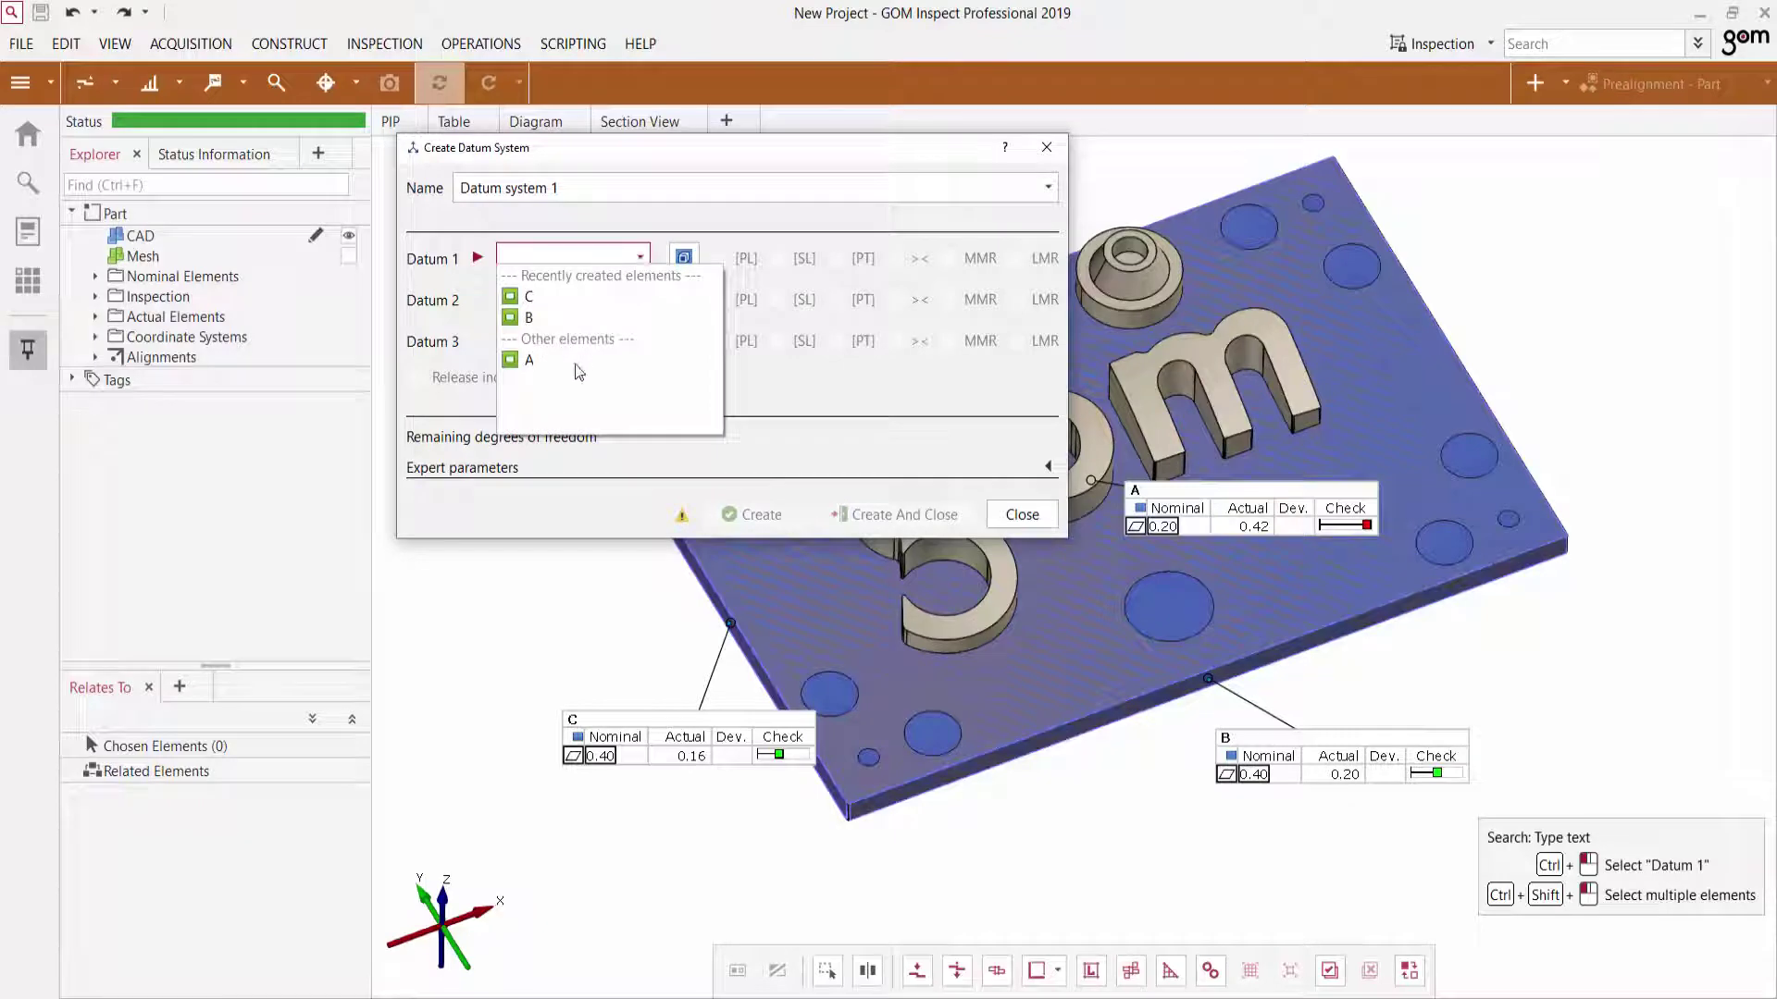
pyautogui.click(543, 361)
pyautogui.click(638, 299)
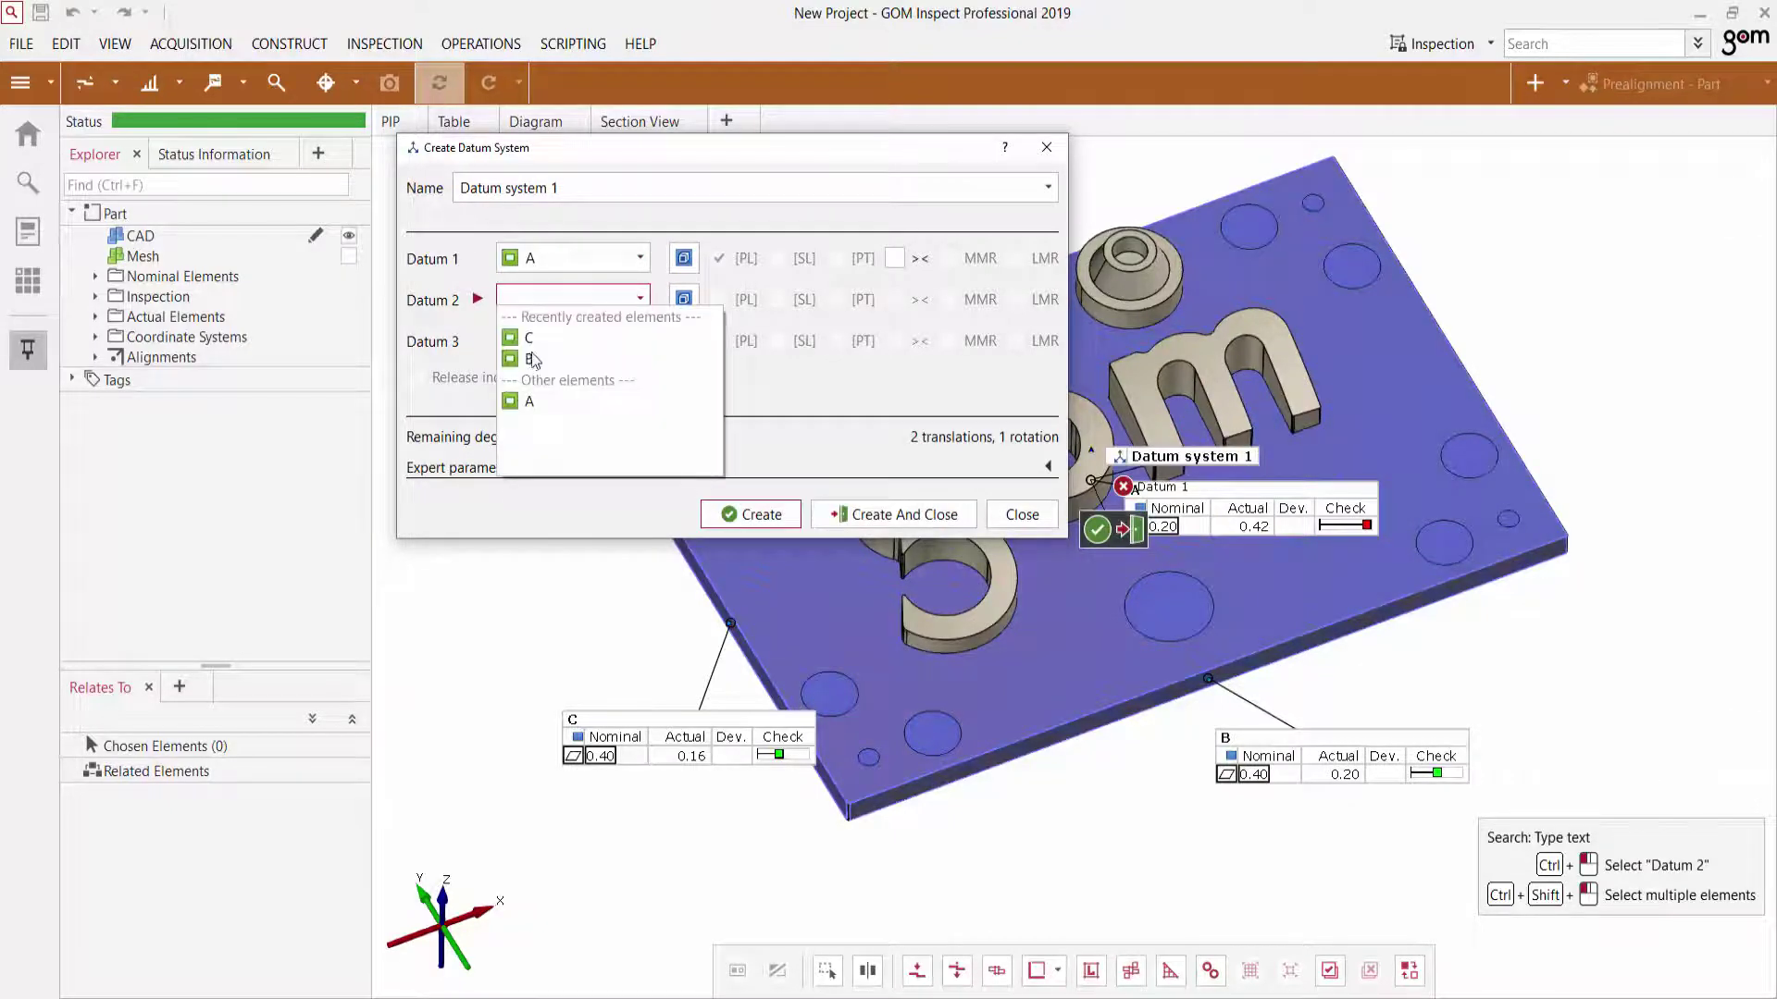
pyautogui.click(542, 358)
pyautogui.click(639, 339)
pyautogui.click(558, 380)
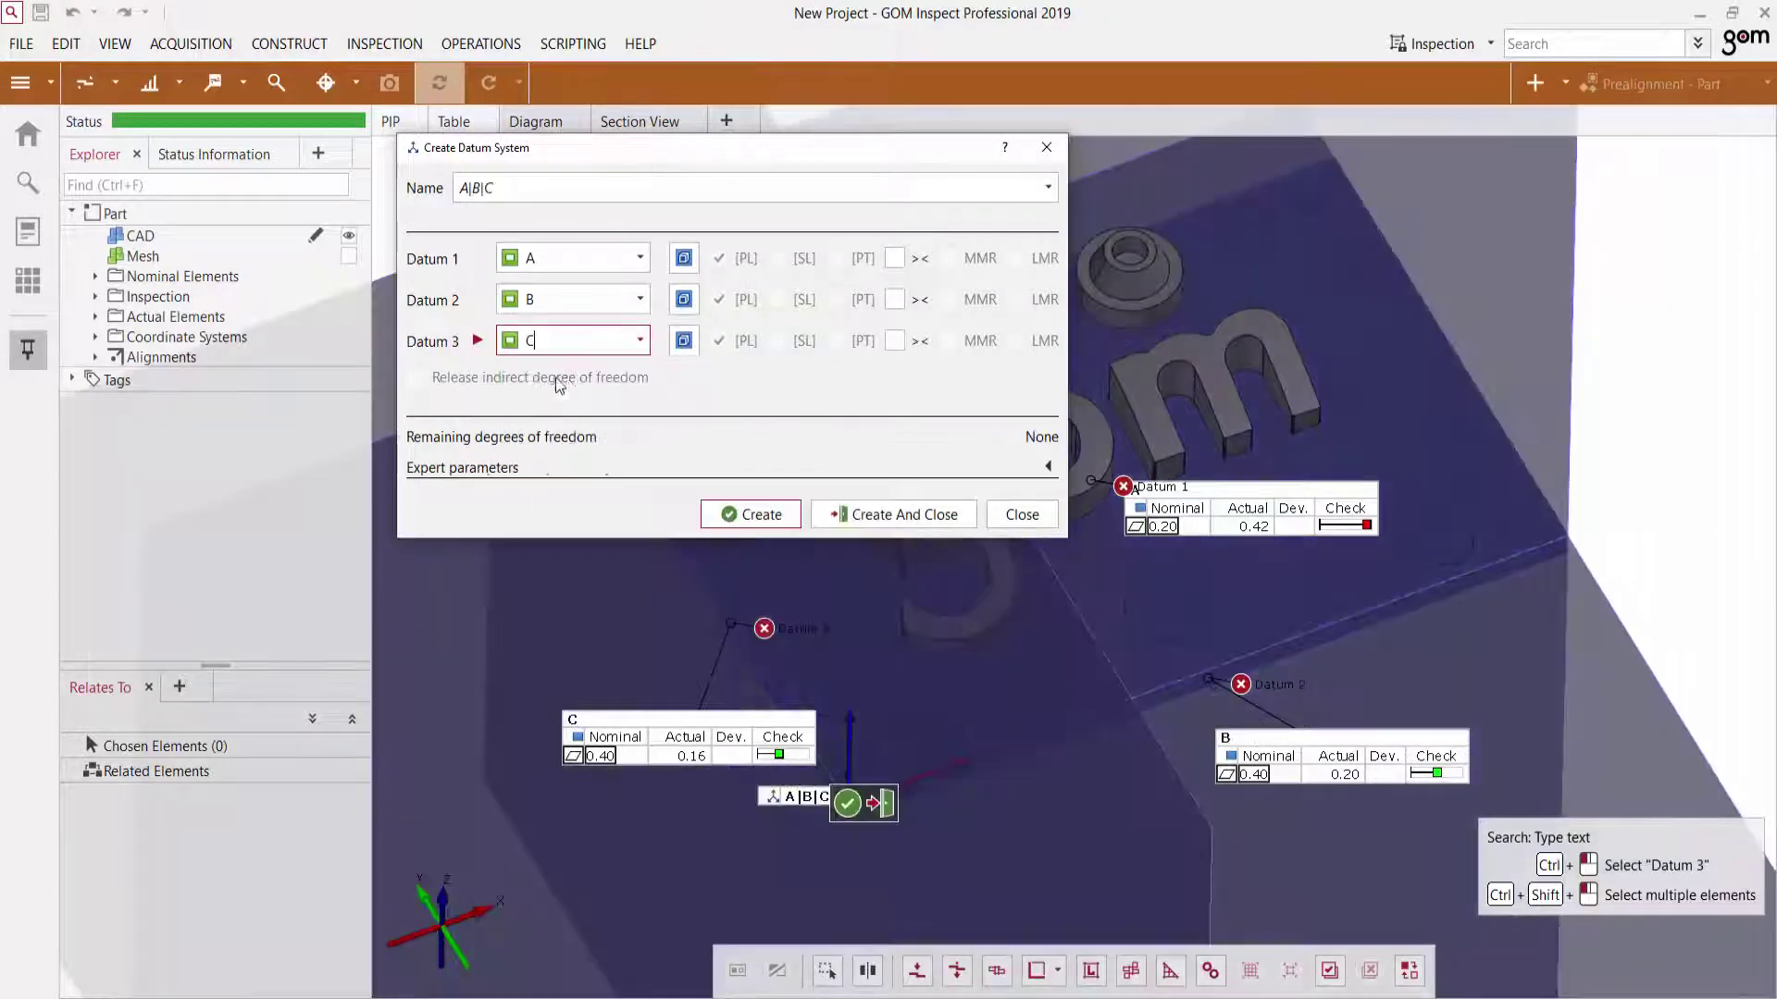
pyautogui.click(838, 517)
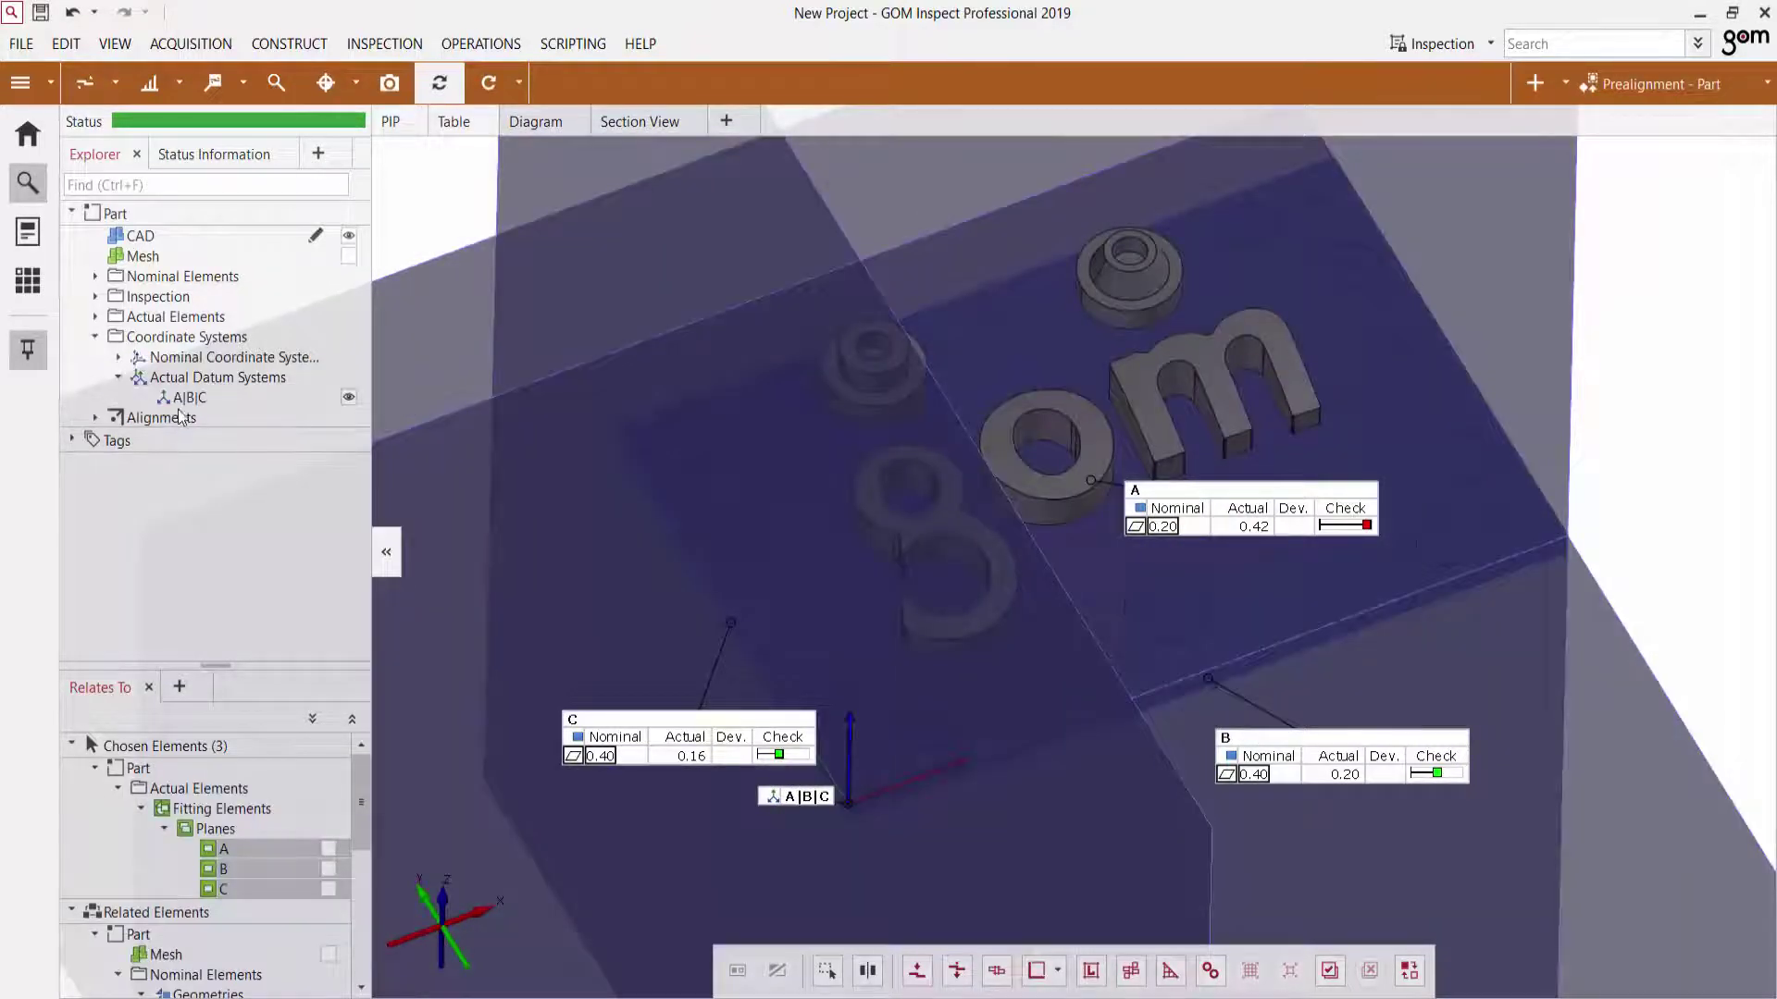
pyautogui.click(189, 398)
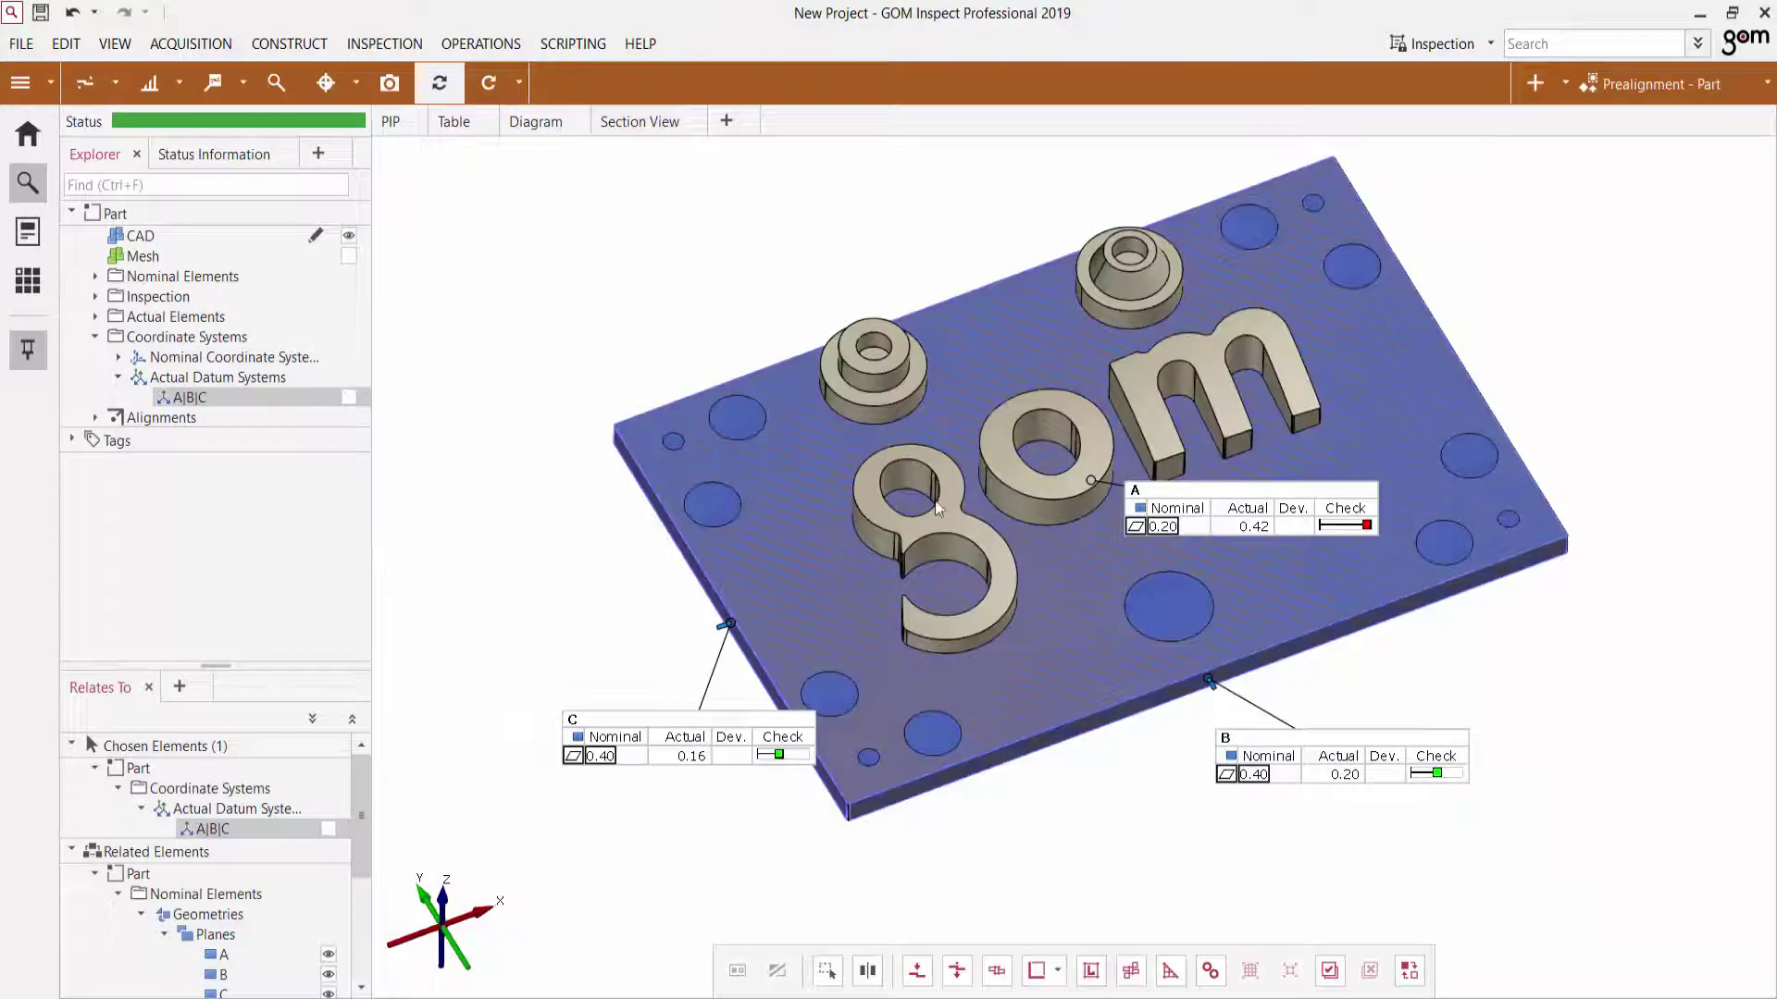
# - Spread labels A, B and C apart around the plate
pyautogui.moveTo(787, 442); pyautogui.dragTo(893, 488)
pyautogui.moveTo(652, 796); pyautogui.dragTo(553, 779)
pyautogui.moveTo(1316, 815); pyautogui.dragTo(1383, 836)
pyautogui.moveTo(1157, 551); pyautogui.dragTo(1264, 610)
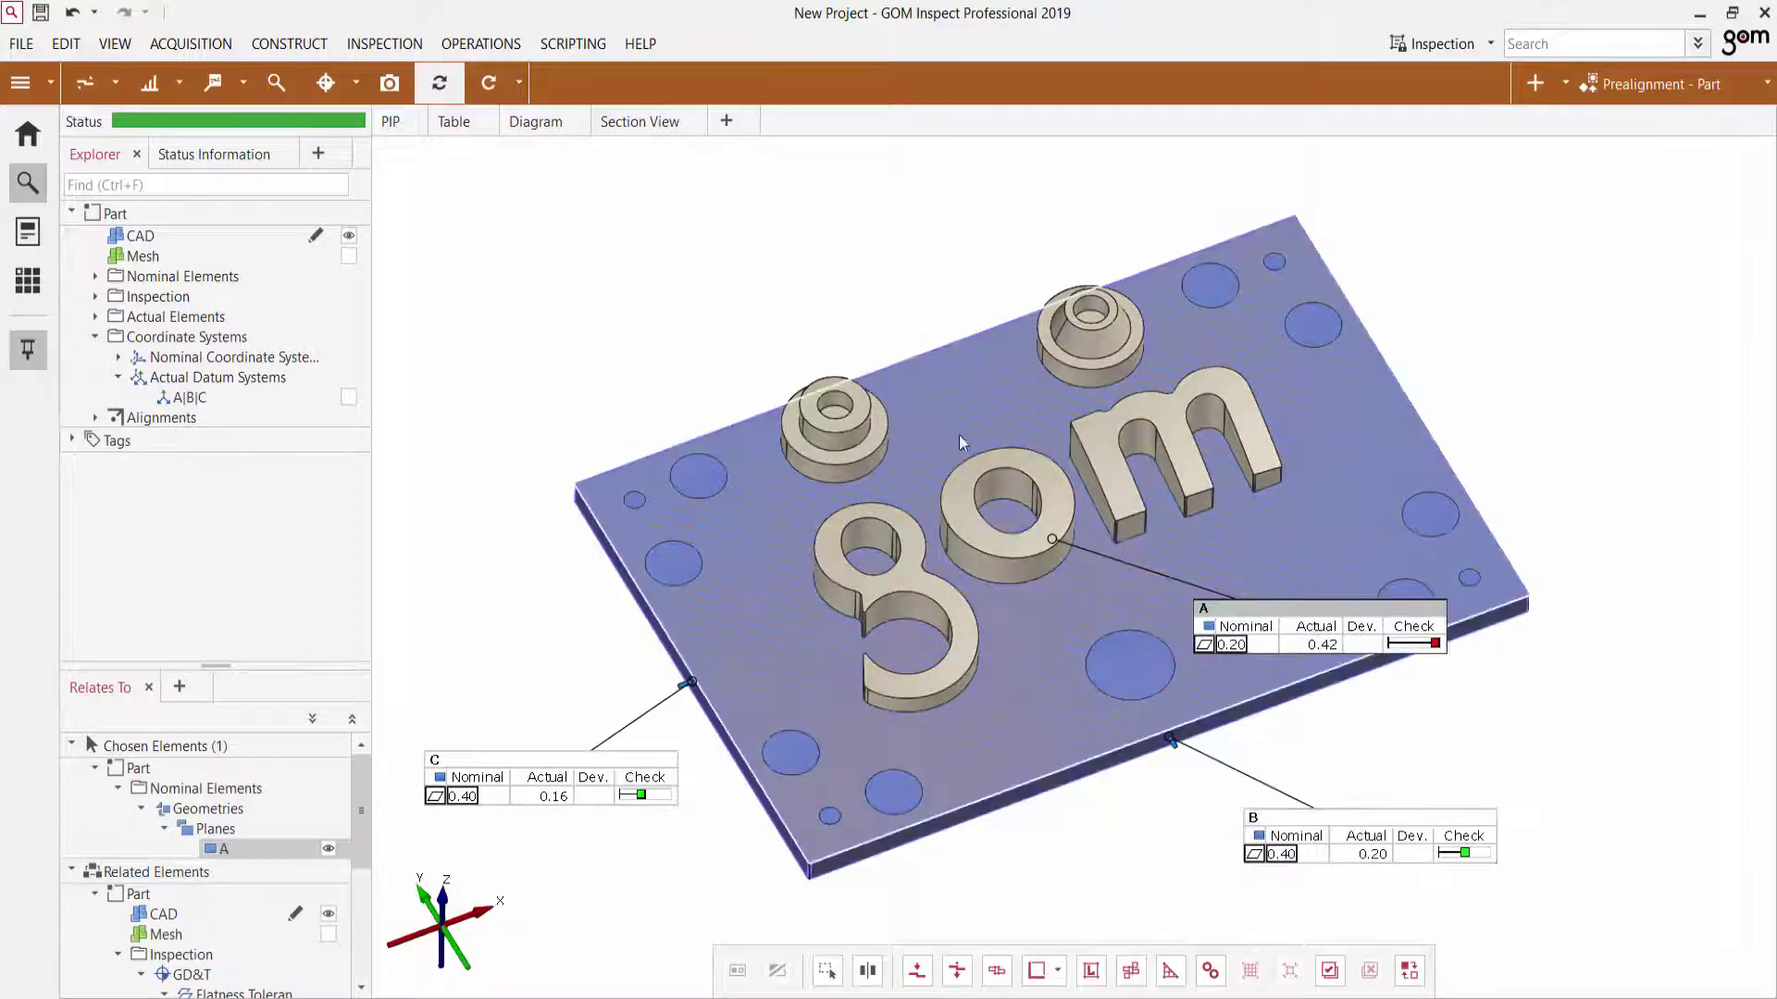
pyautogui.click(777, 319)
# - Add a position check on the left boss bore to A|B|C with a circular Ø0.40 mm zone
pyautogui.click(356, 83)
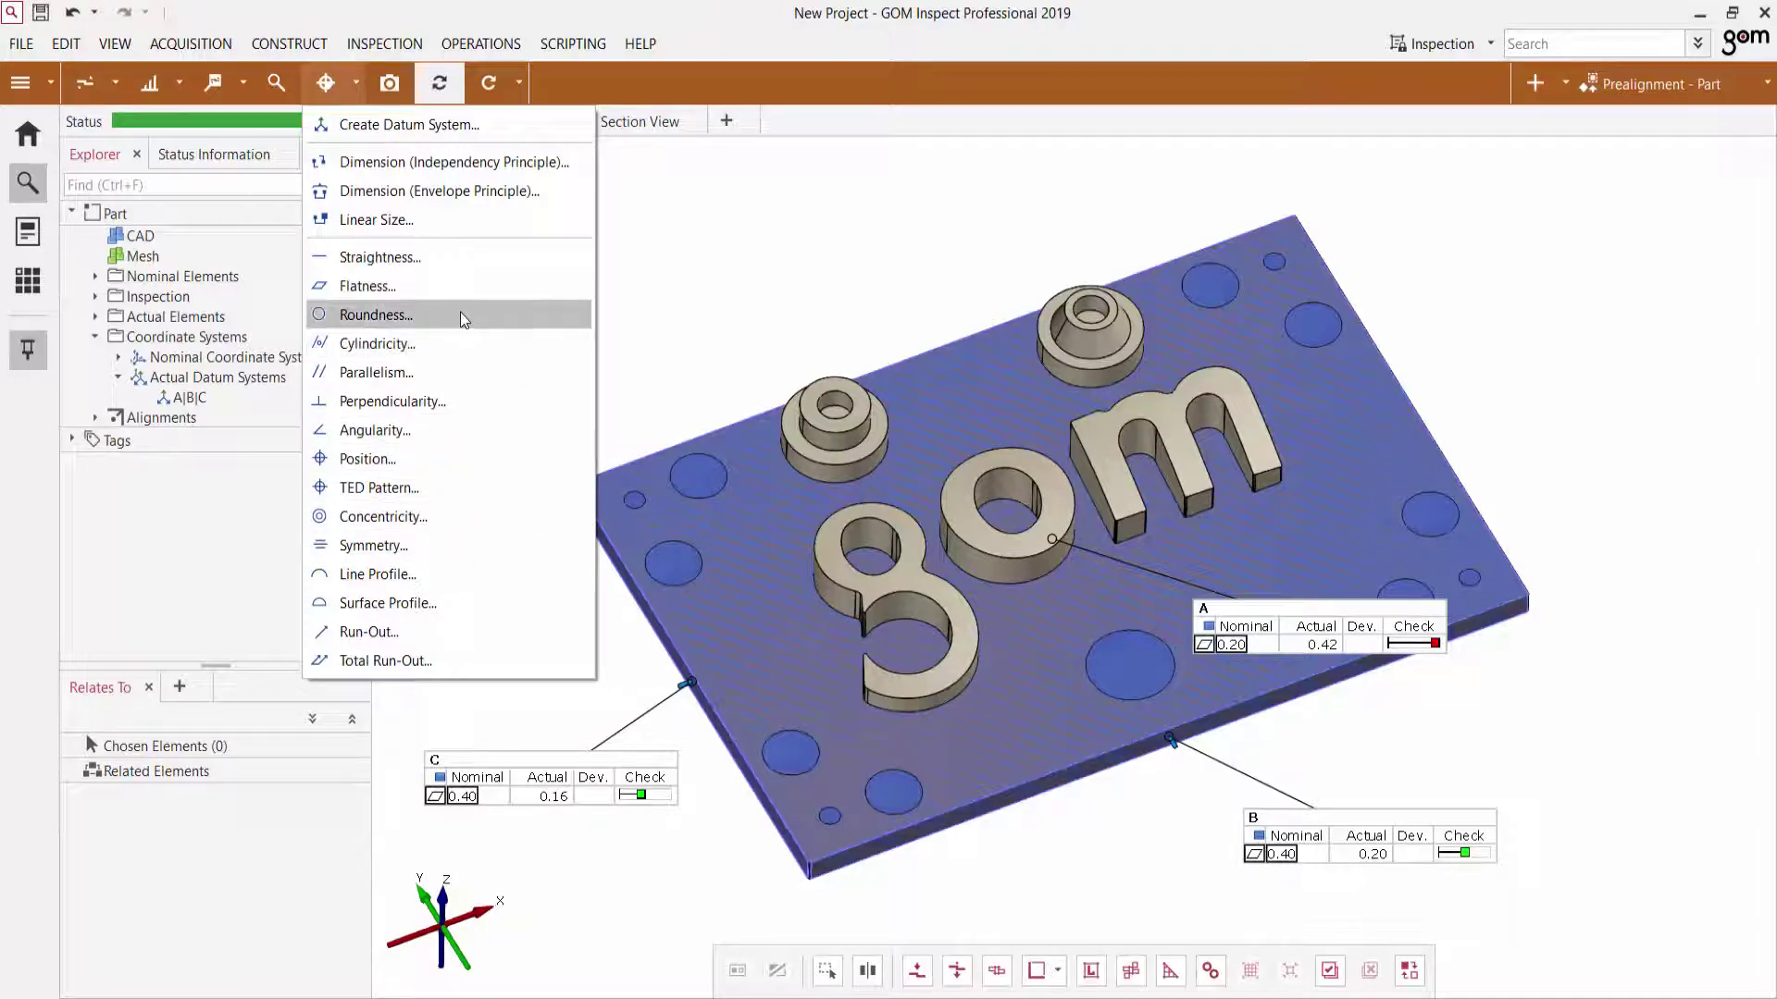
pyautogui.click(445, 458)
pyautogui.scroll(5, 815, 435)
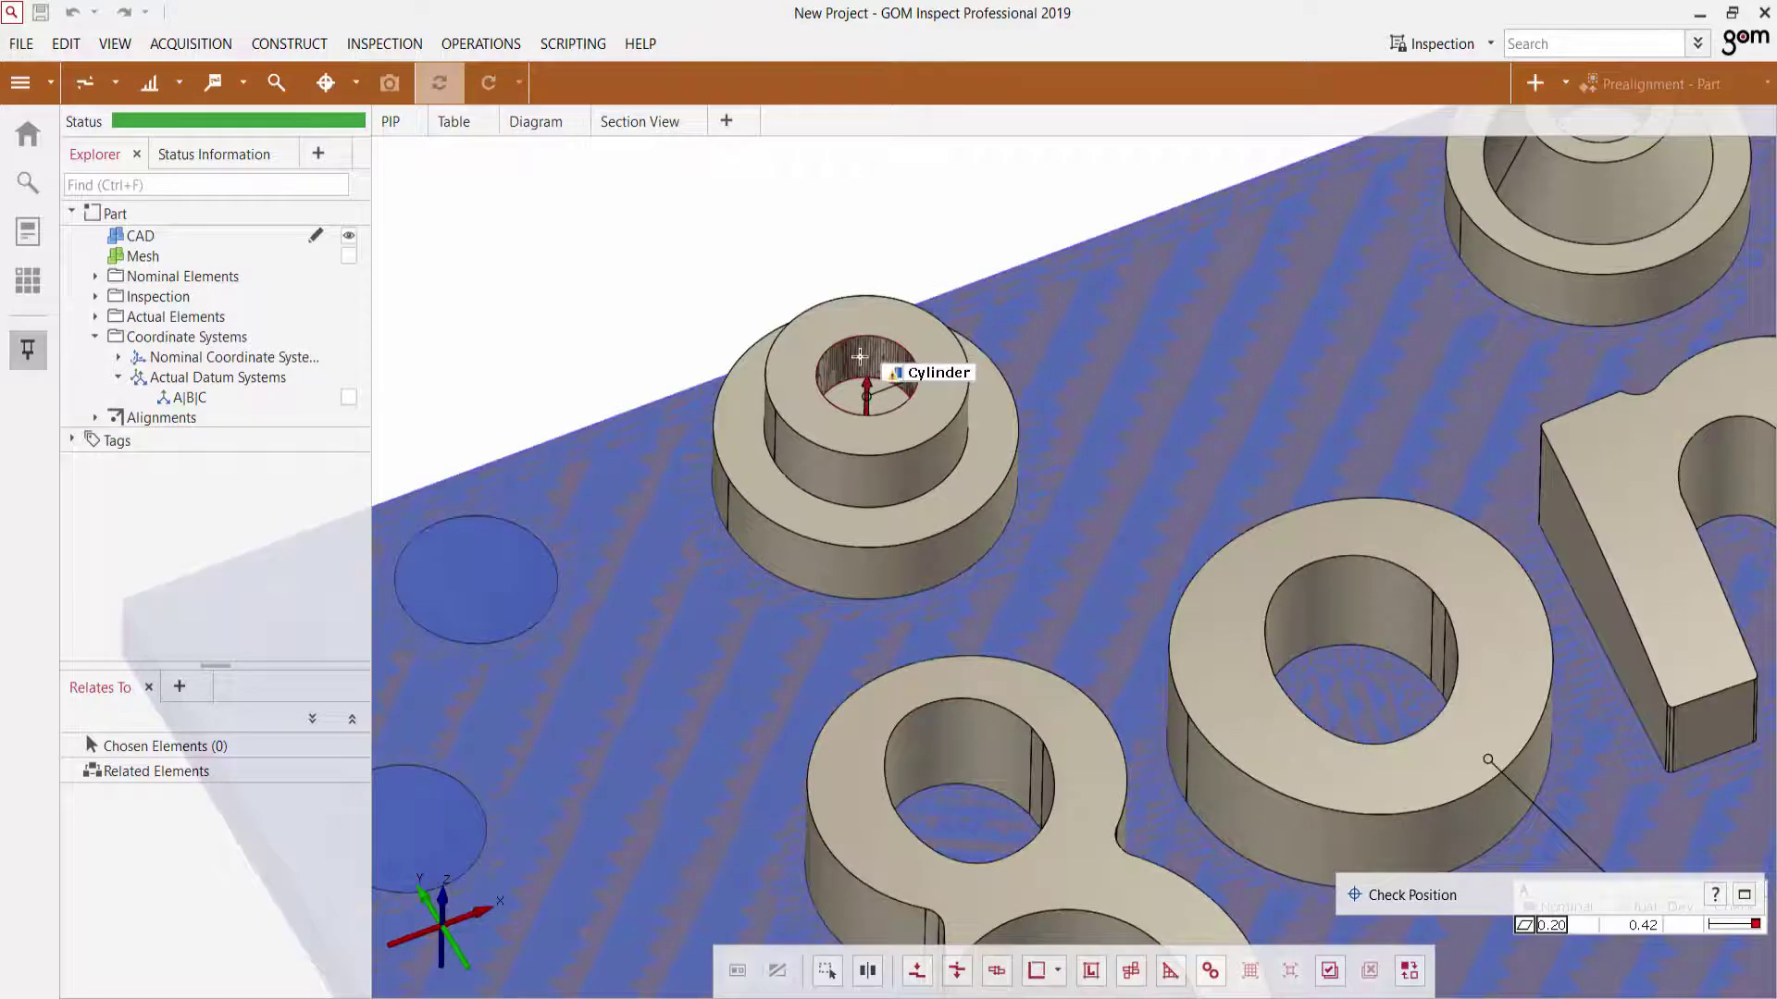
pyautogui.scroll(3, 861, 357)
pyautogui.click(851, 359)
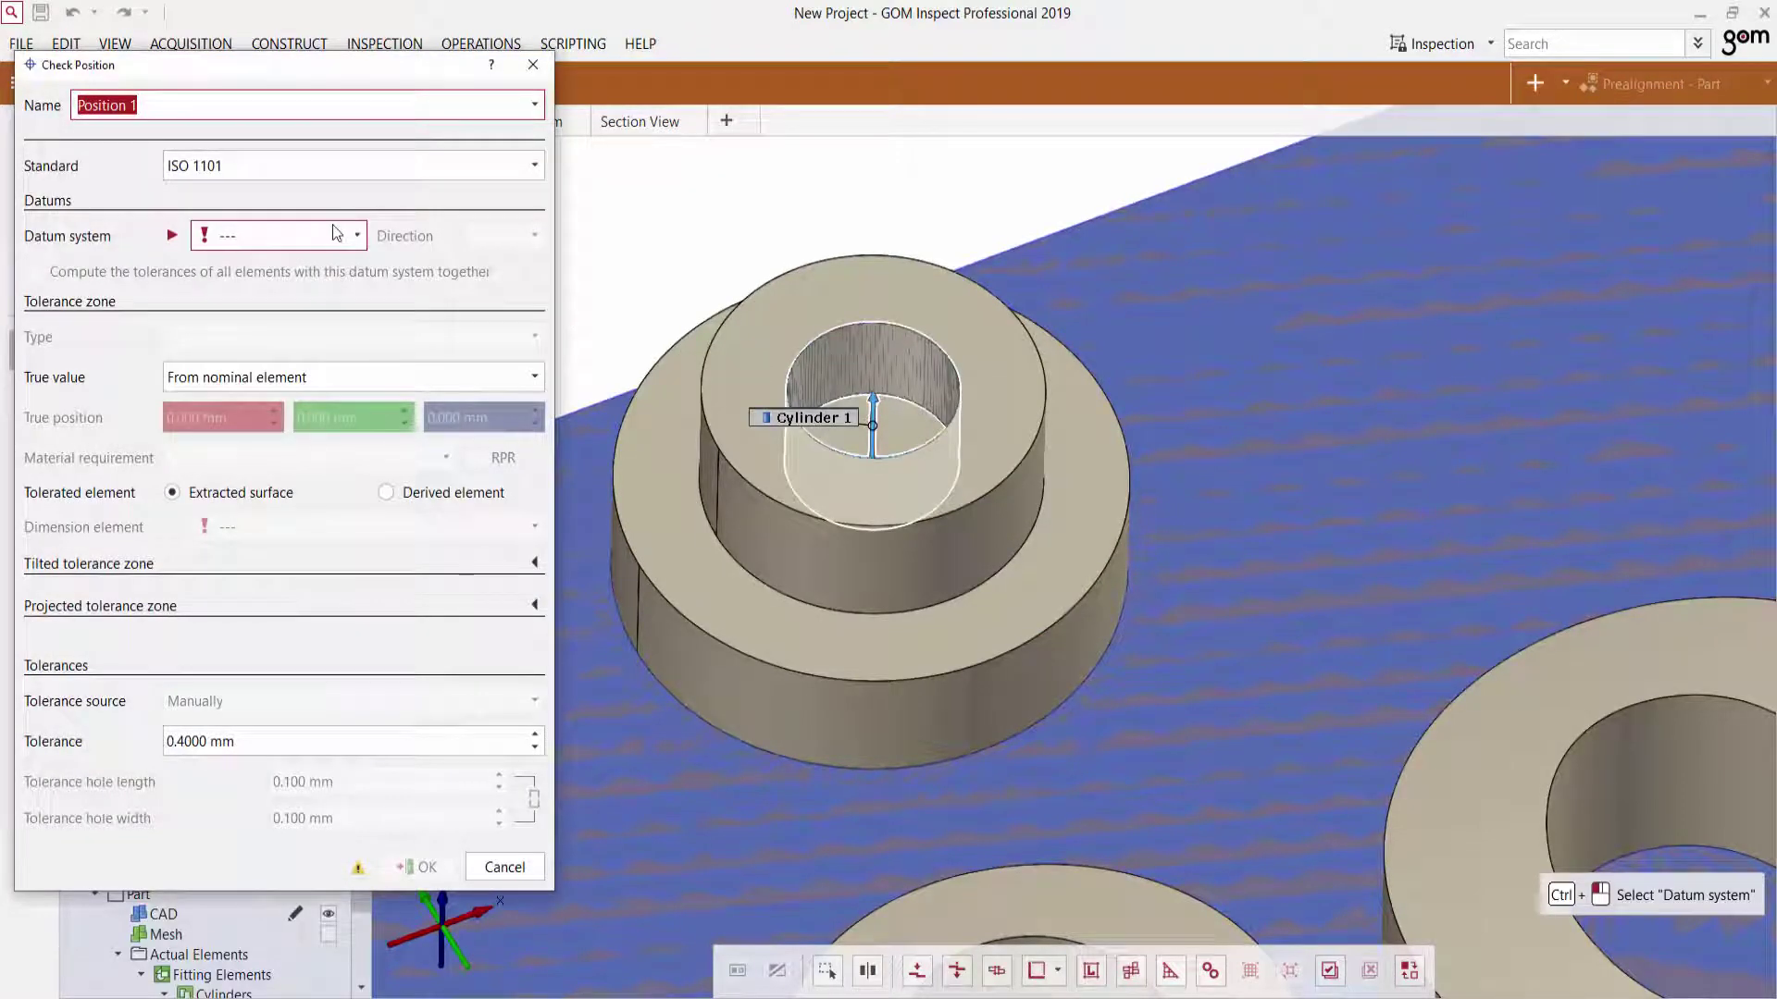
pyautogui.click(277, 236)
pyautogui.click(306, 474)
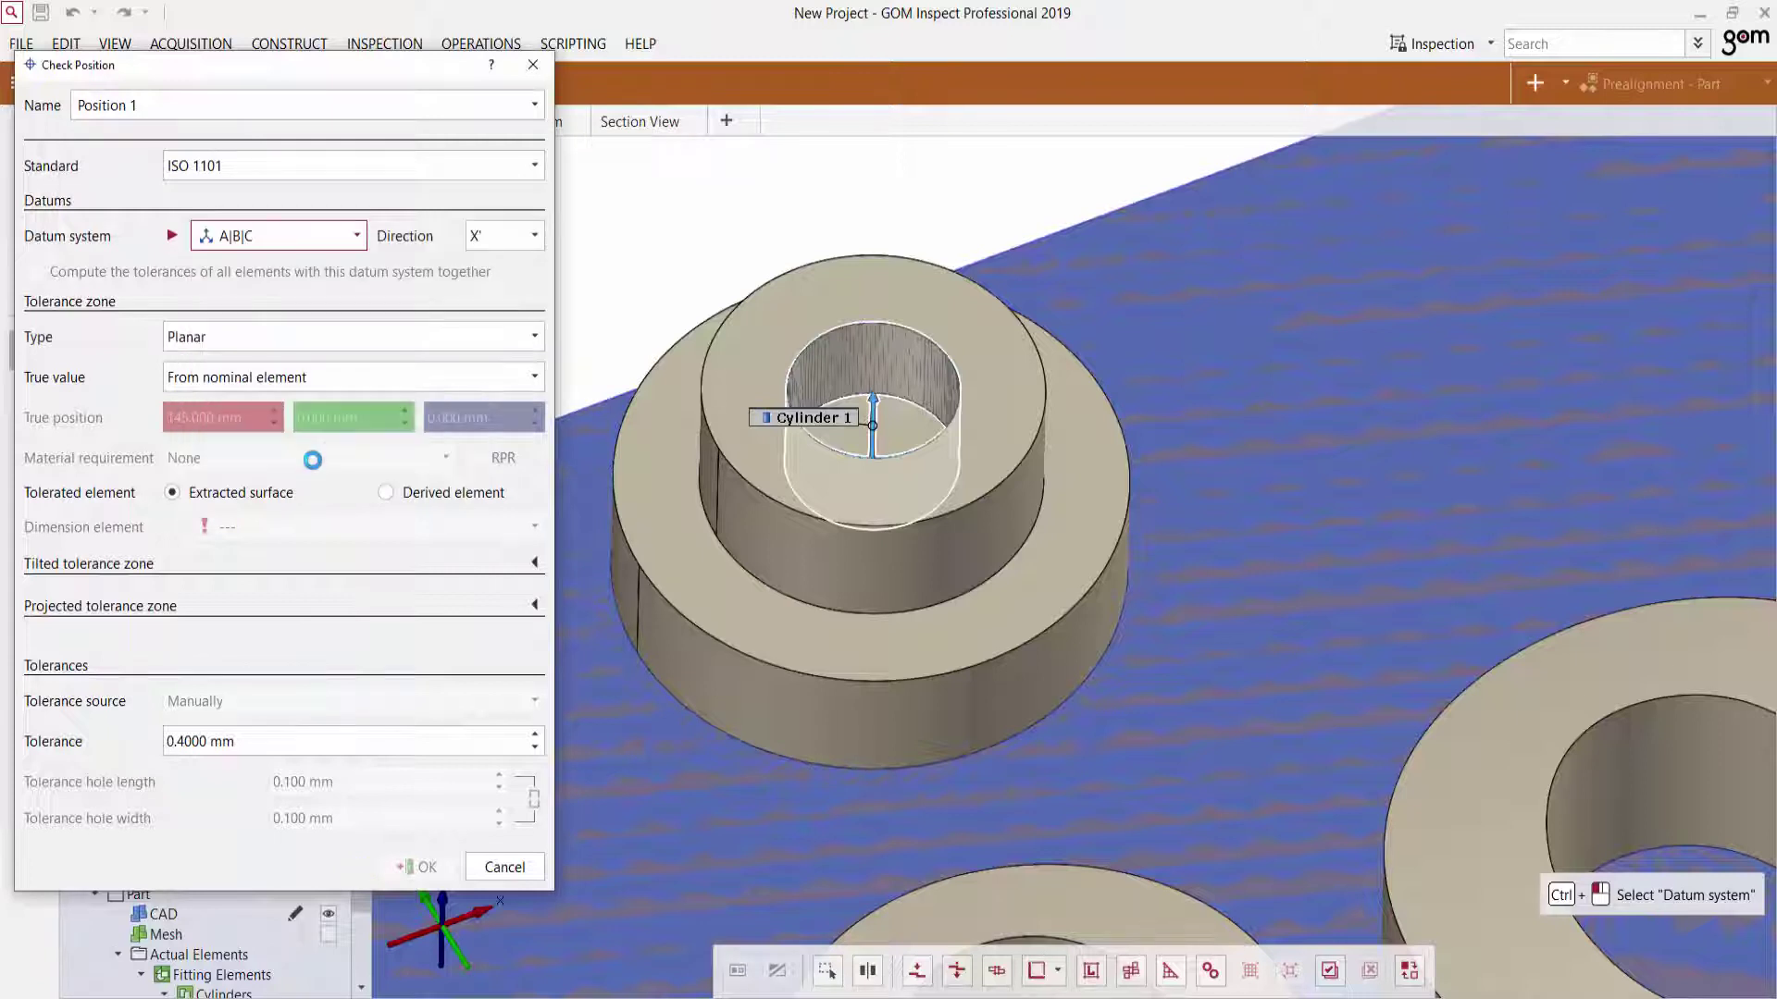
pyautogui.click(525, 239)
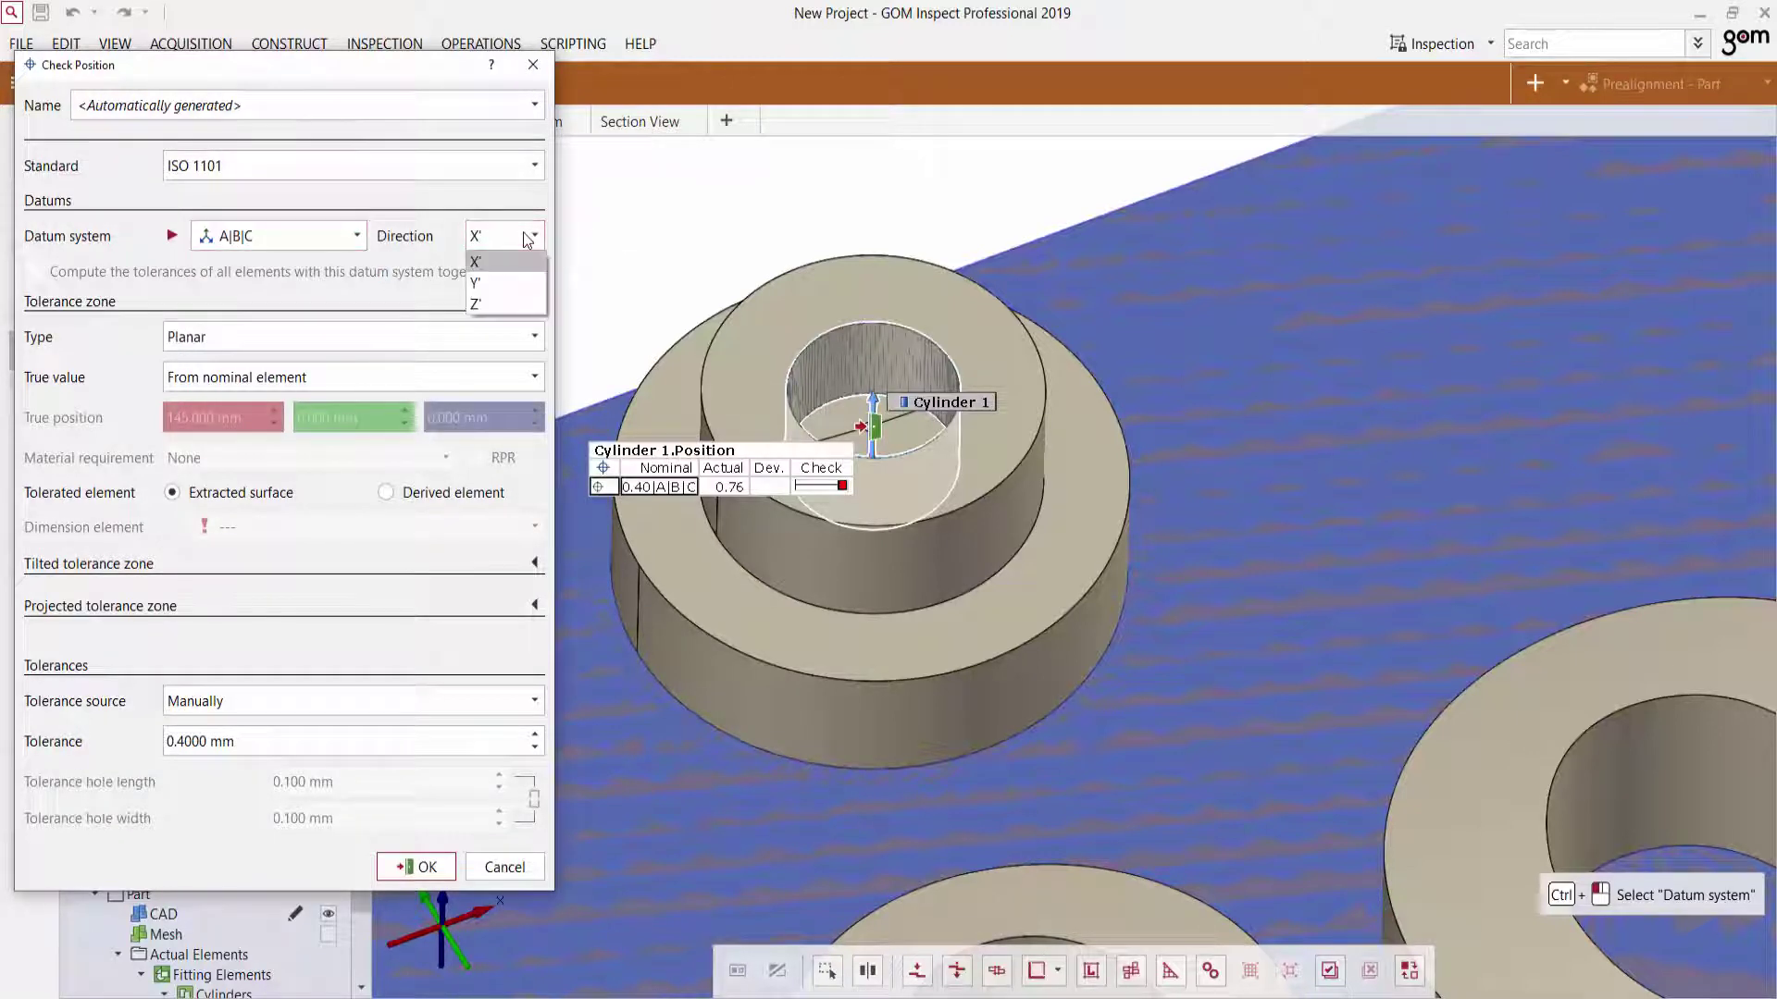
pyautogui.click(455, 208)
pyautogui.click(315, 337)
pyautogui.click(296, 386)
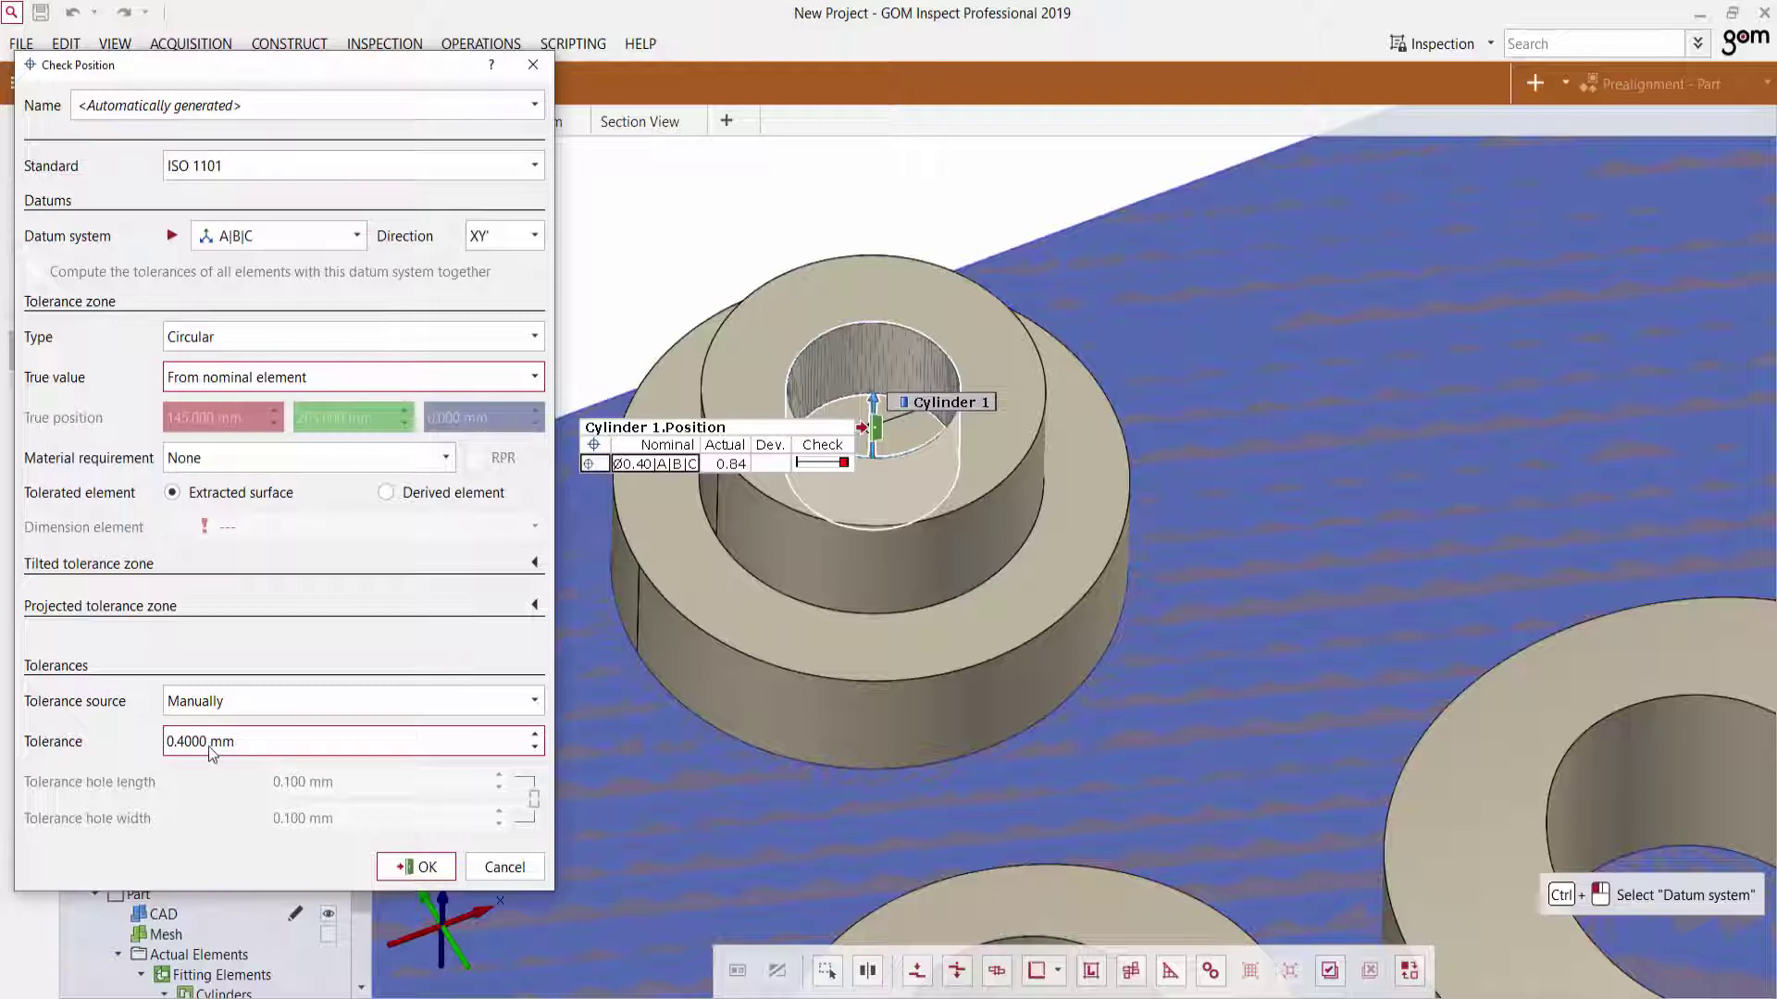
pyautogui.click(421, 868)
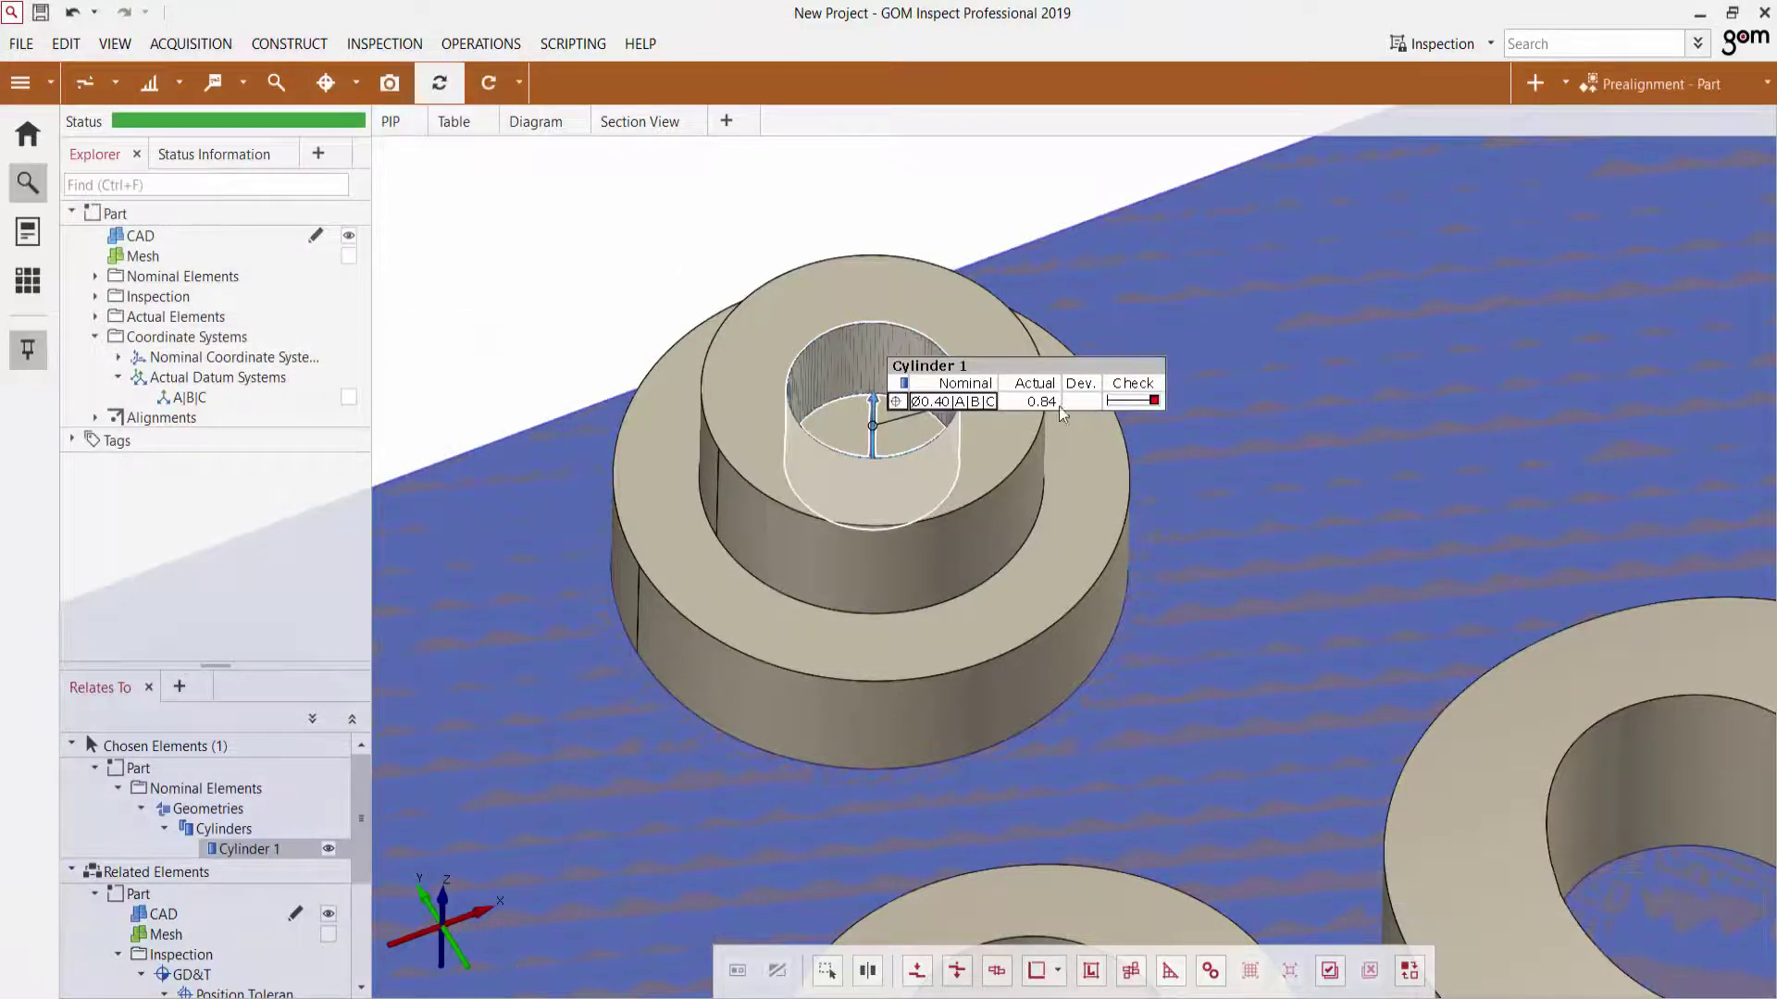
# - Move the Cylinder 1 label to the upper left, zoom out to the whole plate, and open the GD&T checks
pyautogui.moveTo(946, 359); pyautogui.dragTo(613, 233)
pyautogui.click(788, 213)
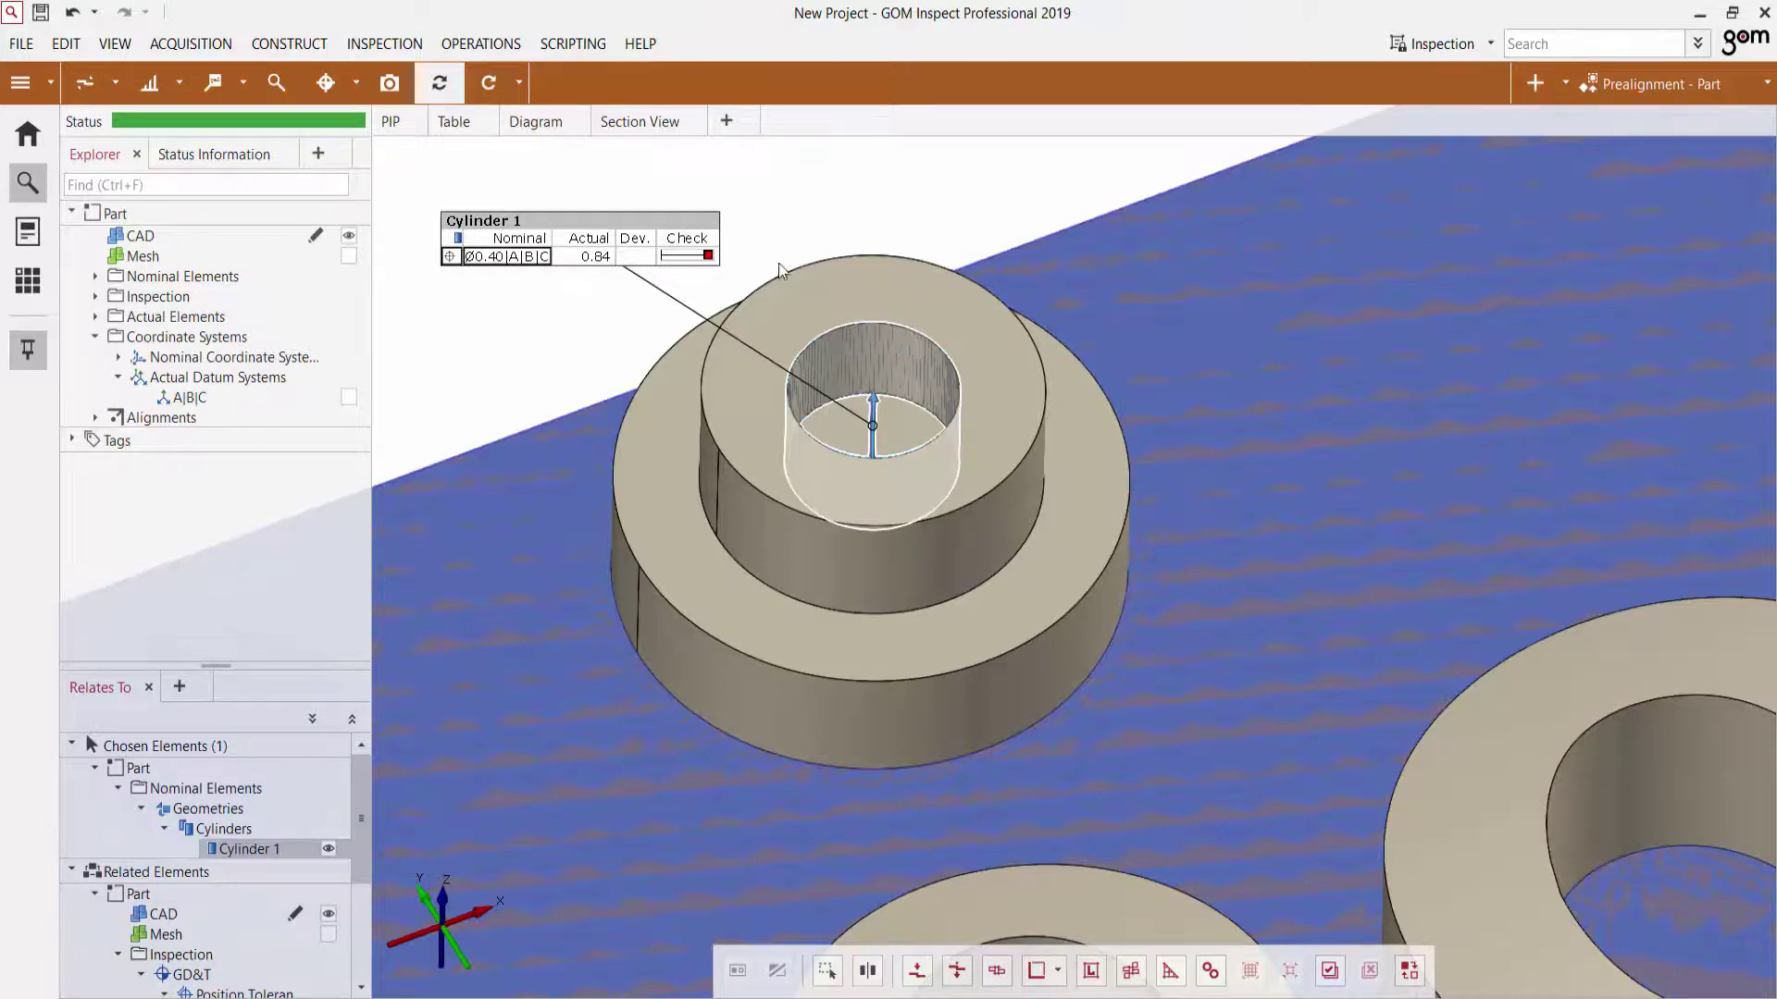
pyautogui.scroll(-5, 1092, 592)
pyautogui.scroll(-4, 1092, 592)
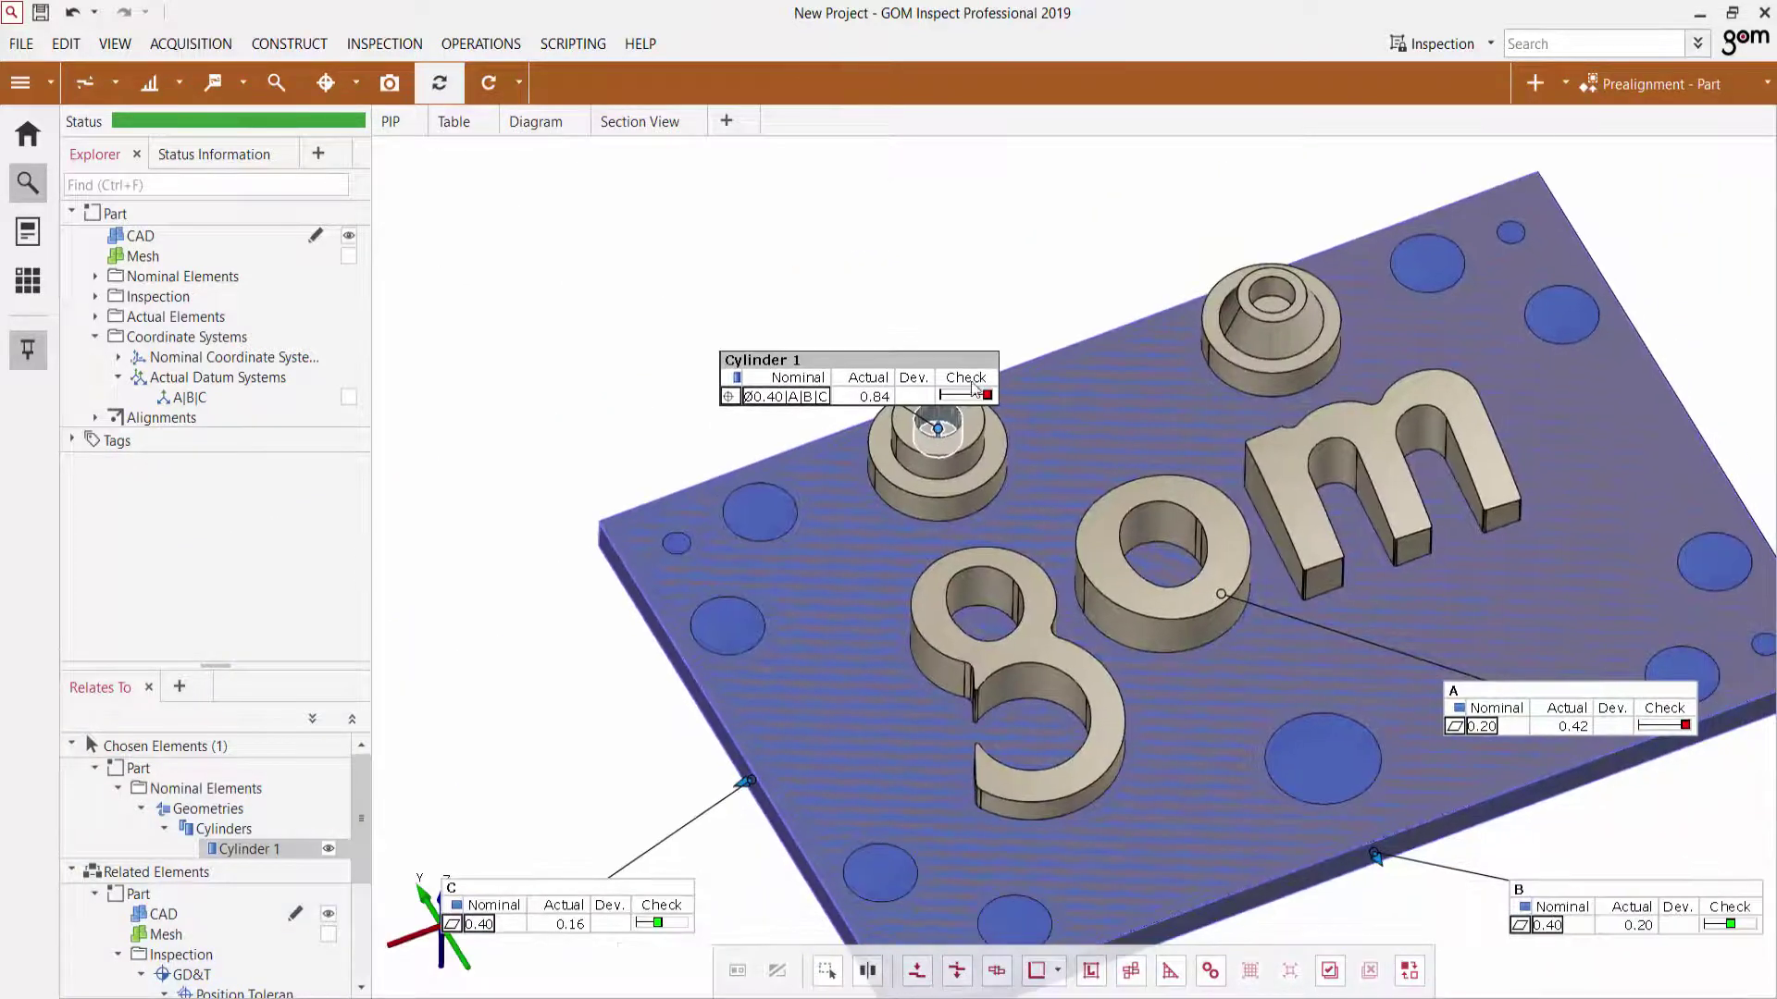
pyautogui.scroll(-2, 1231, 509)
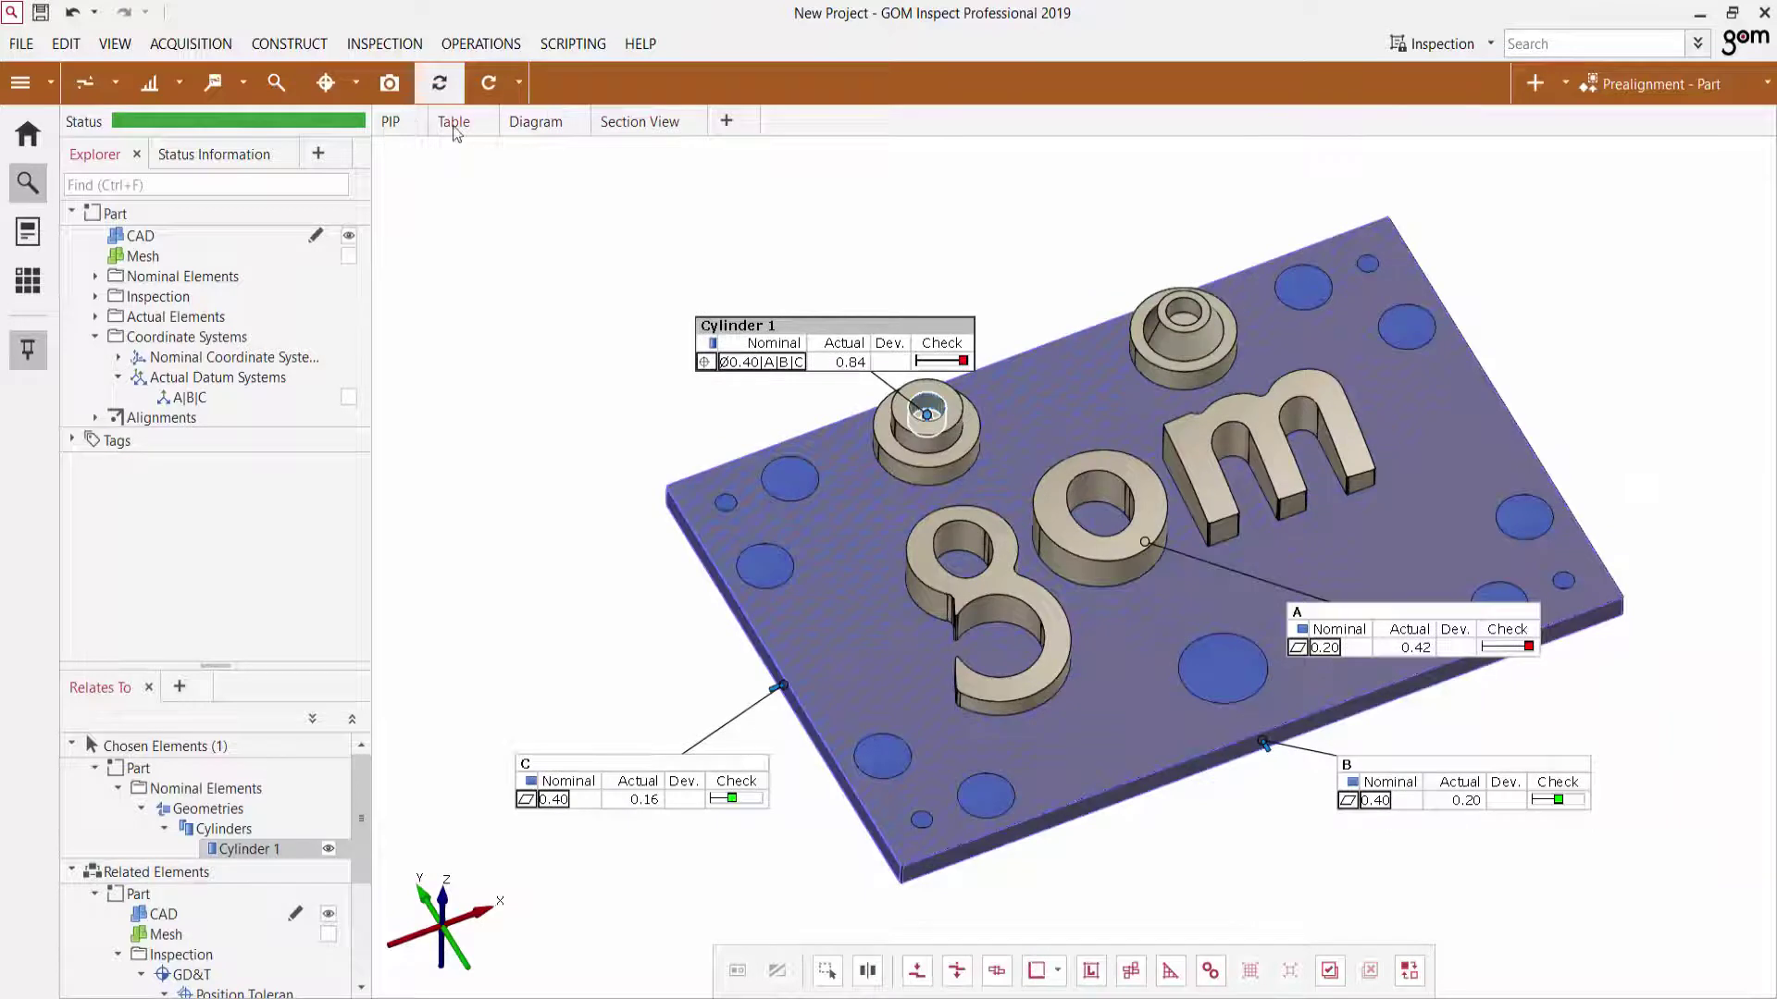
pyautogui.click(355, 83)
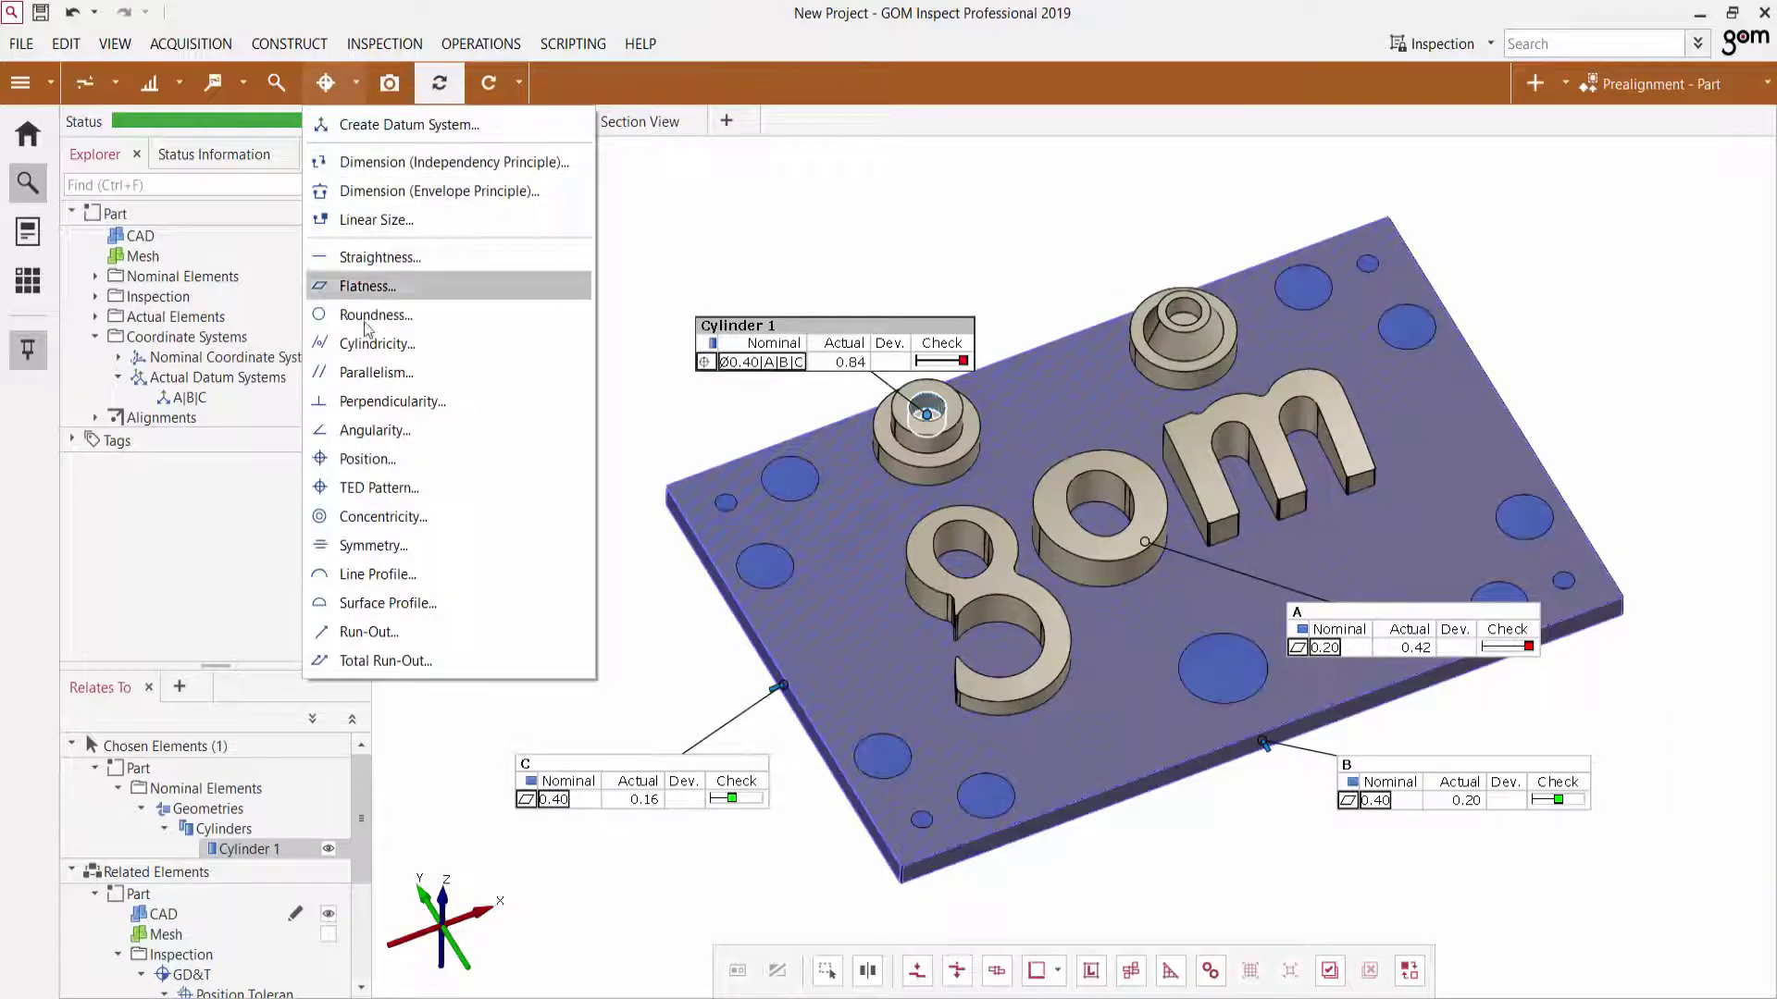